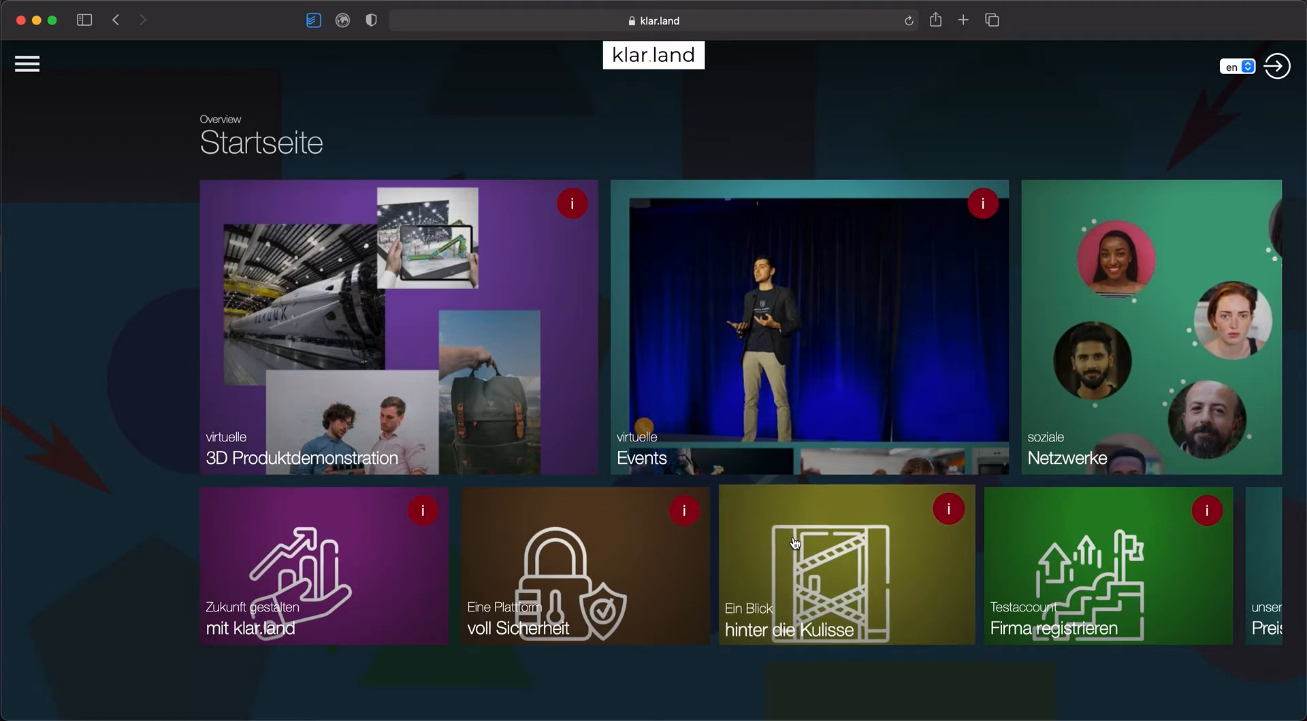
pyautogui.click(552, 20)
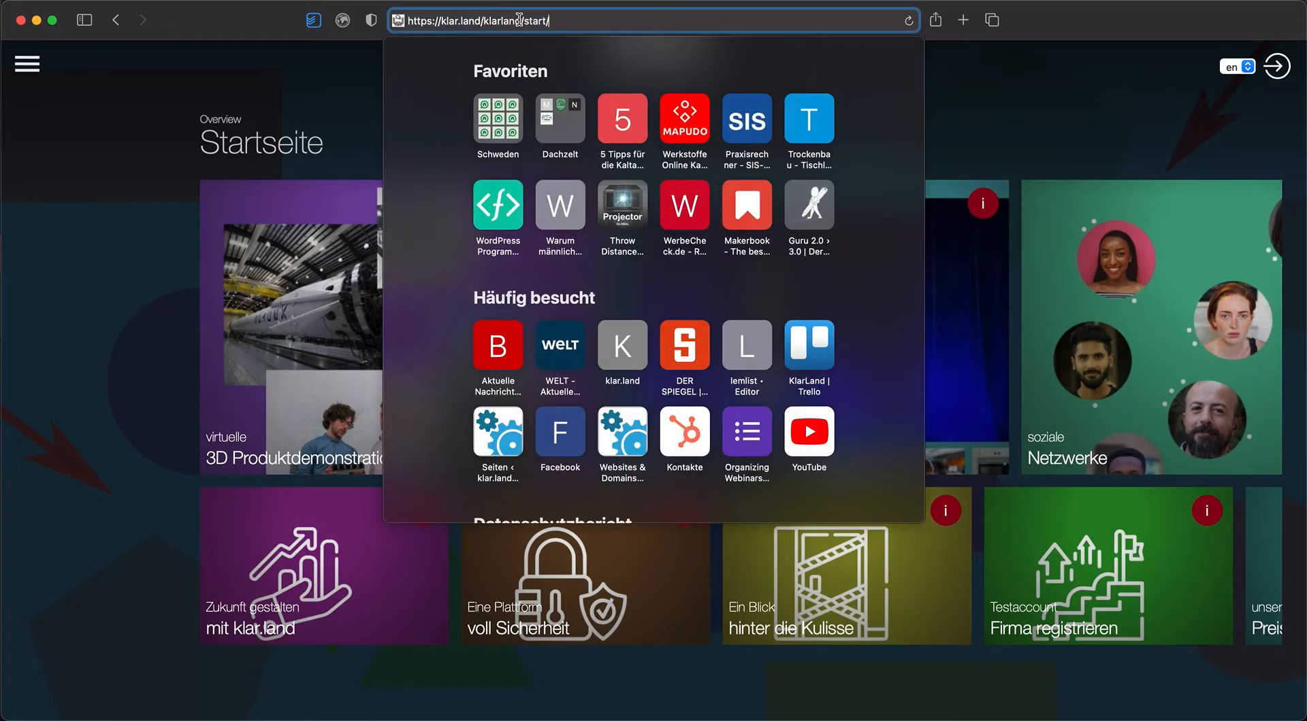
pyautogui.doubleClick(484, 20)
pyautogui.click(378, 94)
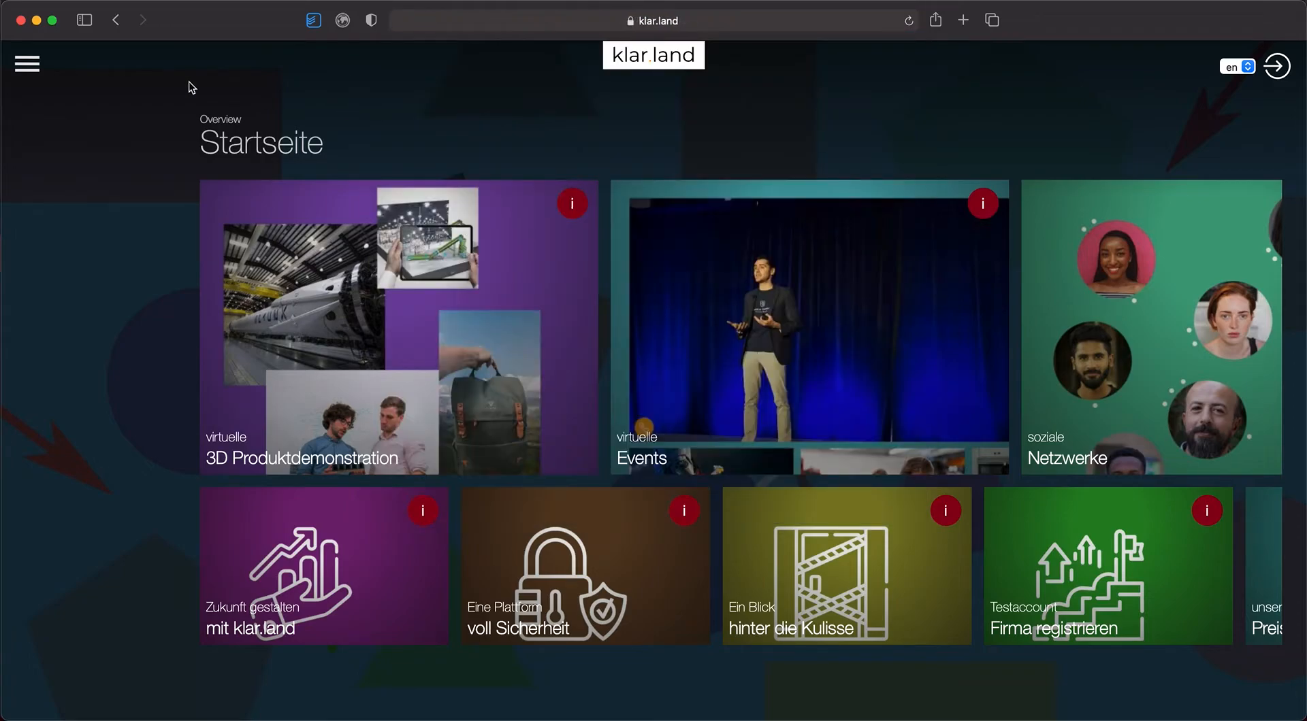
# Step: Open the klar.land login page and log in with the saved account e-mail and password
pyautogui.click(26, 63)
pyautogui.click(72, 383)
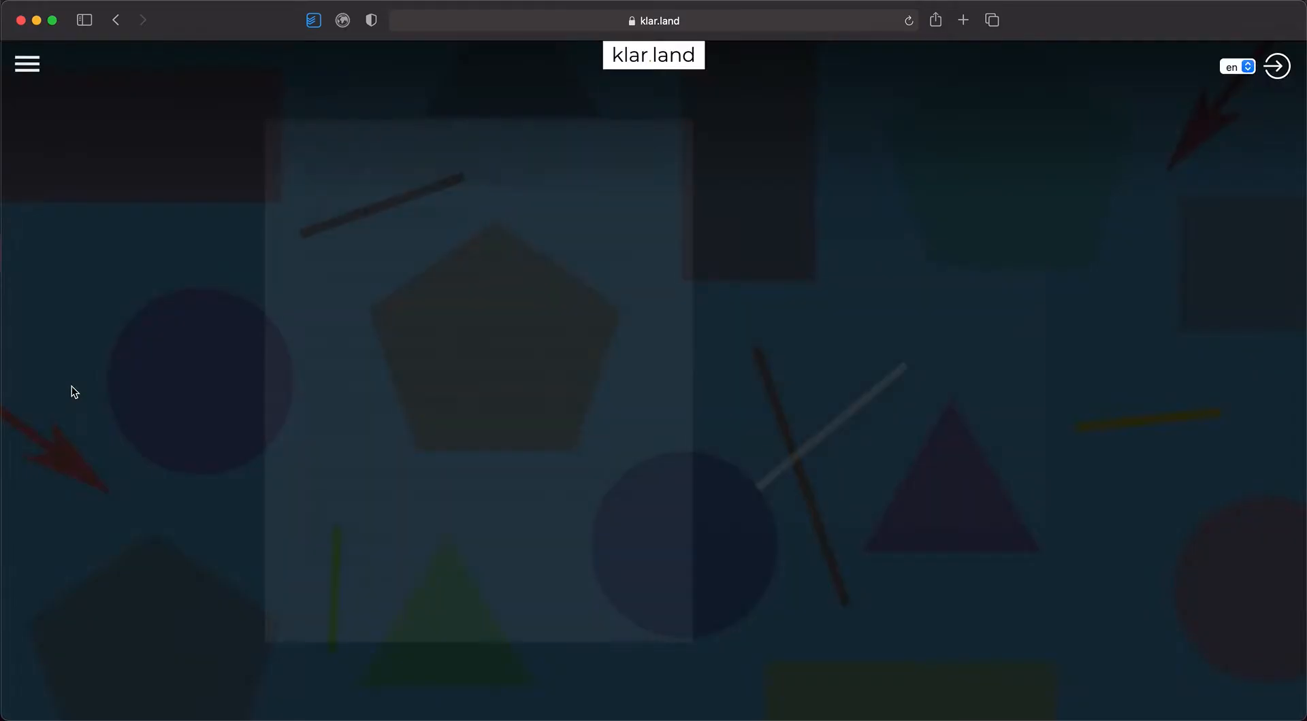
pyautogui.click(755, 348)
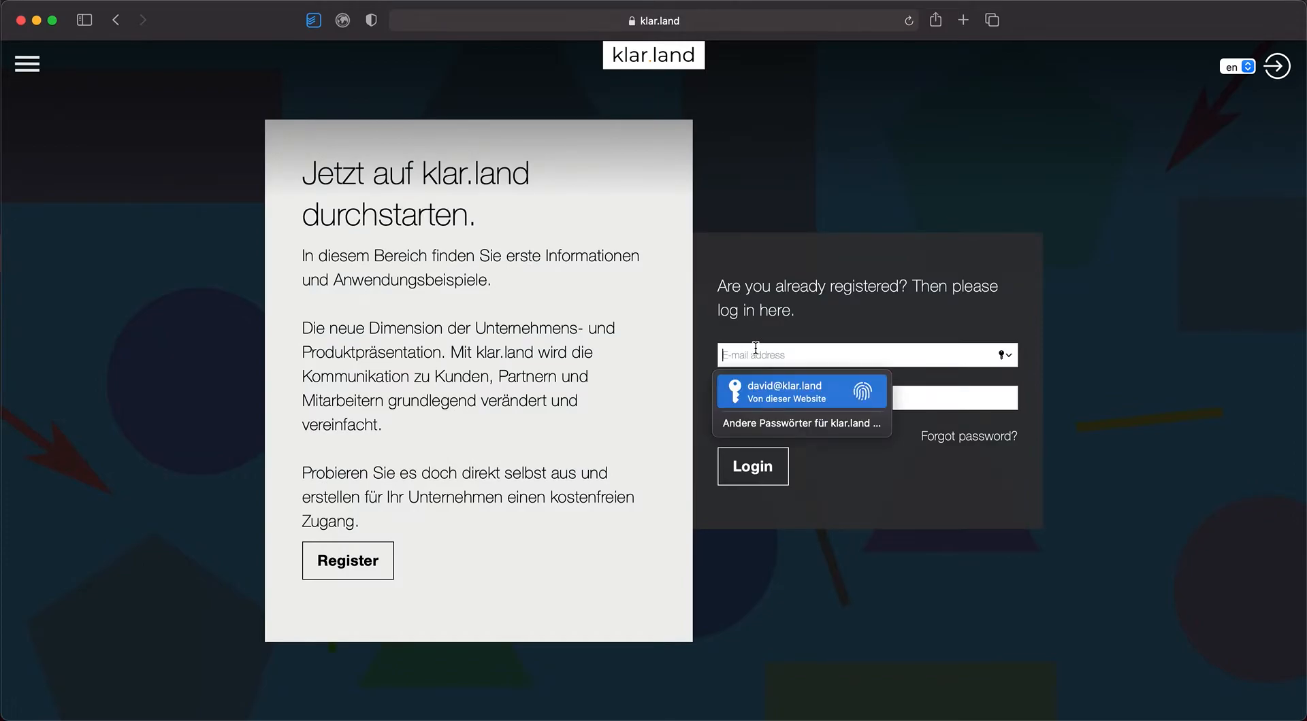
pyautogui.press('Return')
pyautogui.click(750, 467)
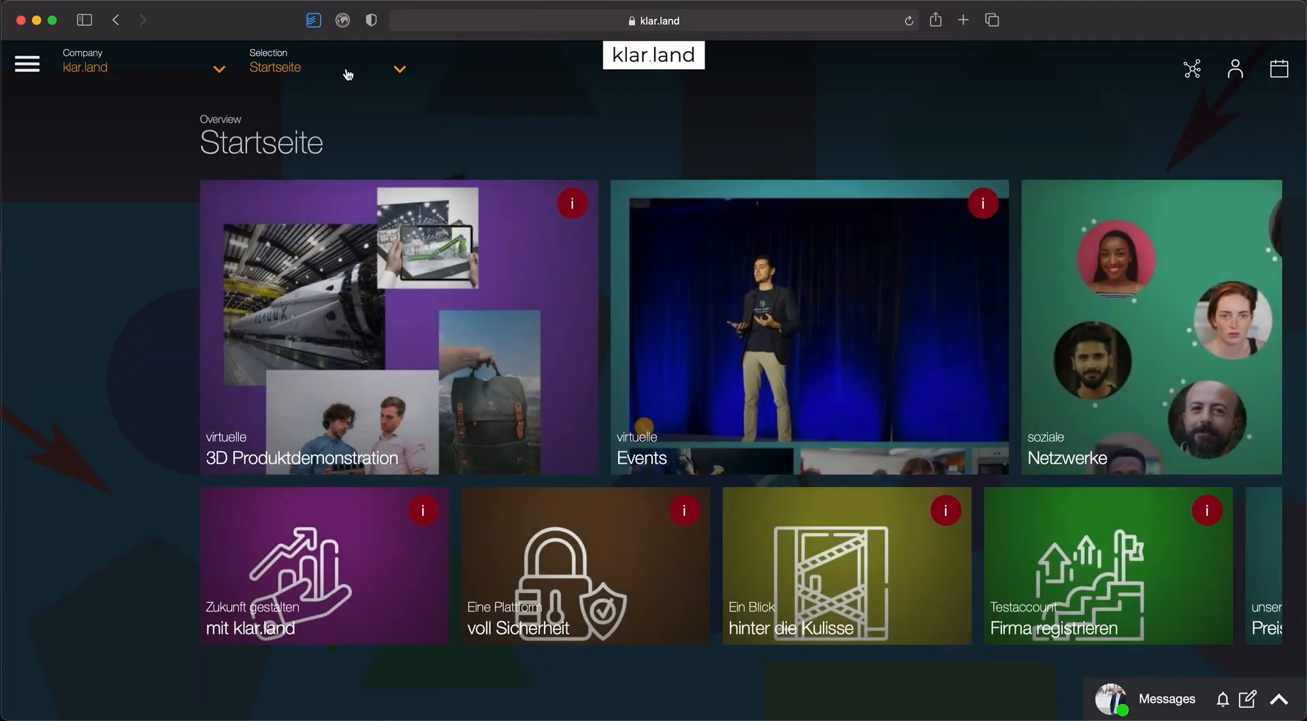
# Step: Switch the klar.land company page from the Startseite selection to Events
pyautogui.click(346, 68)
pyautogui.scroll(-2, 341, 245)
pyautogui.click(338, 180)
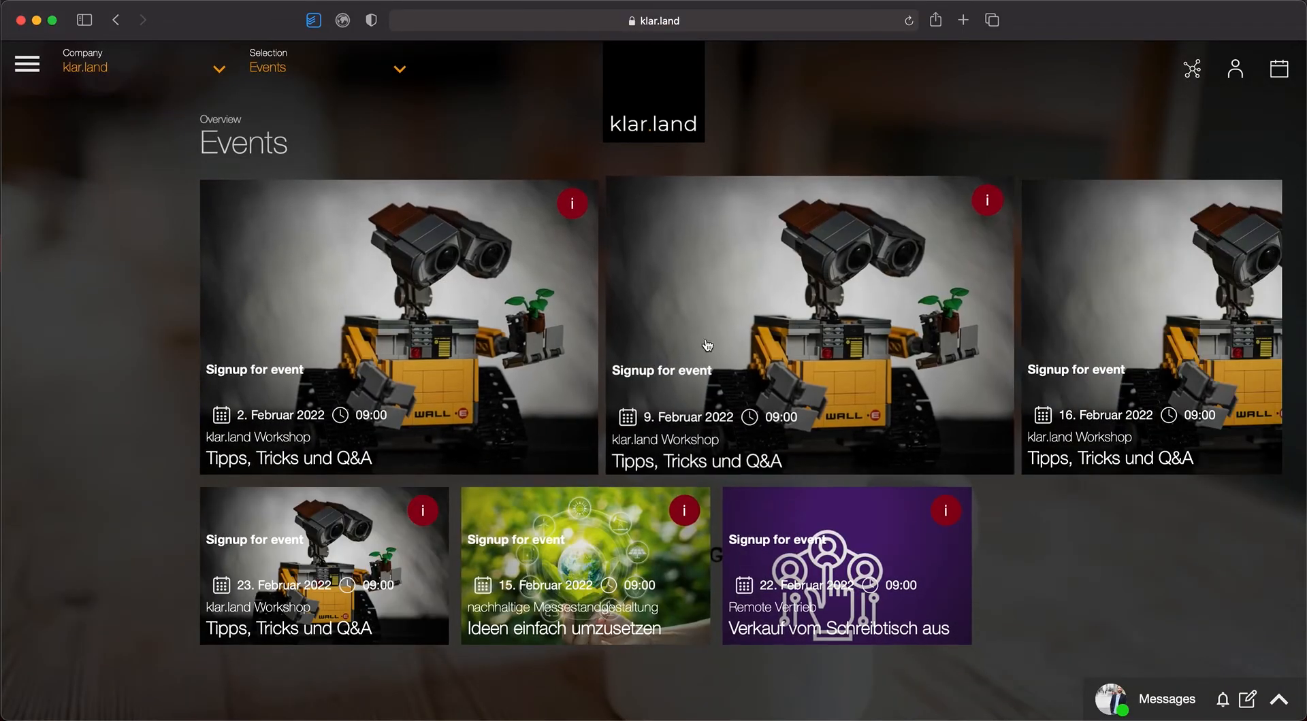
pyautogui.click(27, 68)
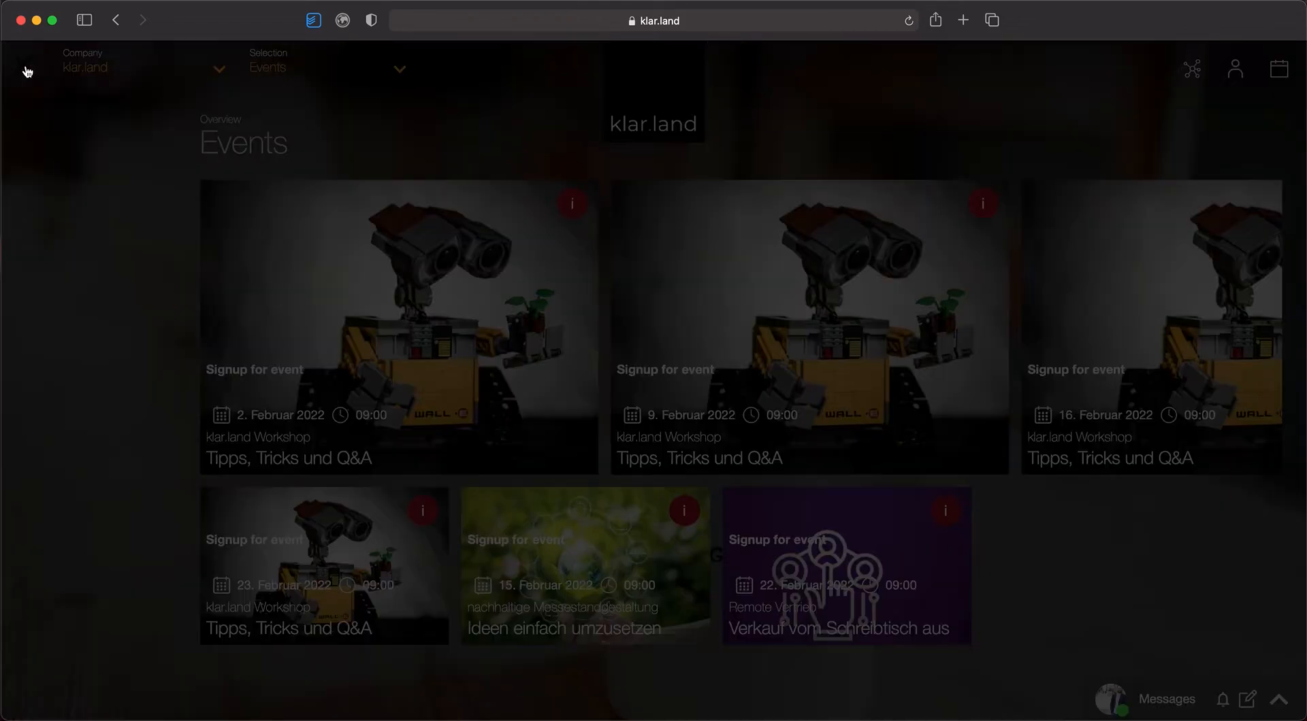
pyautogui.scroll(-2, 109, 548)
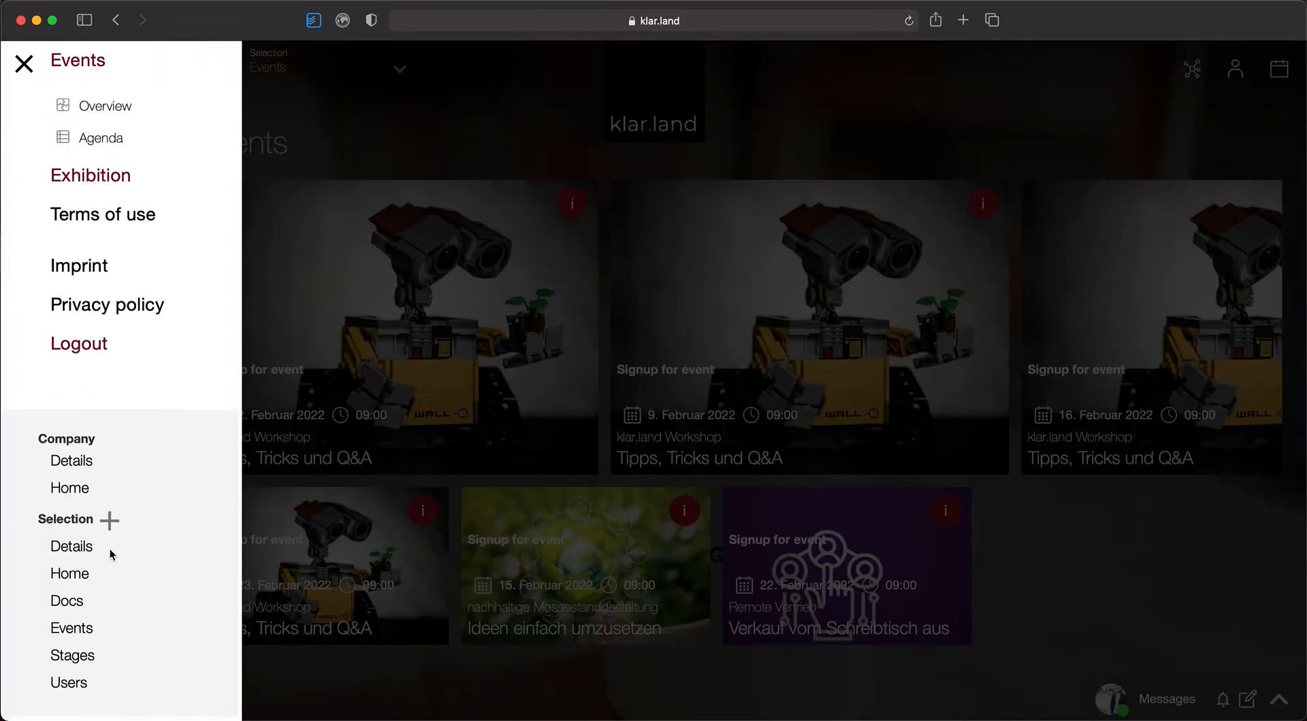
pyautogui.click(82, 635)
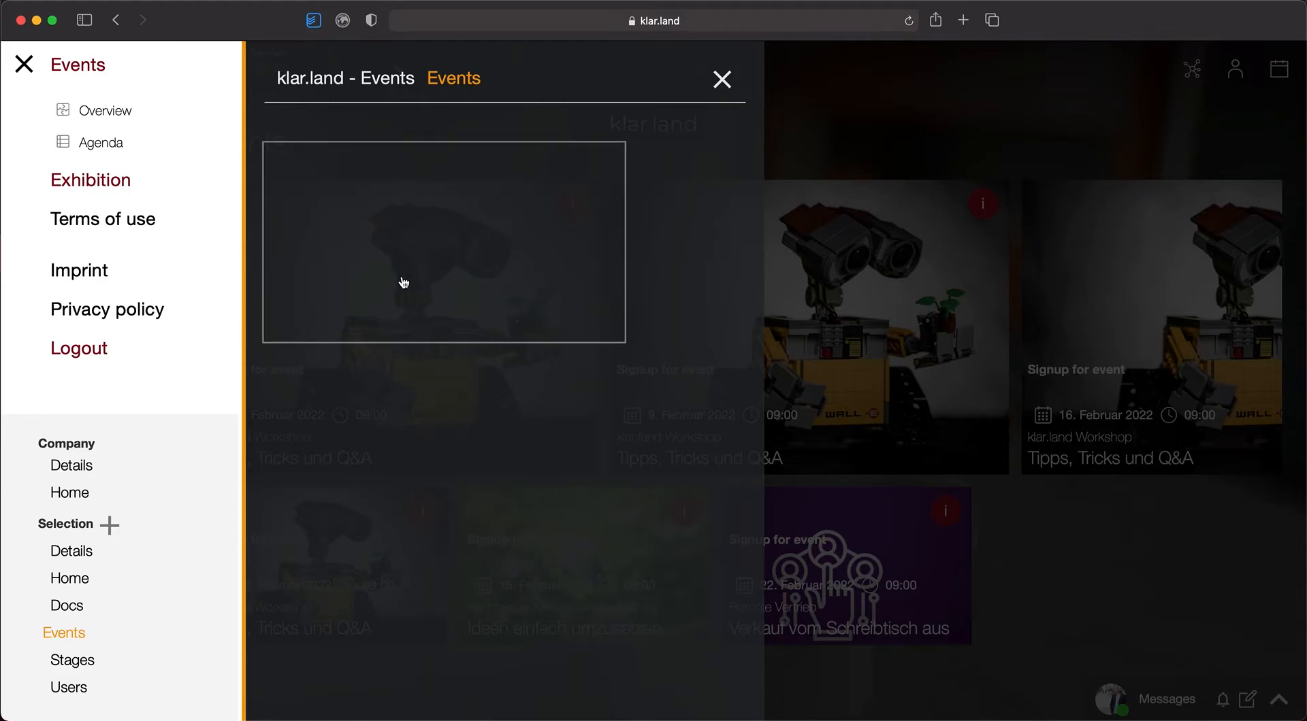
pyautogui.click(865, 293)
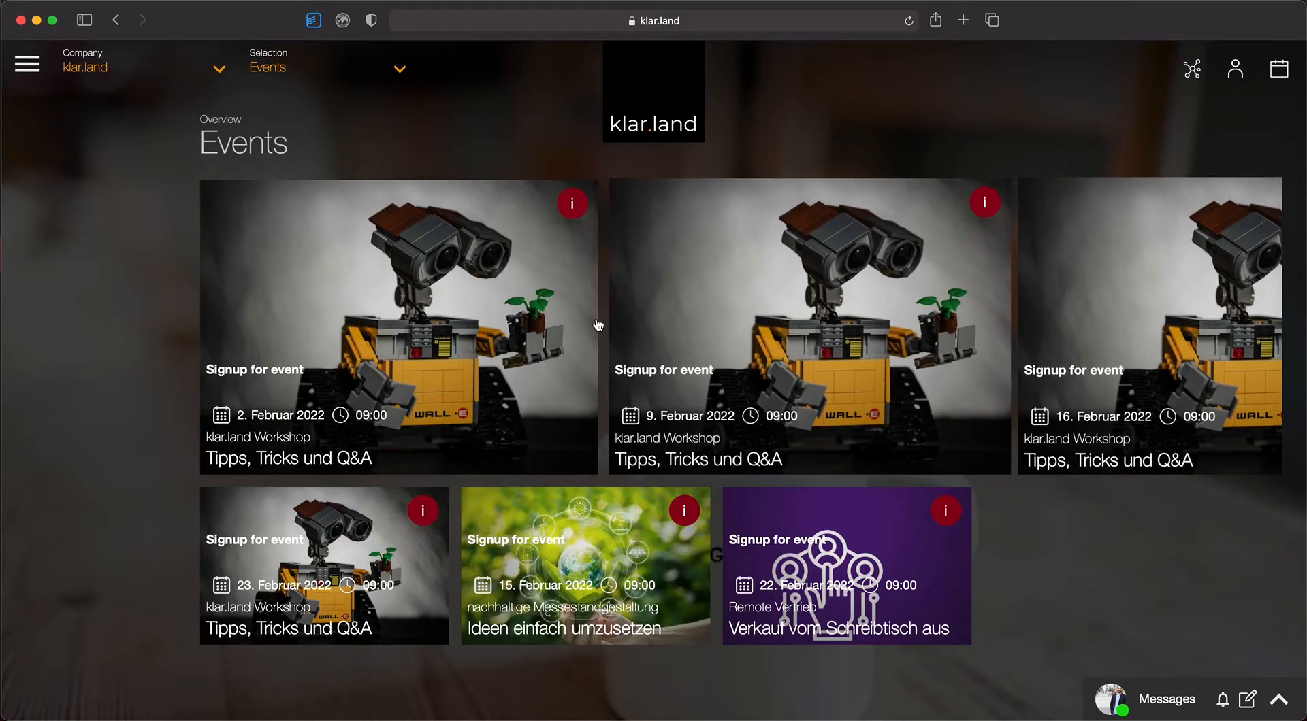
# Step: Create a new meeting in the event management of the Events selection and open its settings form
pyautogui.click(33, 80)
pyautogui.click(77, 635)
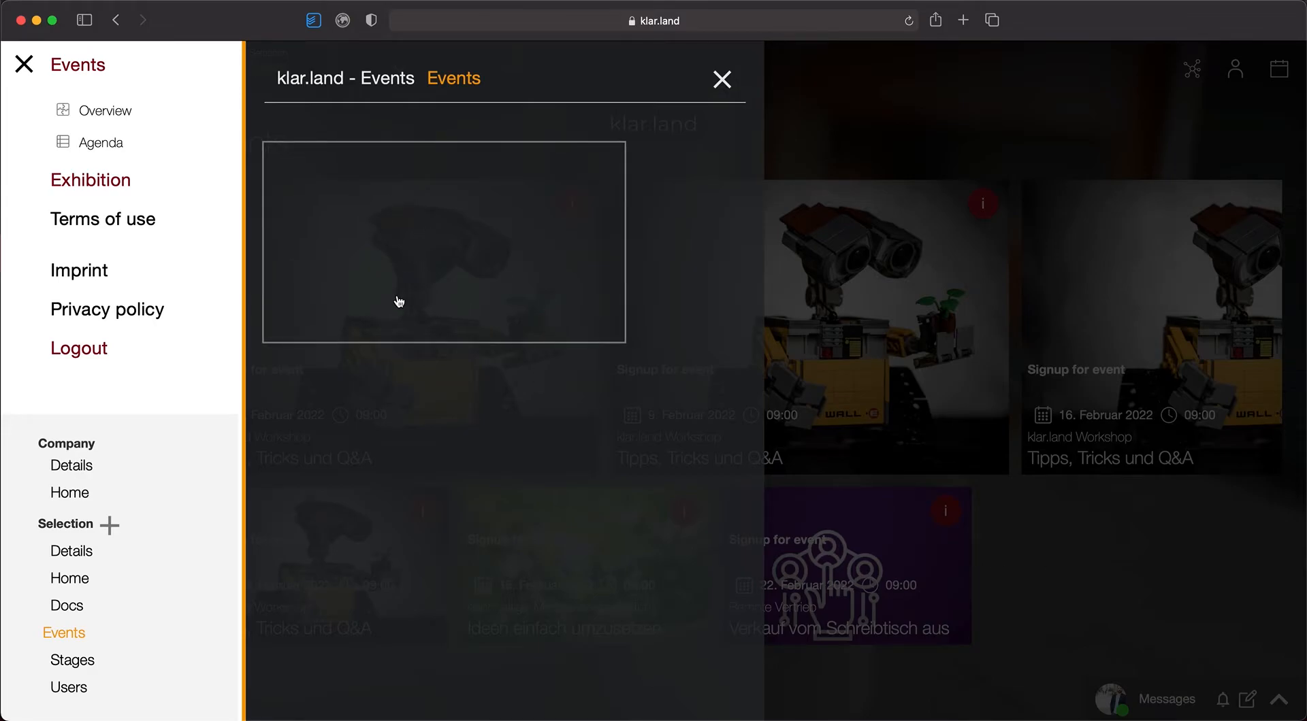
pyautogui.click(418, 267)
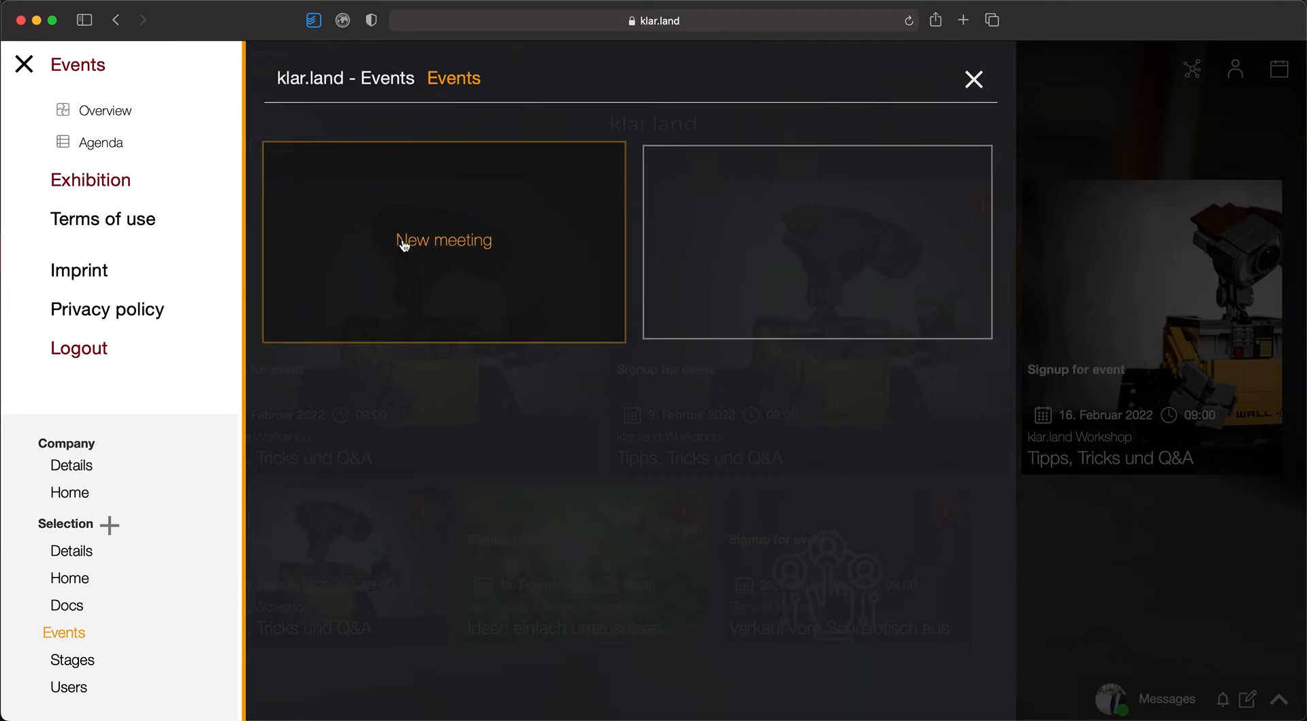
pyautogui.click(432, 255)
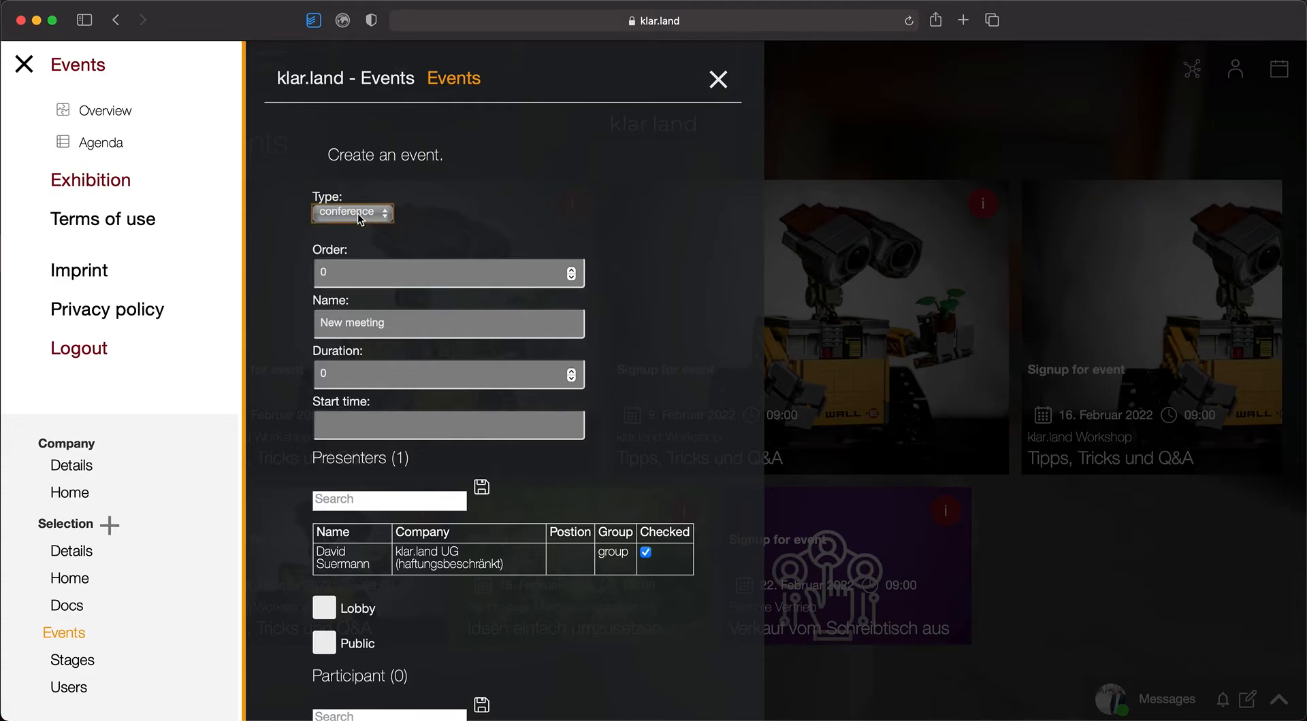
pyautogui.scroll(-10, 449, 352)
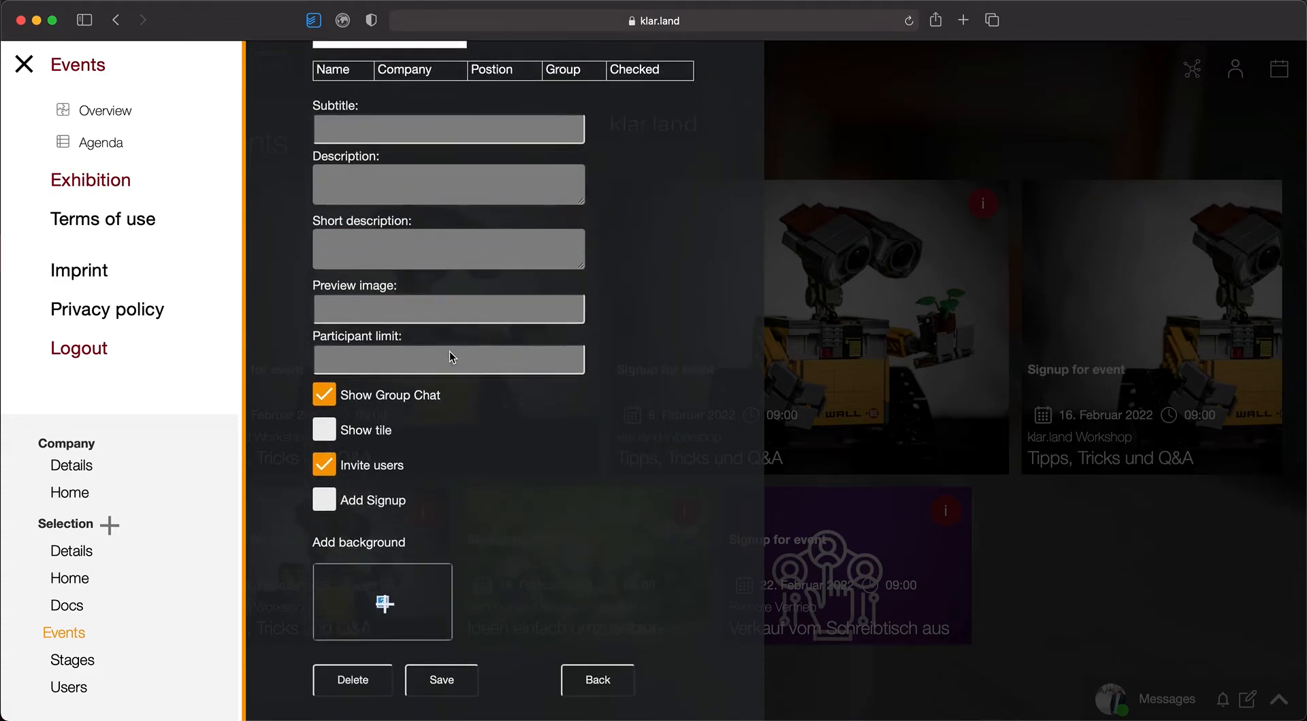
pyautogui.scroll(10, 449, 351)
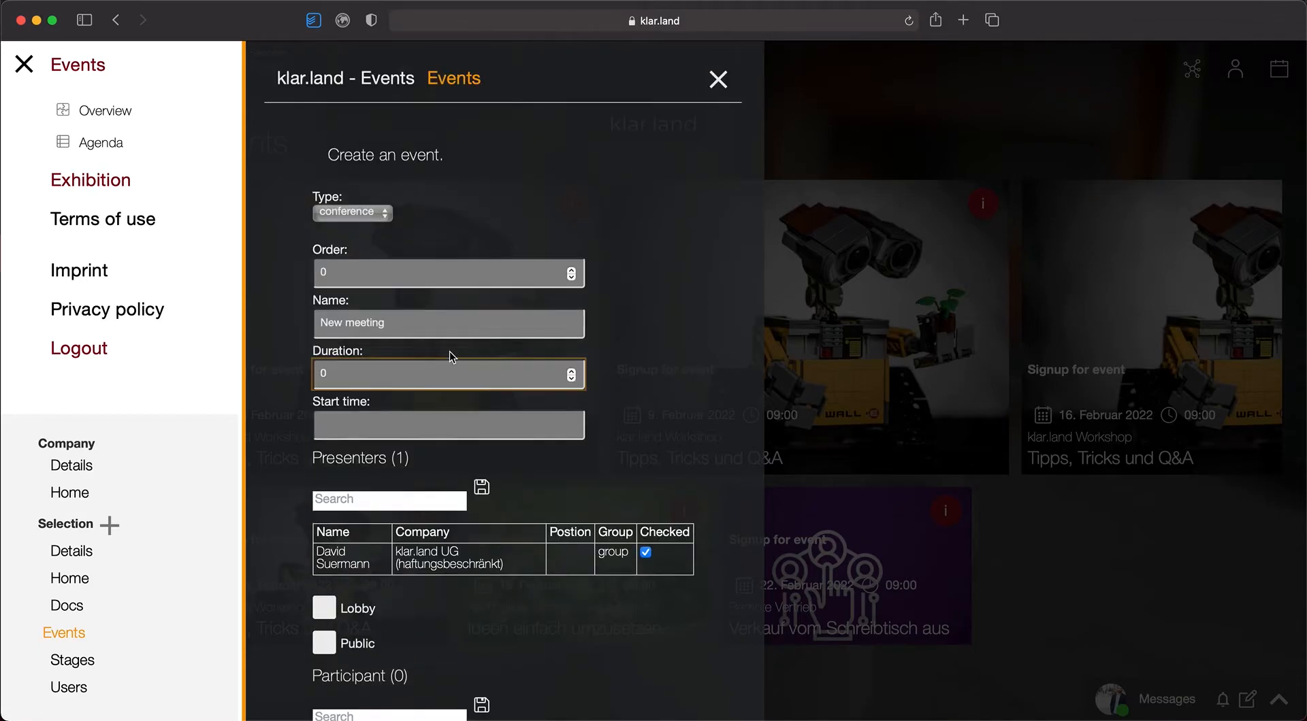
# Step: Set the new event's type to broadcast and generate its stream URL and stream token
pyautogui.click(354, 210)
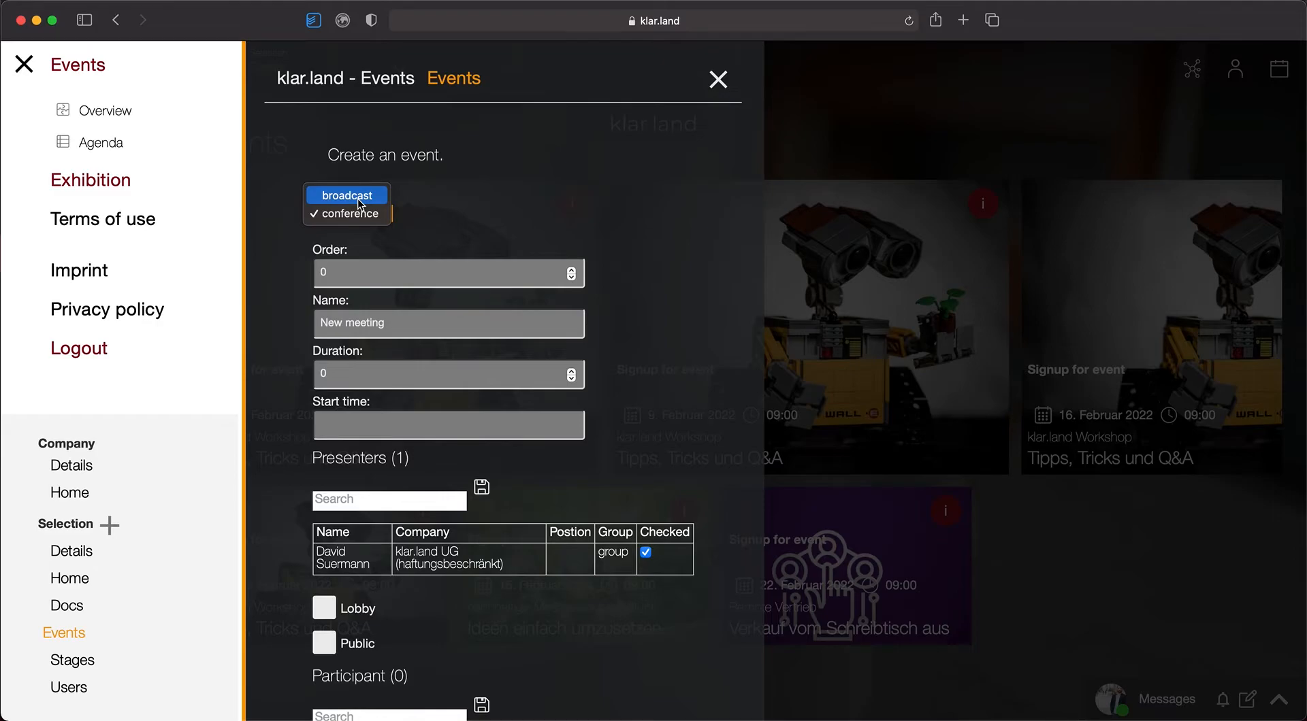
pyautogui.click(351, 196)
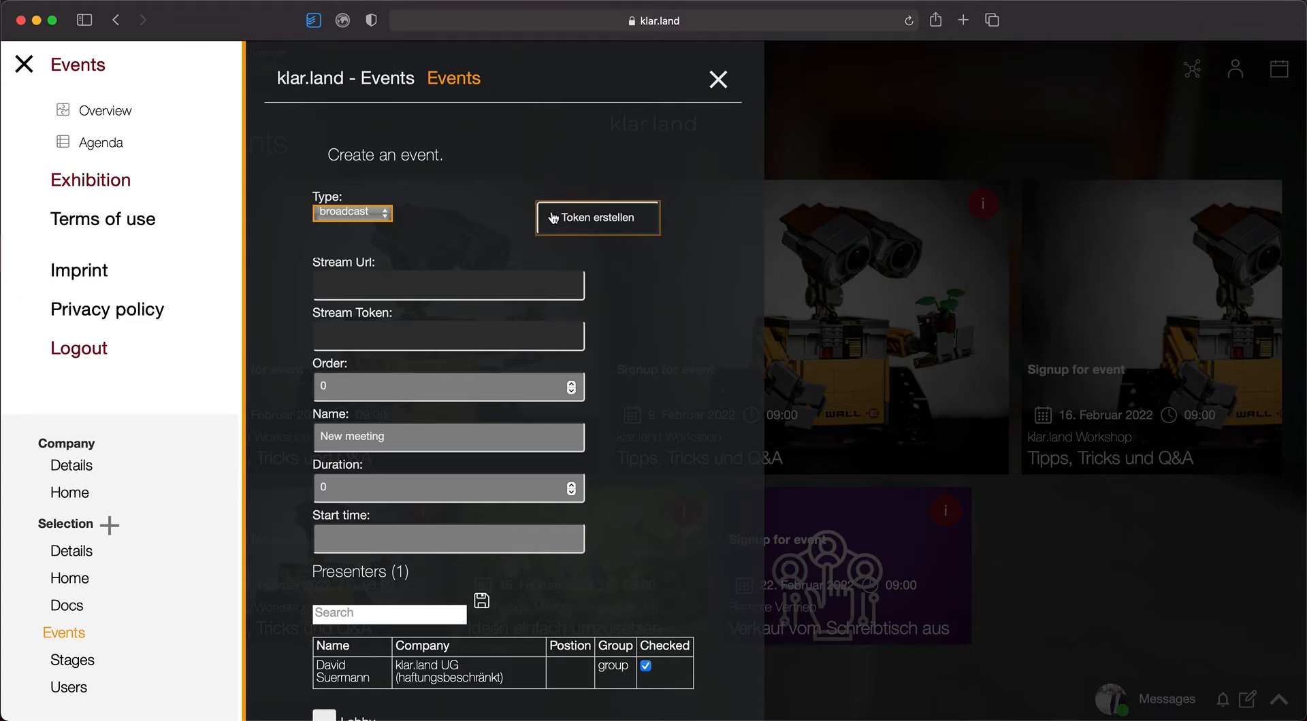
pyautogui.click(598, 217)
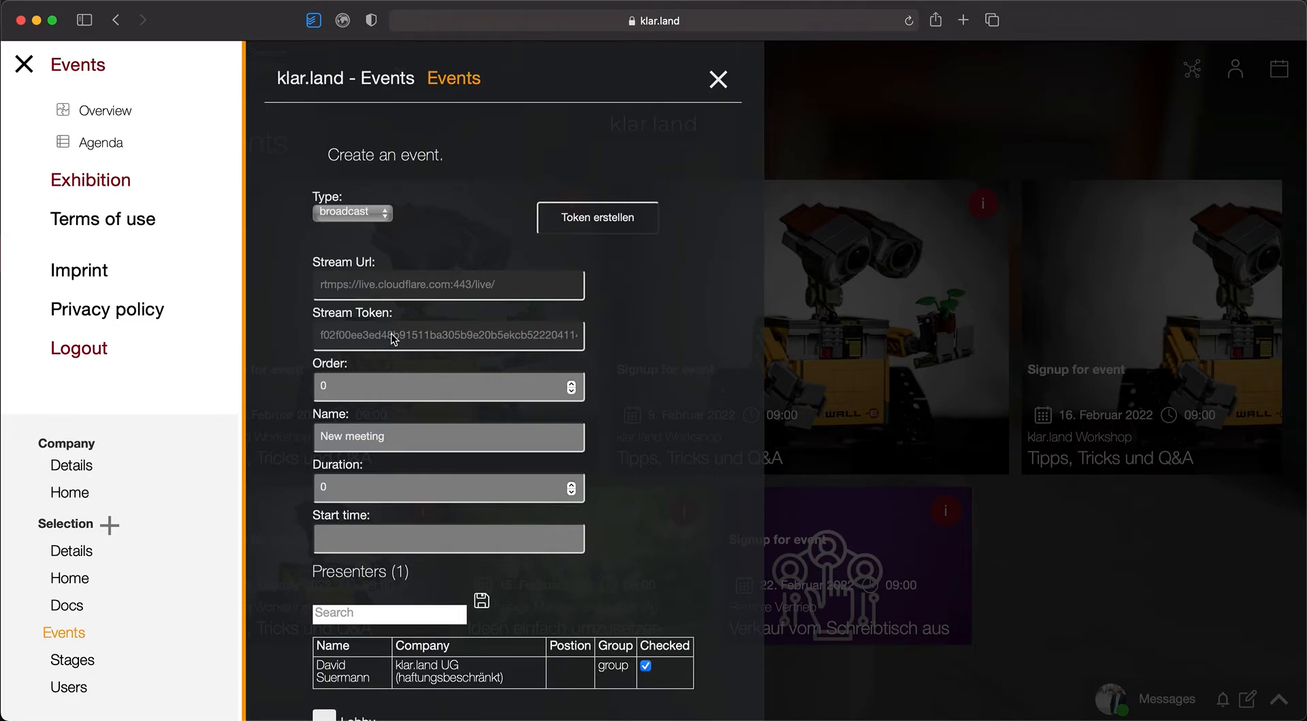
# Step: Change the new event's type to conference
pyautogui.click(366, 216)
pyautogui.click(362, 213)
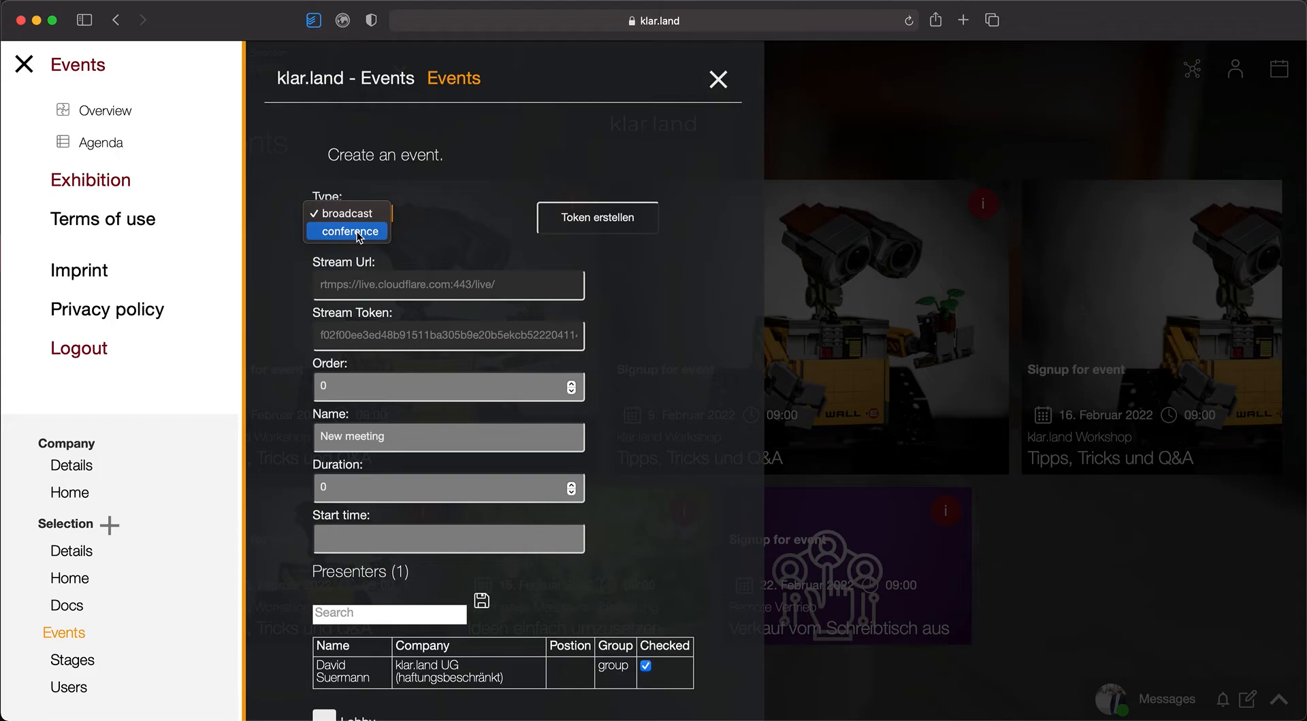
pyautogui.click(439, 231)
pyautogui.click(399, 384)
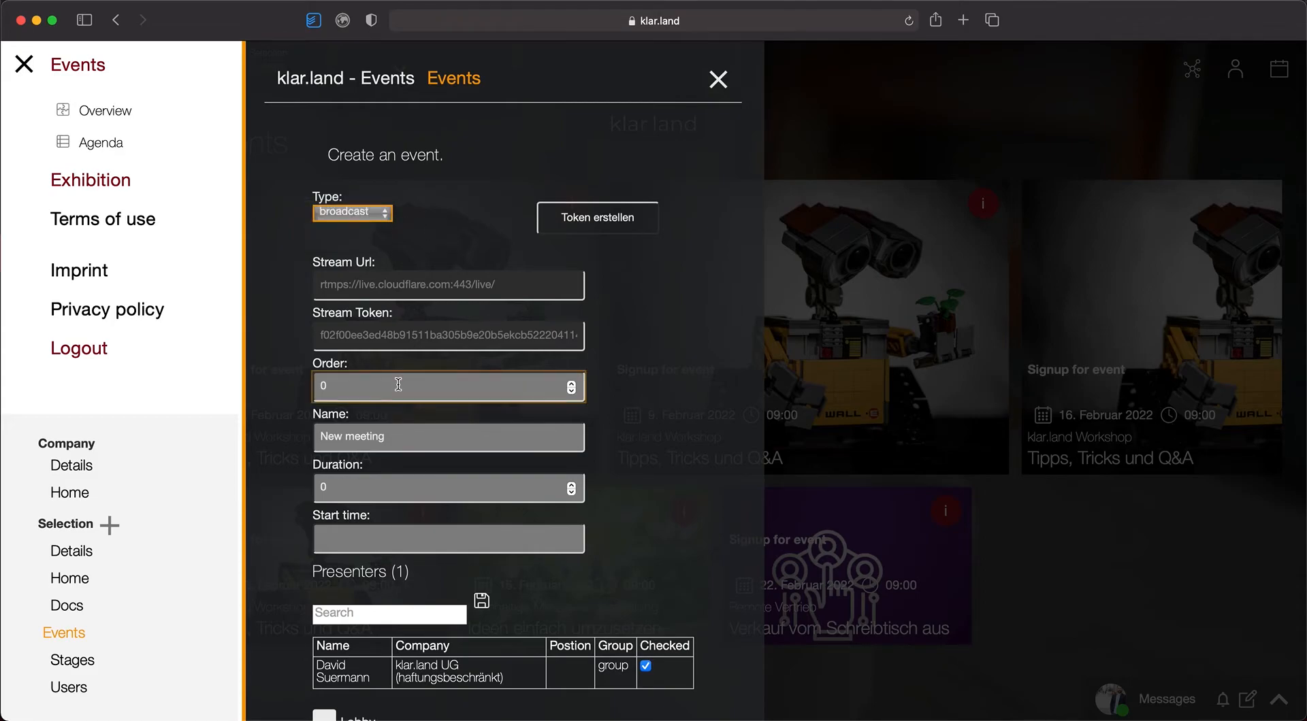
pyautogui.scroll(-10, 395, 383)
pyautogui.scroll(10, 397, 382)
pyautogui.click(371, 217)
pyautogui.click(368, 231)
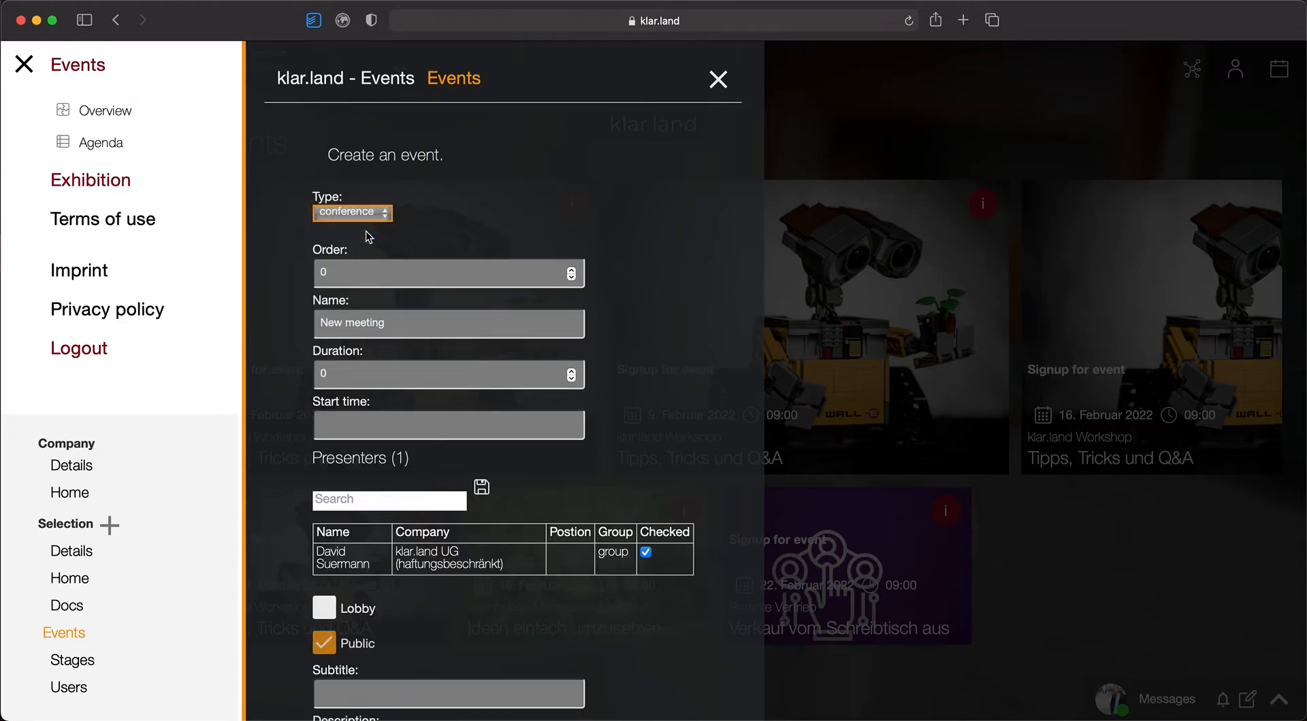
pyautogui.click(391, 249)
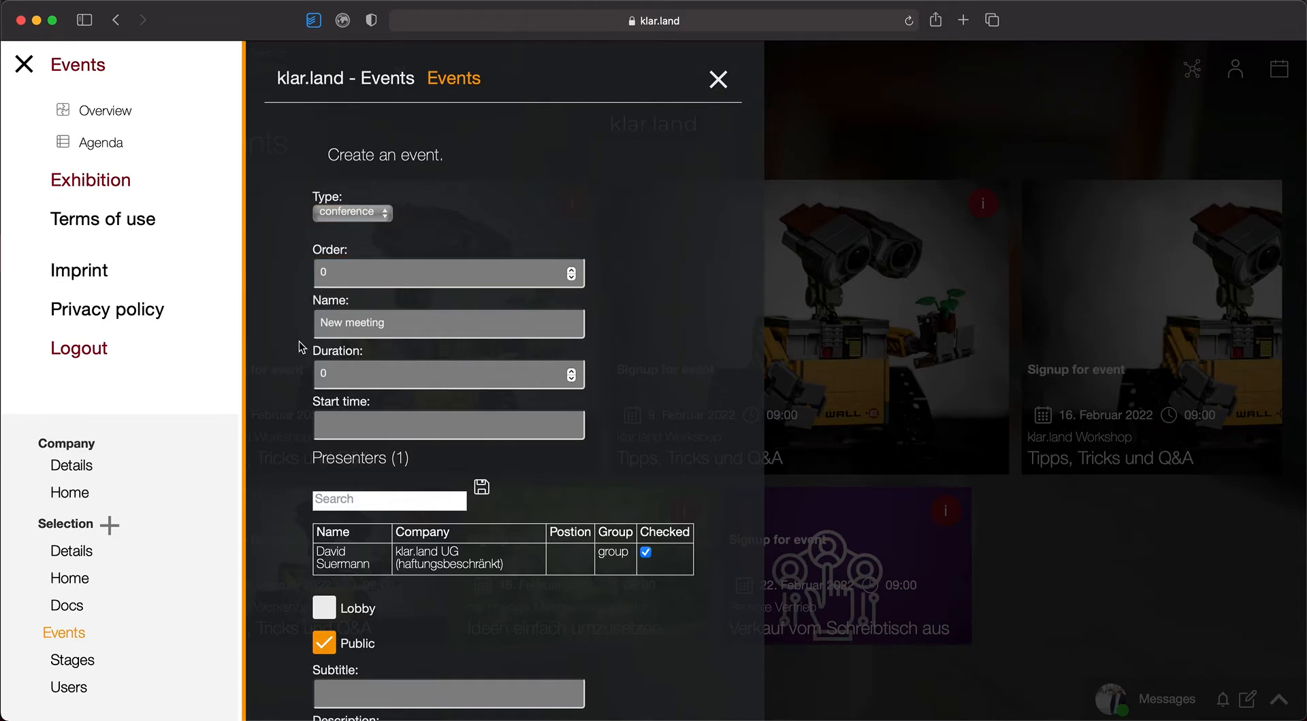
# Step: Set the new event's order to 10
pyautogui.scroll(-1, 300, 341)
pyautogui.scroll(-3, 299, 344)
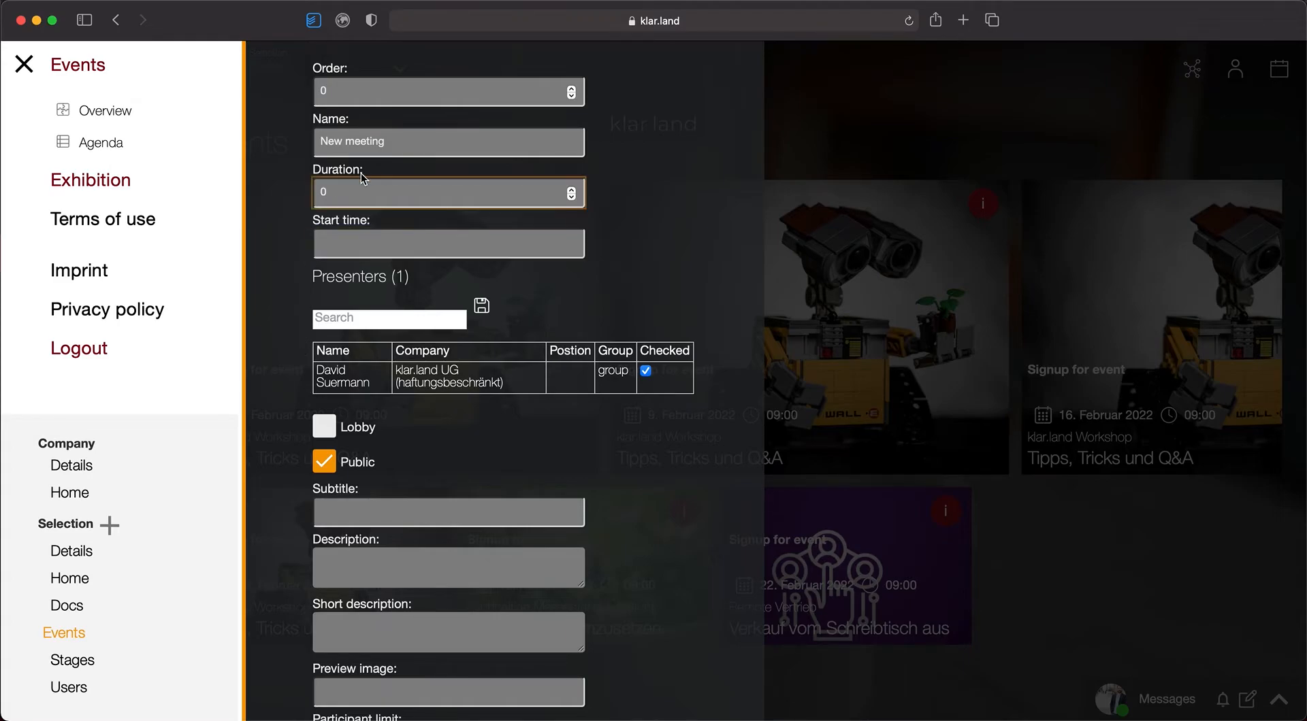
pyautogui.scroll(2, 388, 139)
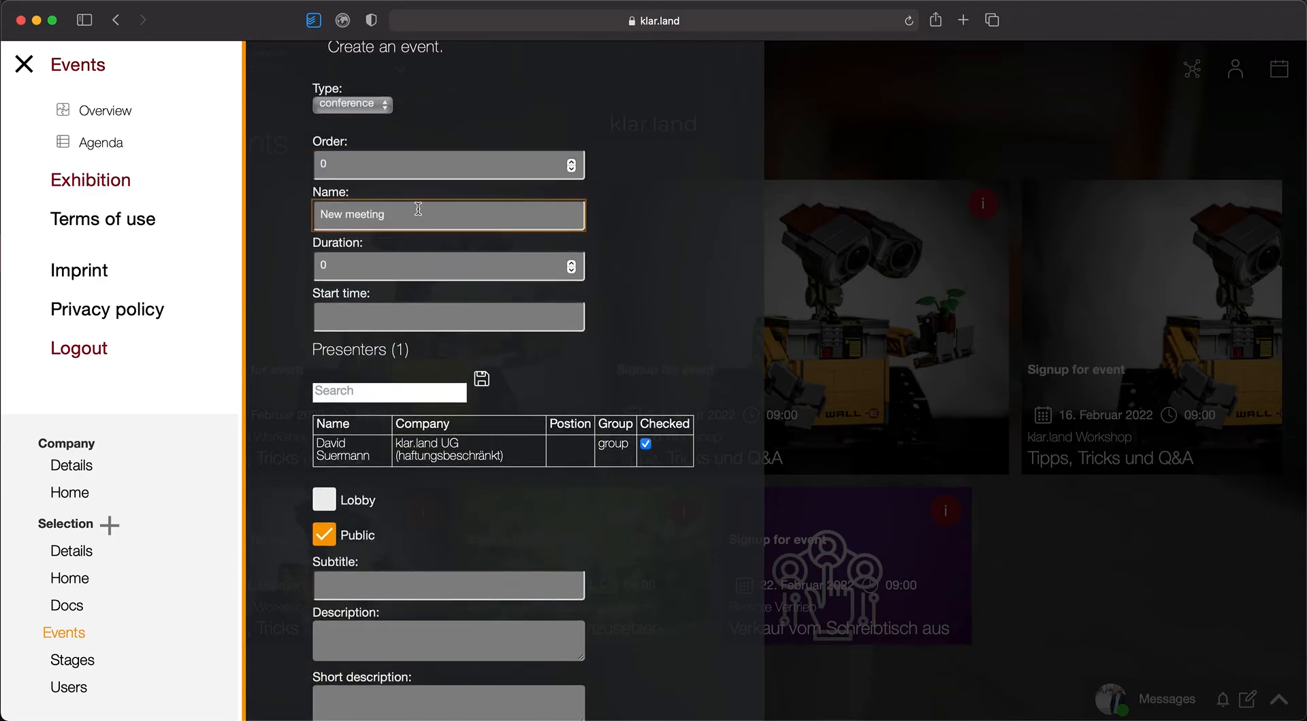
pyautogui.scroll(-1, 422, 208)
pyautogui.click(374, 135)
pyautogui.doubleClick(356, 132)
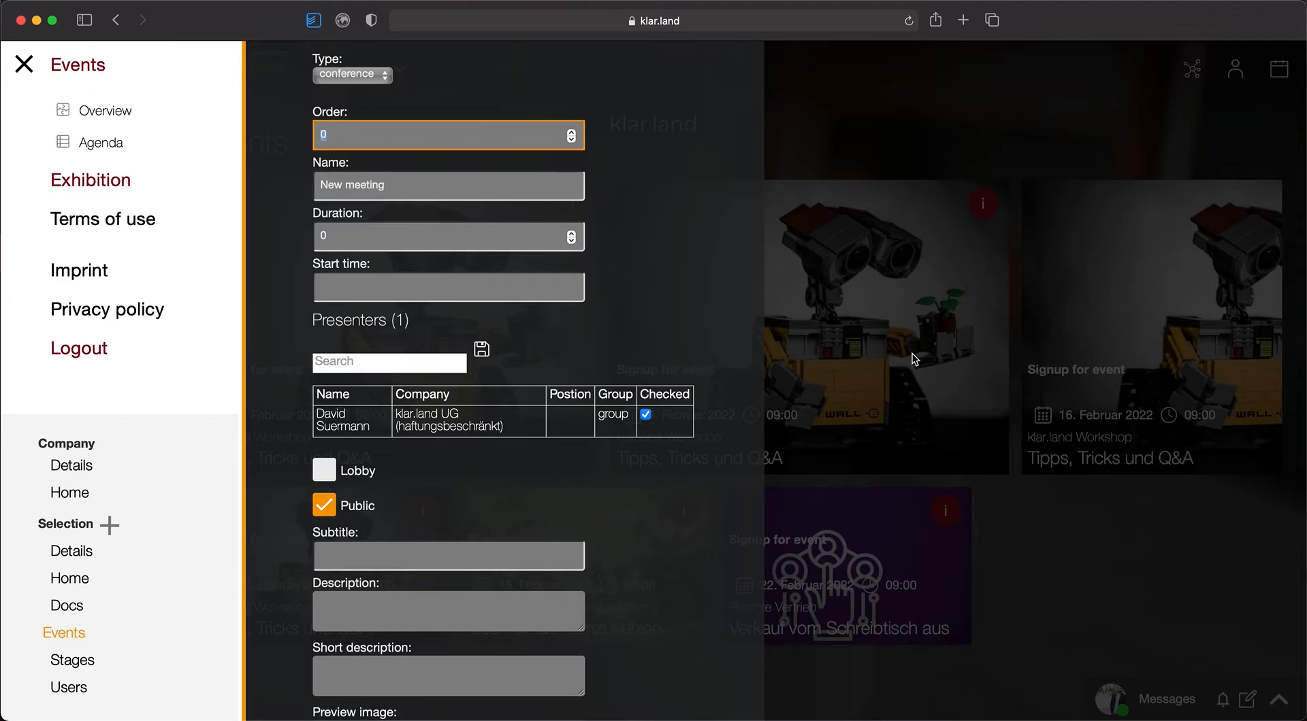
pyautogui.write('10')
pyautogui.press('Tab')
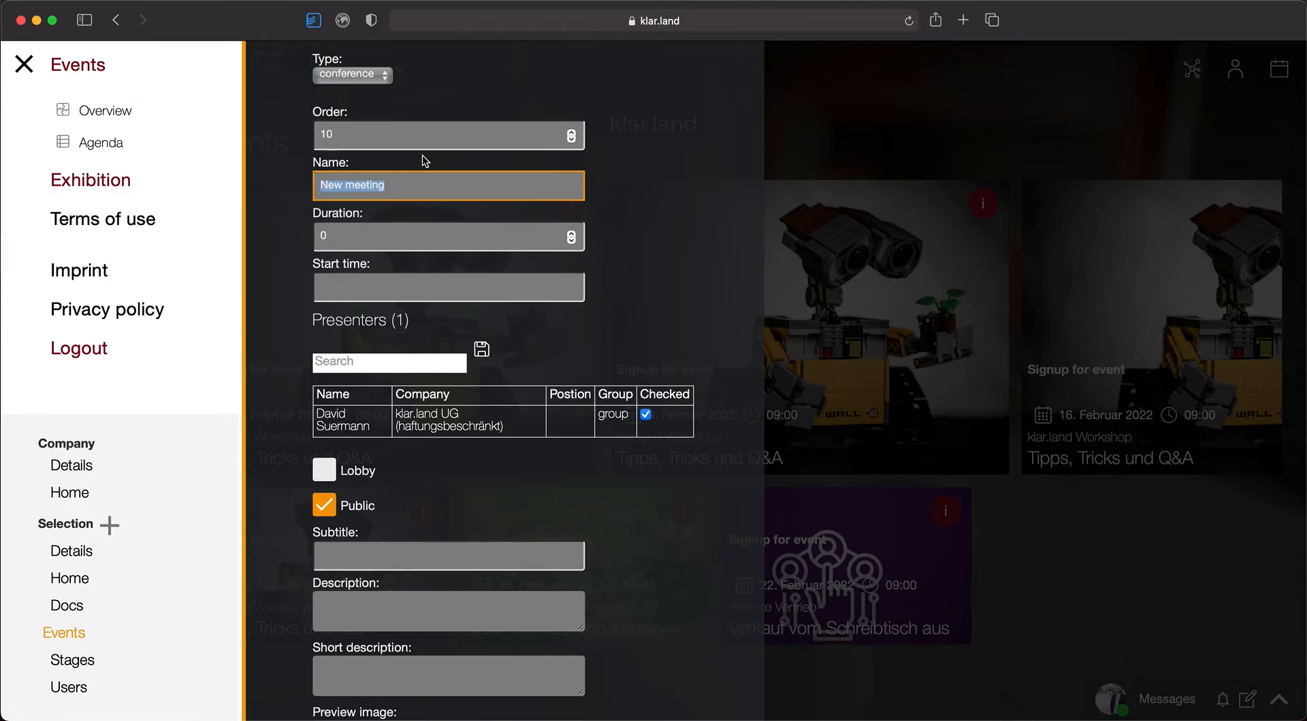
# Step: Name the event Demo and set its duration to 45
pyautogui.scroll(-2, 443, 283)
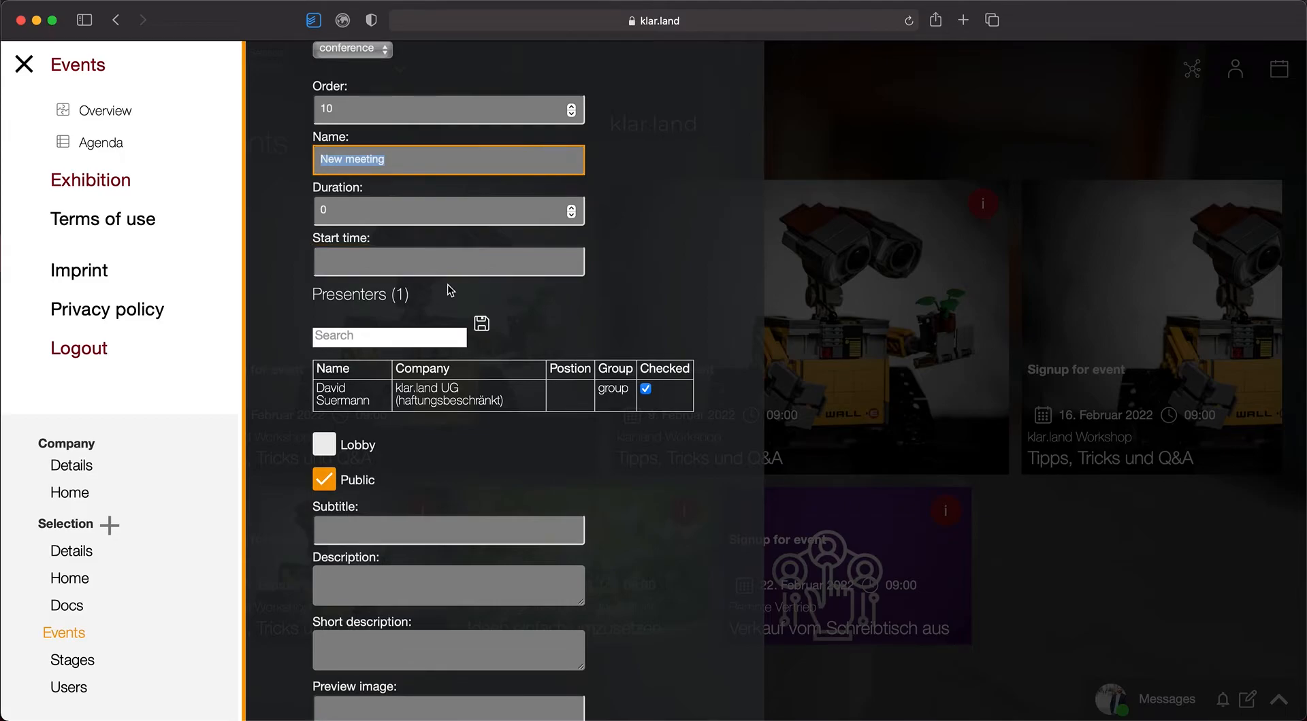
pyautogui.write('Demo')
pyautogui.press('Tab')
pyautogui.write('4')
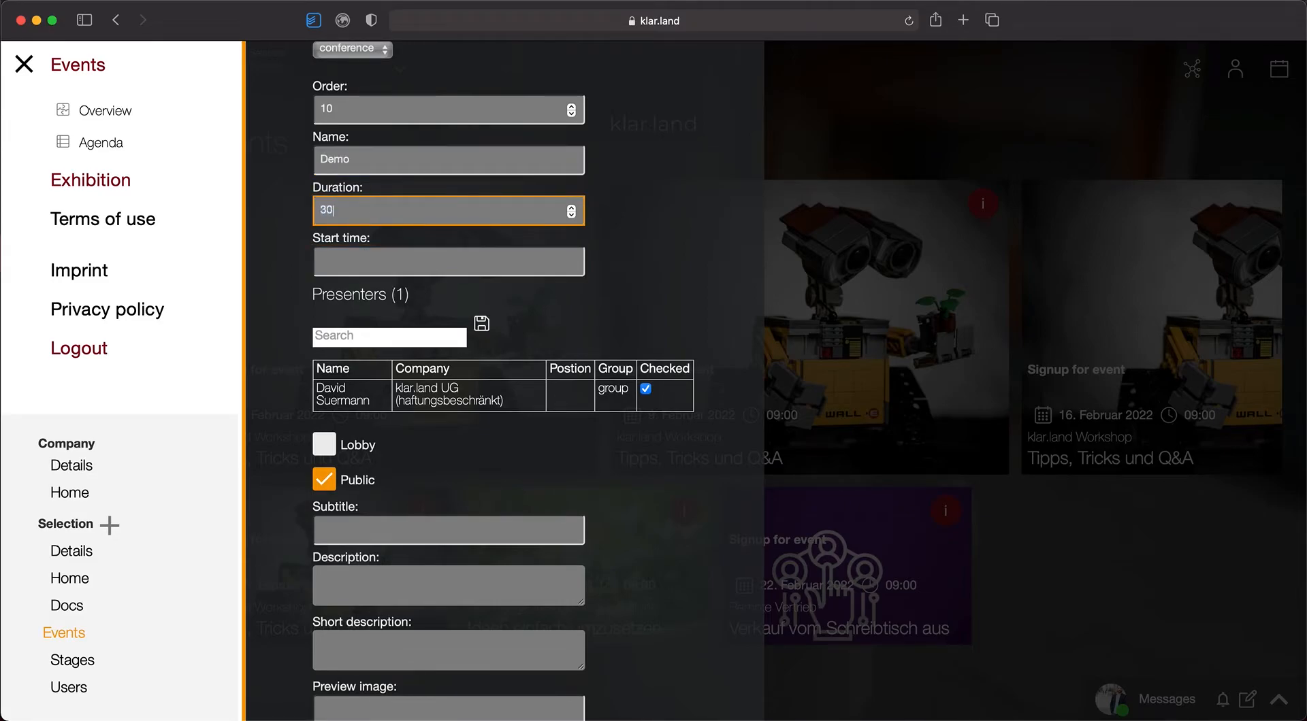
pyautogui.write('5')
# Step: Set the event's start time to February 2, 2022 at 15:00
pyautogui.click(402, 256)
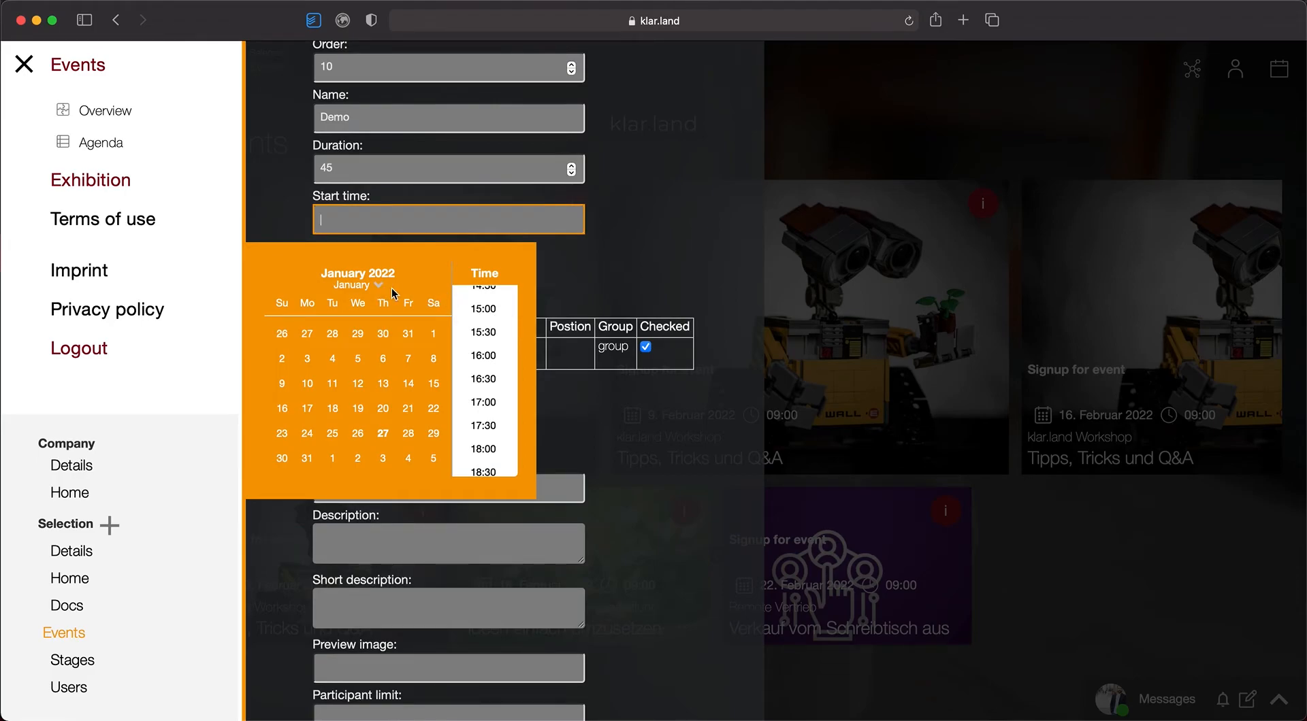
pyautogui.click(358, 459)
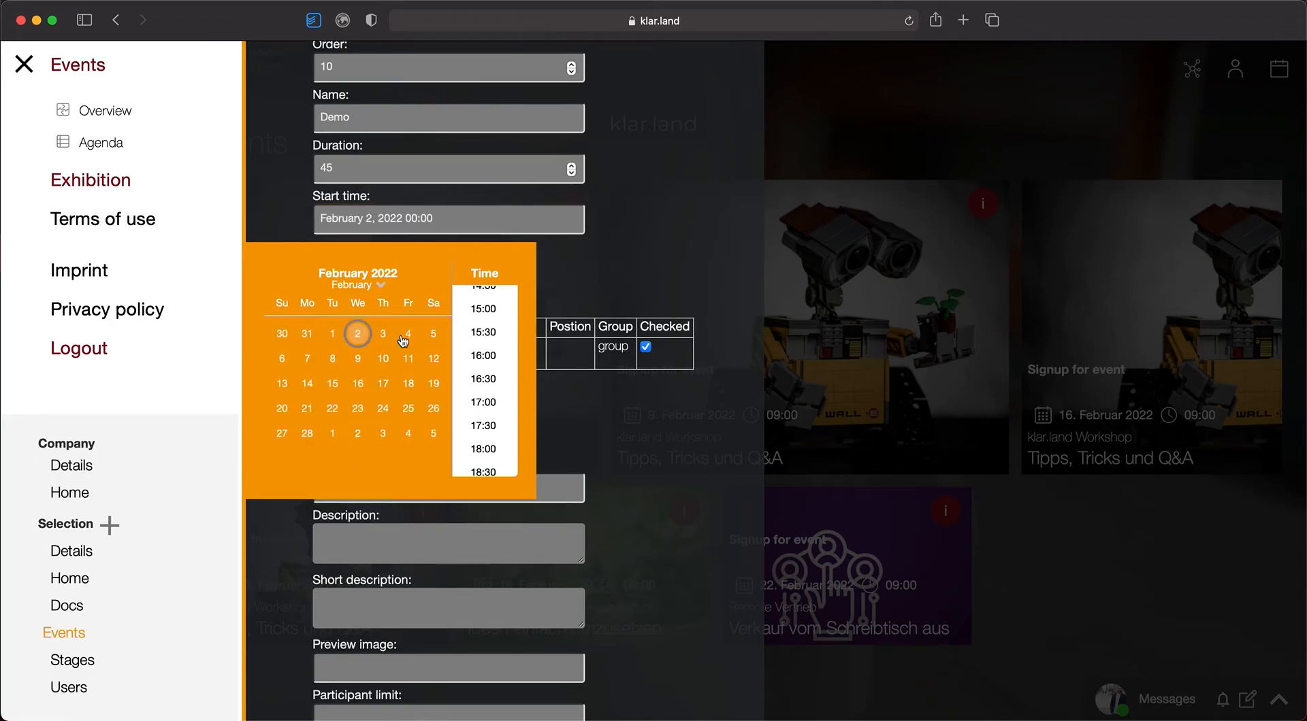
pyautogui.click(483, 308)
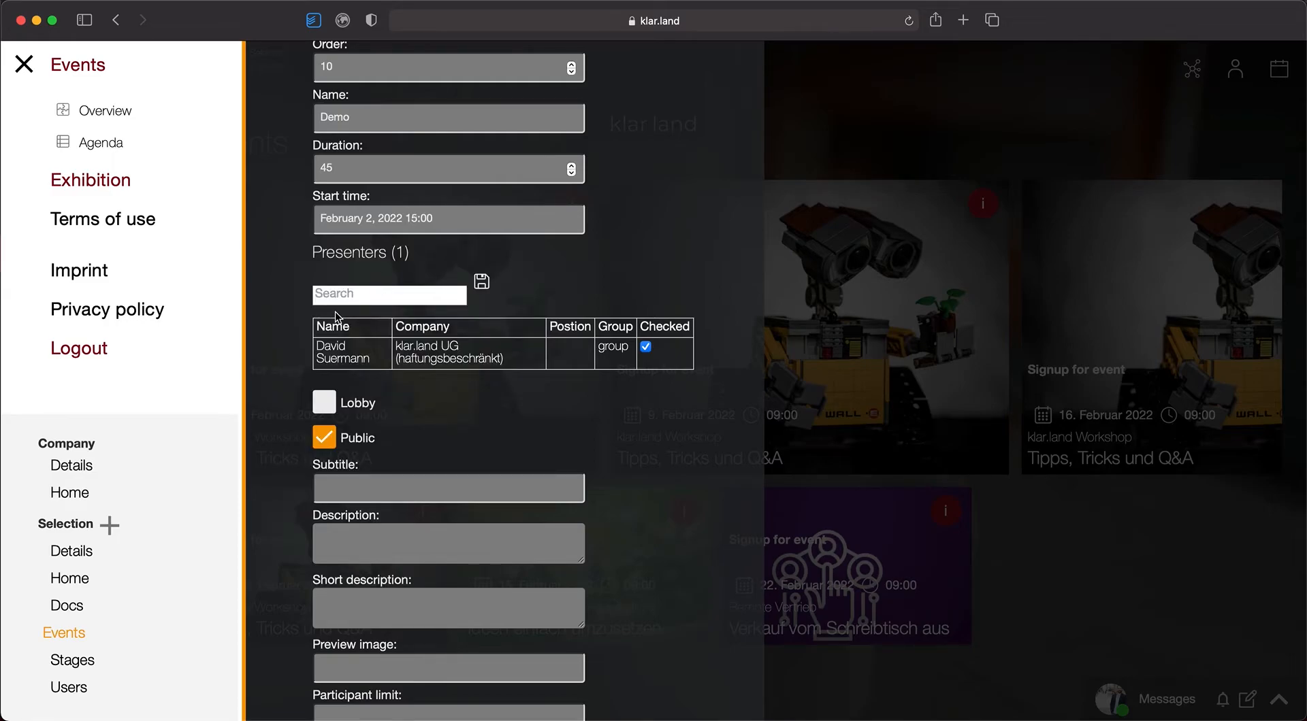
# Step: Turn off the Public option for the Demo event
pyautogui.scroll(-1, 341, 317)
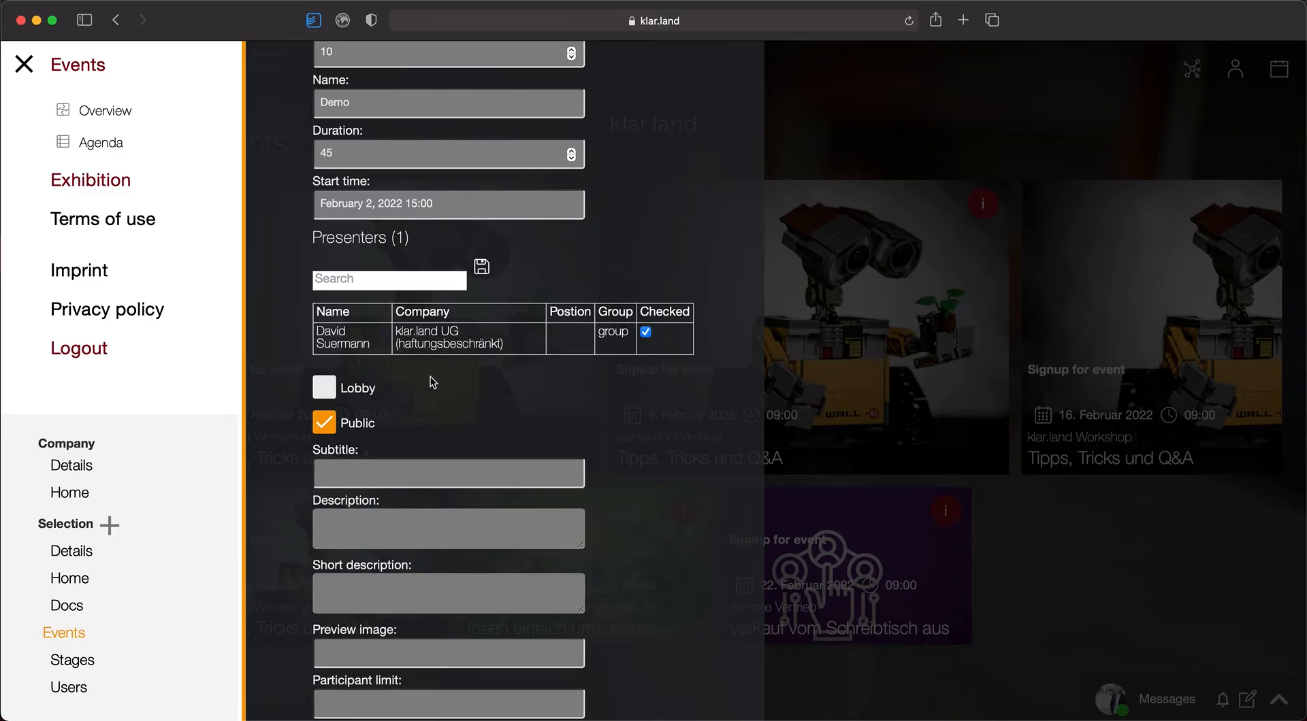
pyautogui.scroll(-3, 430, 377)
pyautogui.click(325, 360)
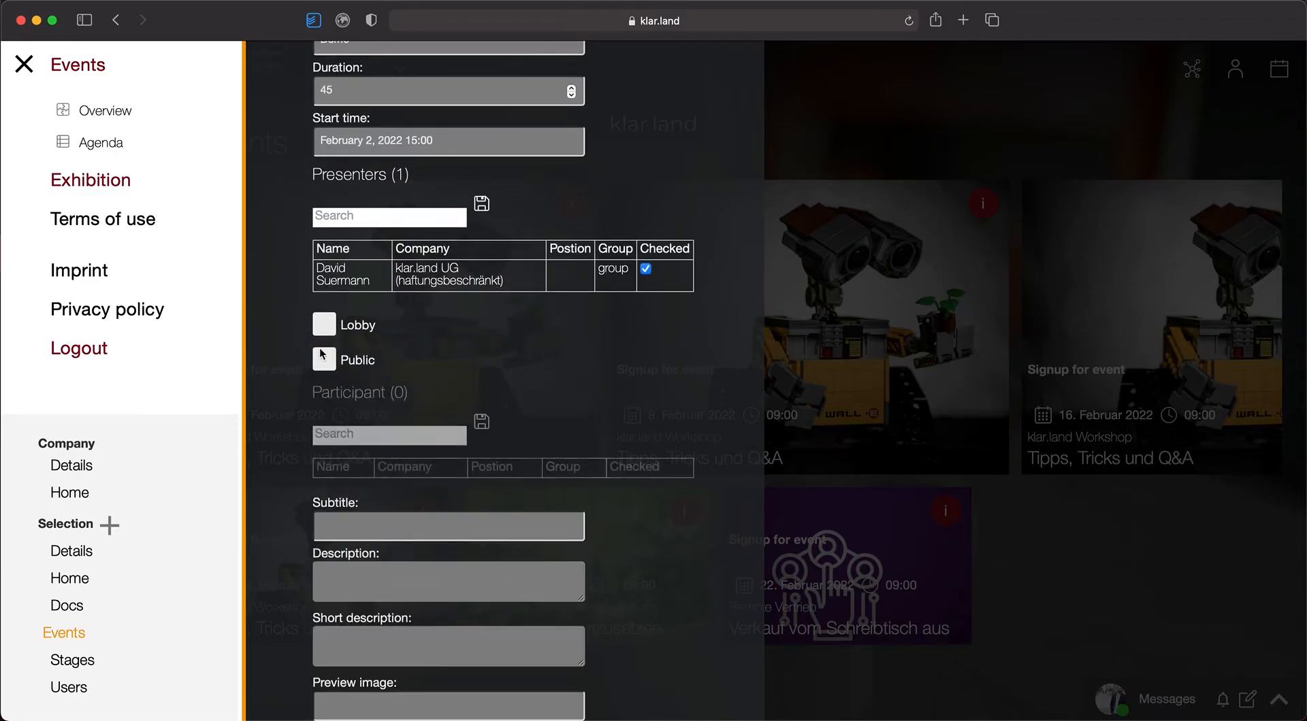
pyautogui.scroll(-1, 460, 318)
pyautogui.scroll(-1, 460, 317)
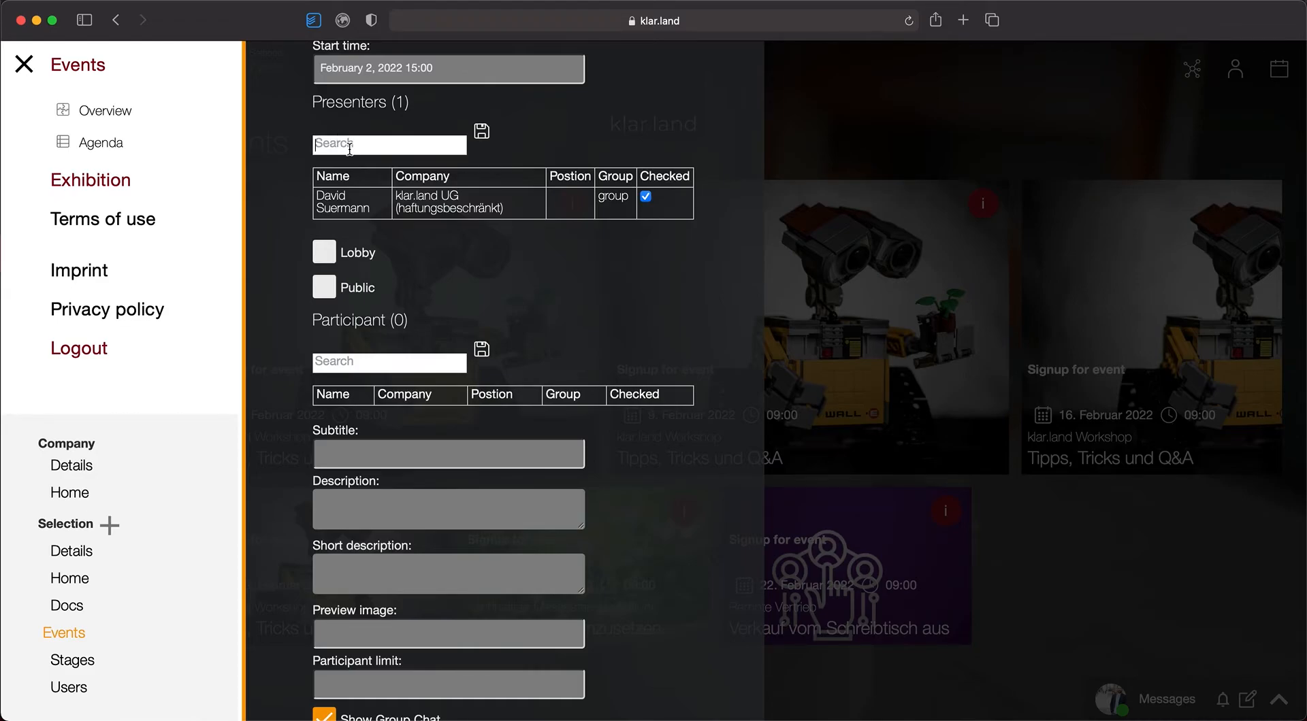
pyautogui.click(334, 363)
pyautogui.scroll(3, 326, 254)
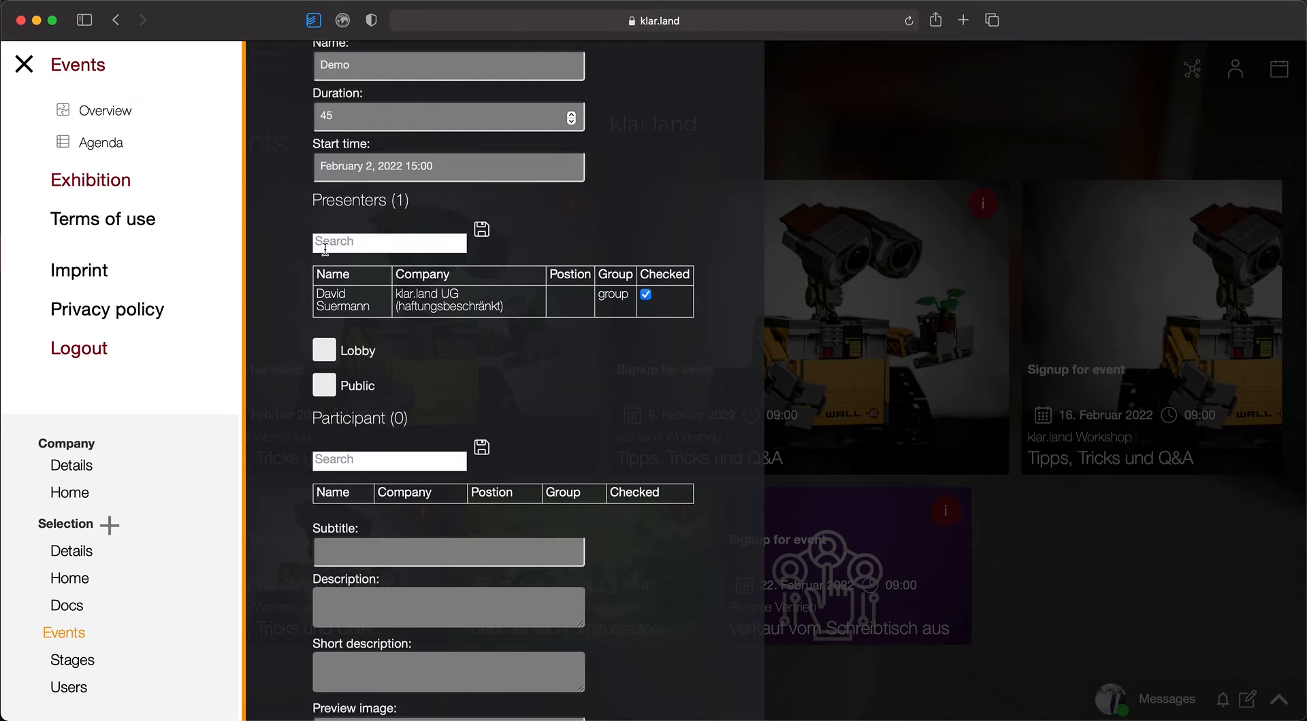
# Step: Search the participant list by the contact's first name and check the klardenker GmbH contact as a participant
pyautogui.scroll(-4, 517, 346)
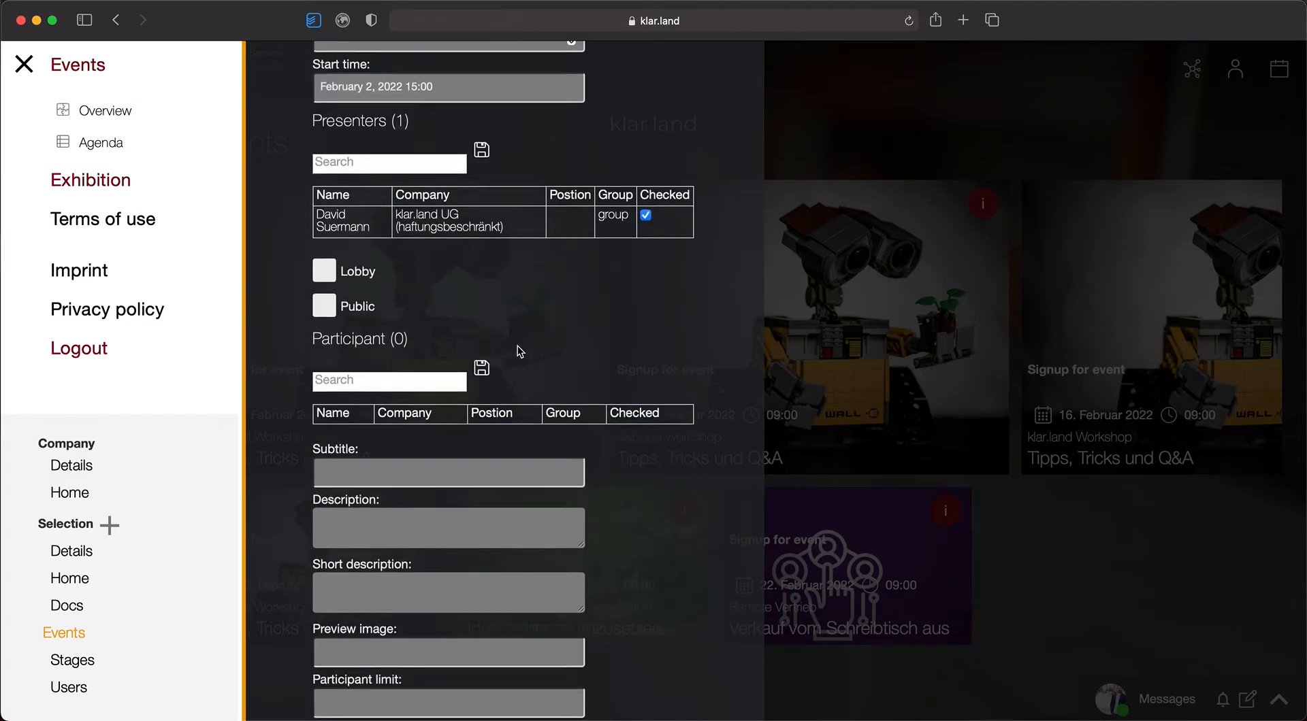
pyautogui.click(388, 337)
pyautogui.write('david')
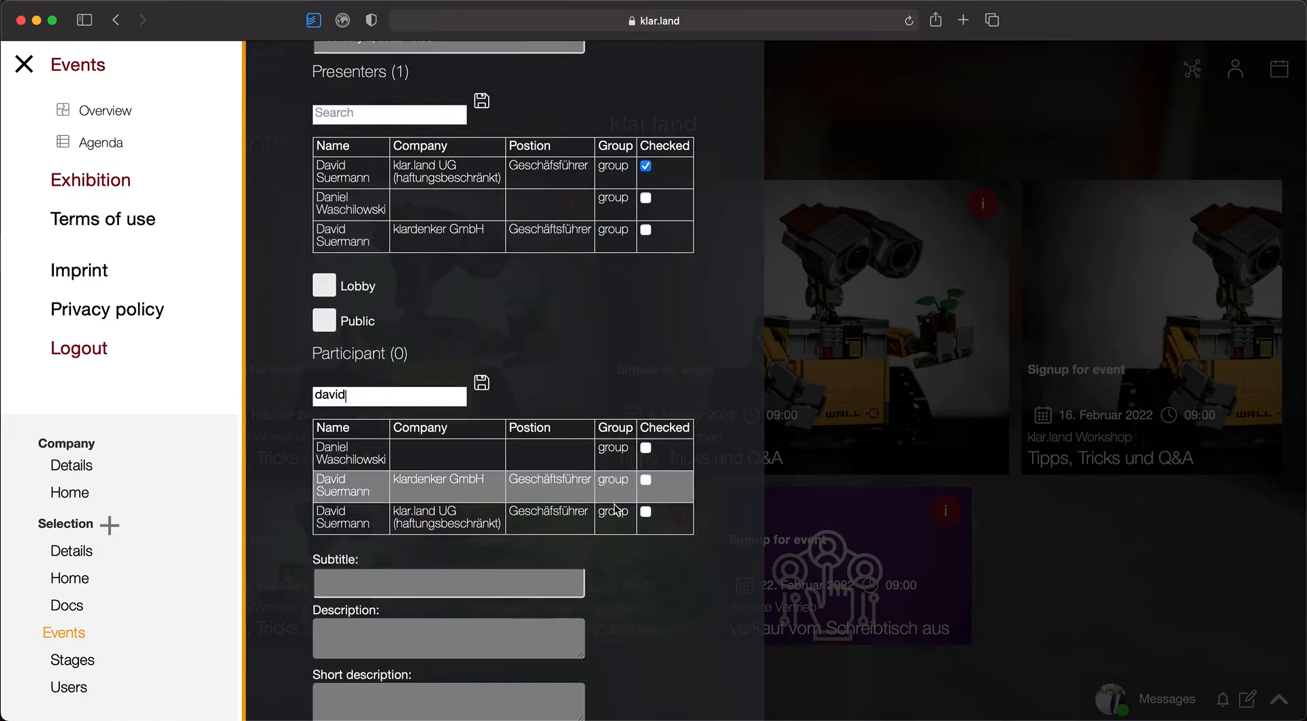
pyautogui.click(646, 481)
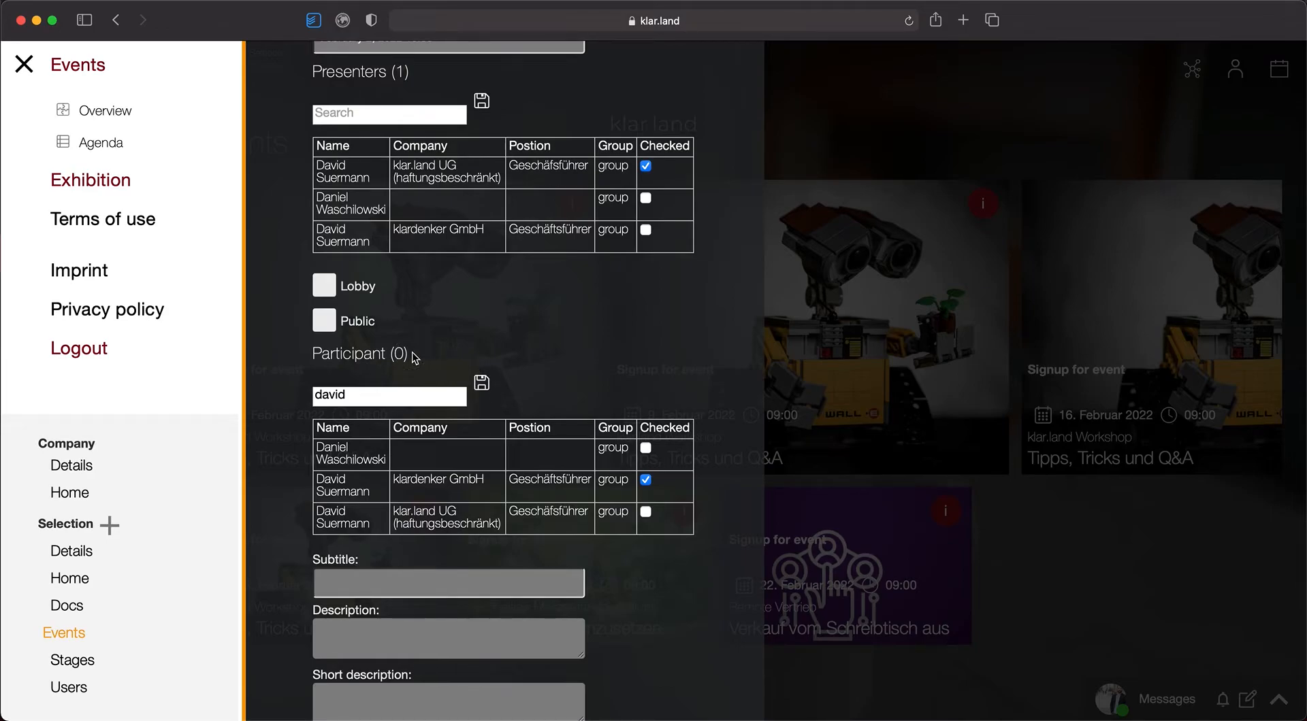
# Step: Review the Demo event's form from the order and name fields through presenters, Lobby, participants and description fields
pyautogui.scroll(-3, 363, 357)
pyautogui.scroll(-3, 363, 357)
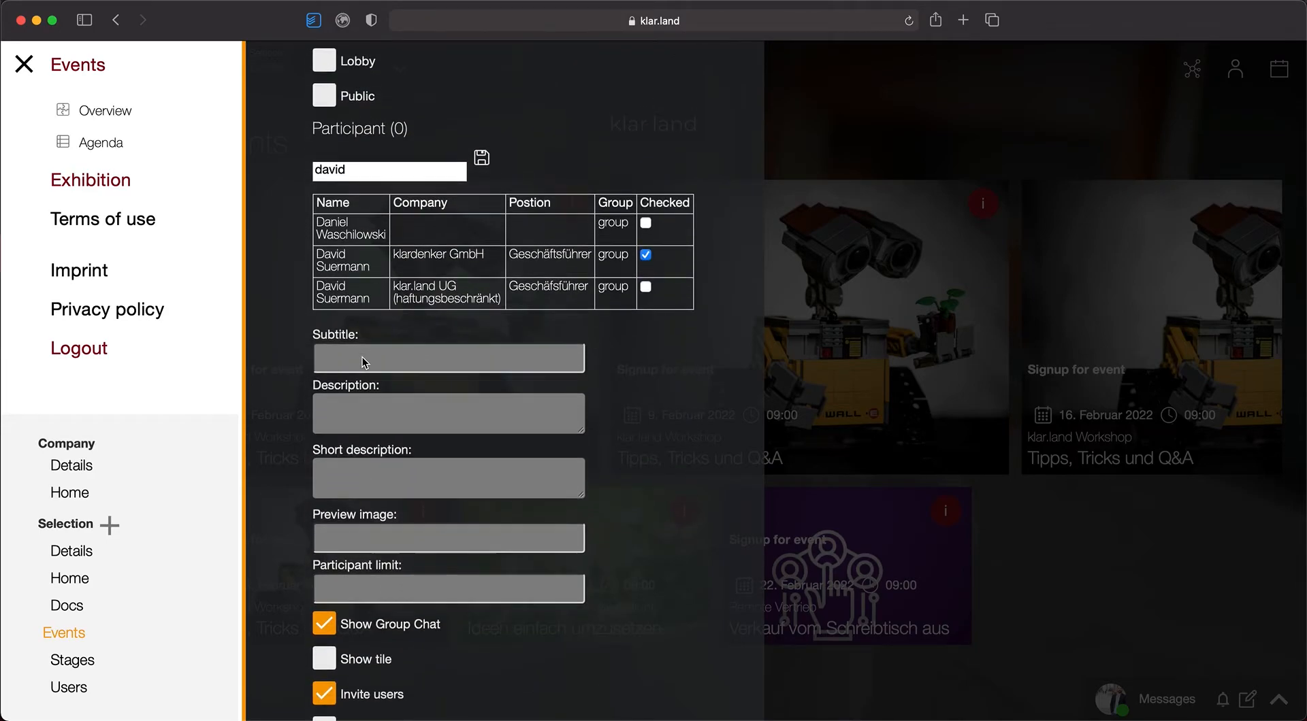
pyautogui.scroll(10, 363, 357)
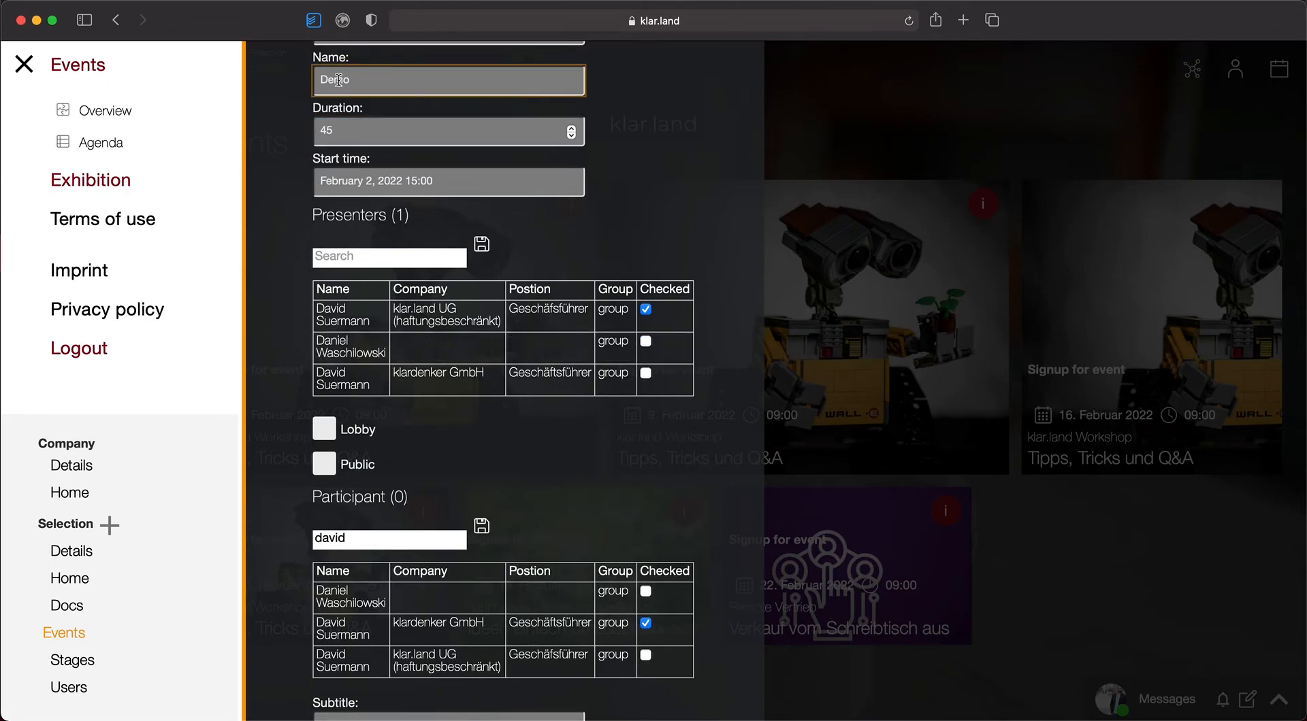
pyautogui.scroll(-10, 476, 350)
pyautogui.scroll(-1, 477, 356)
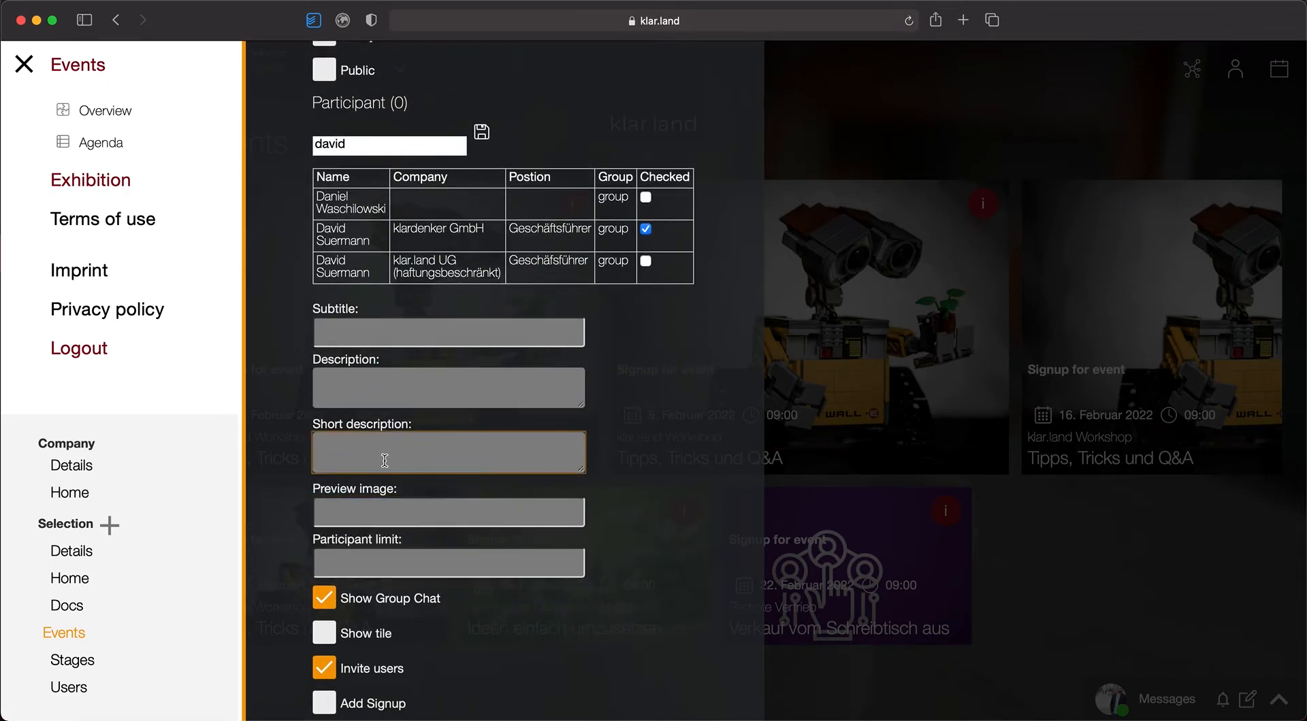
pyautogui.click(369, 340)
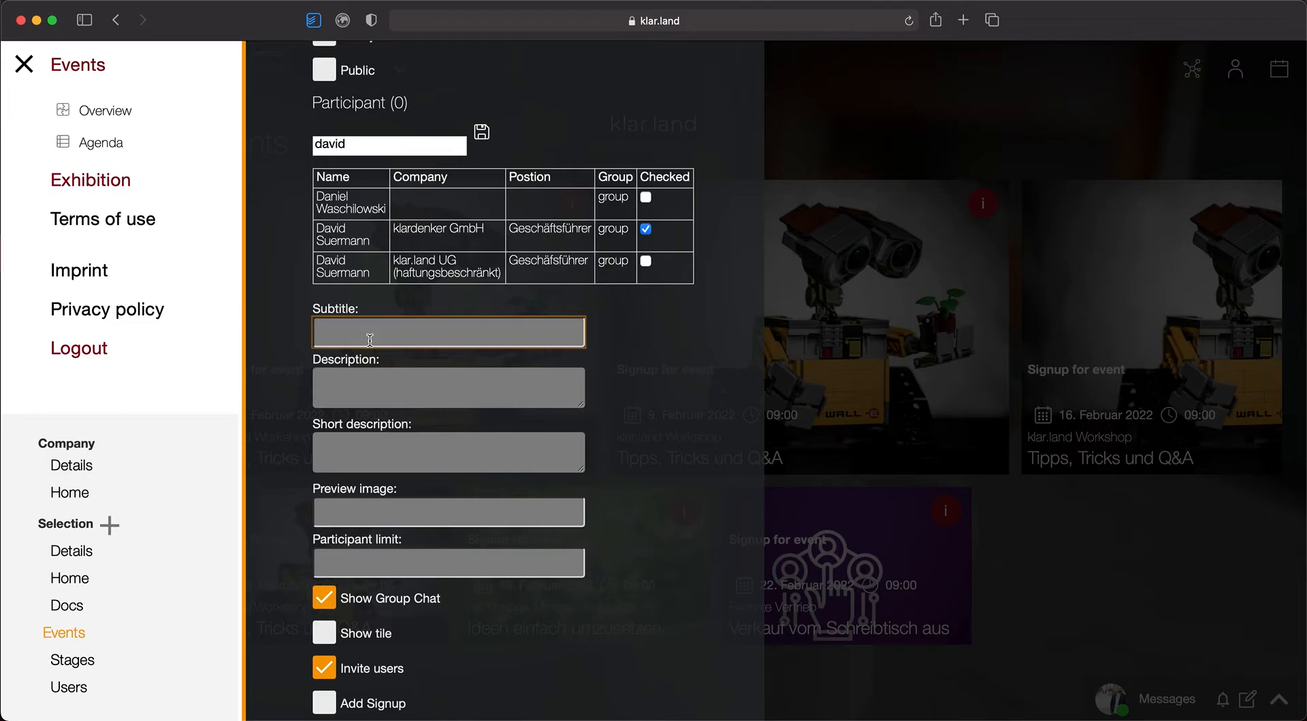
pyautogui.scroll(10, 364, 337)
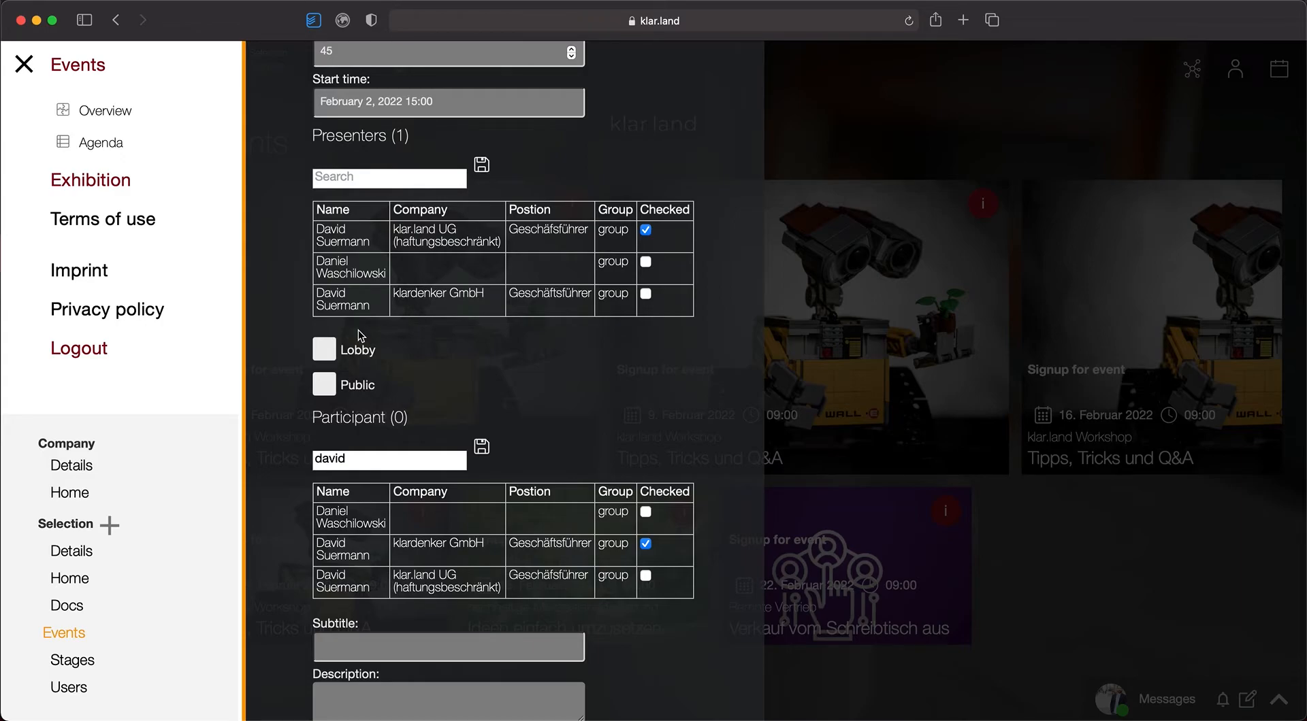
pyautogui.scroll(5, 358, 330)
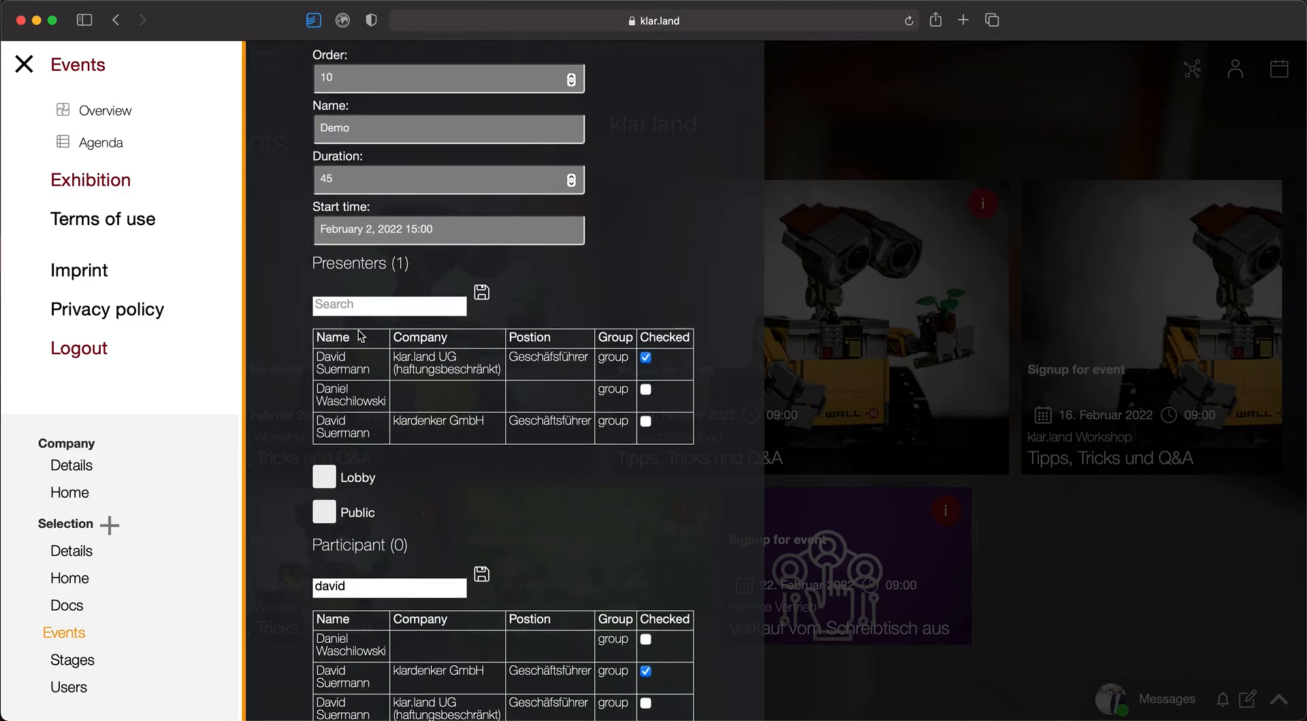
pyautogui.scroll(-1, 358, 329)
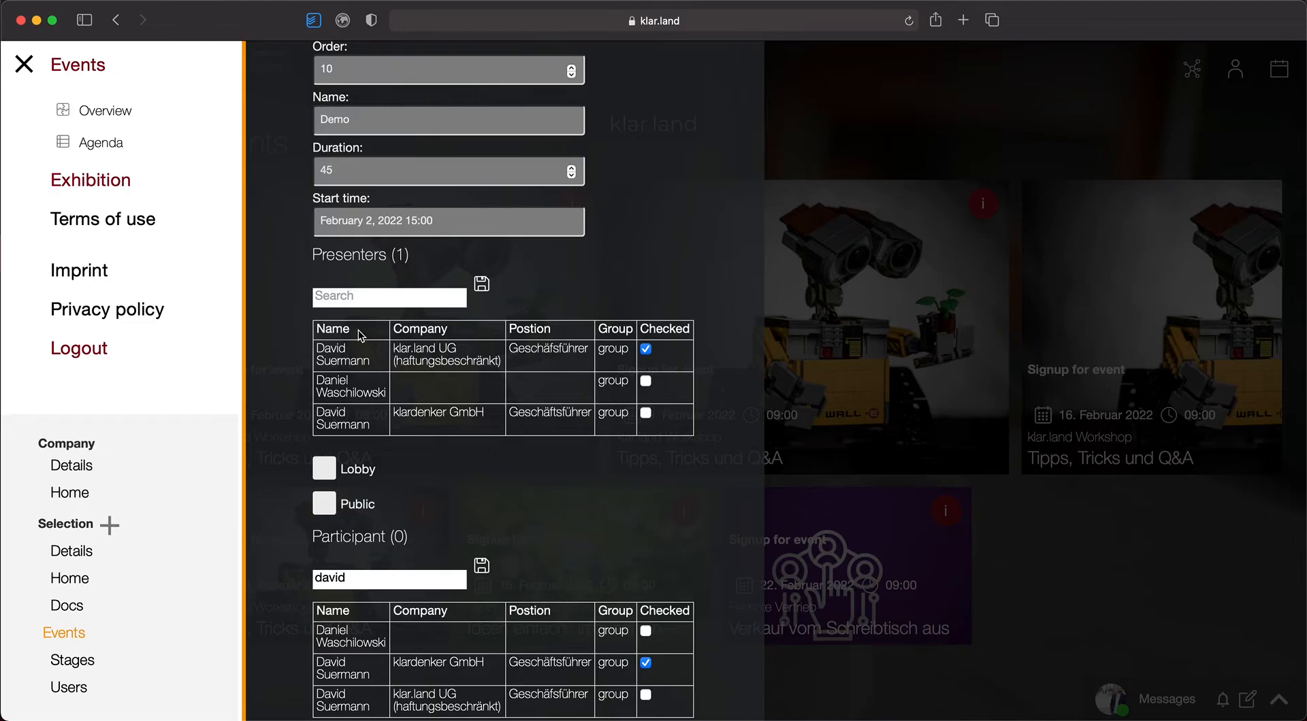
pyautogui.scroll(-8, 358, 330)
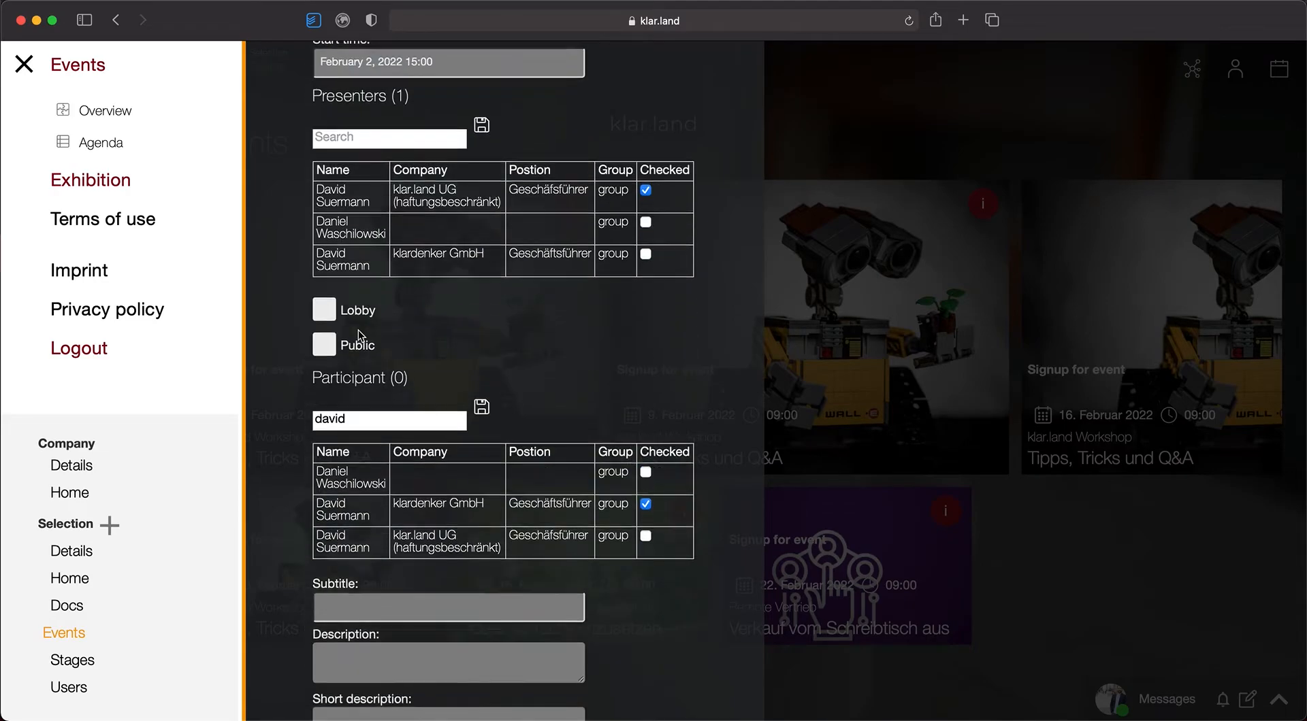
pyautogui.scroll(9, 373, 229)
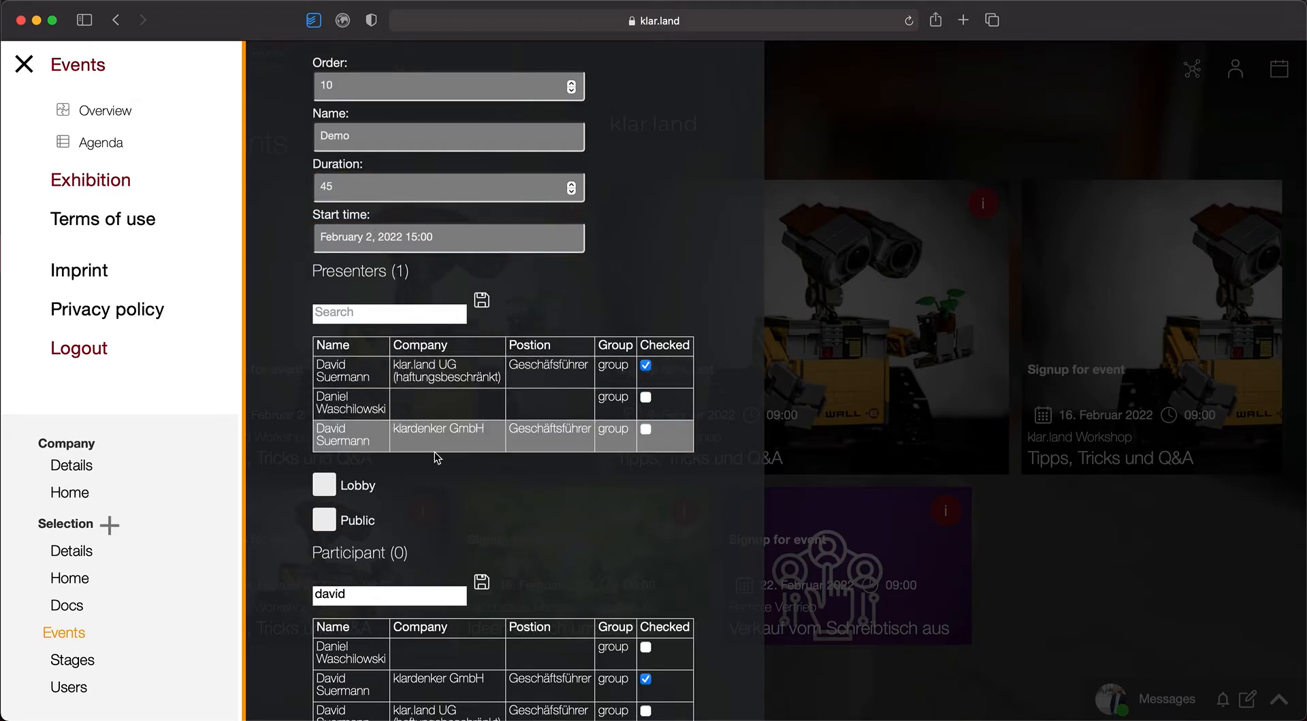
pyautogui.scroll(-5, 450, 466)
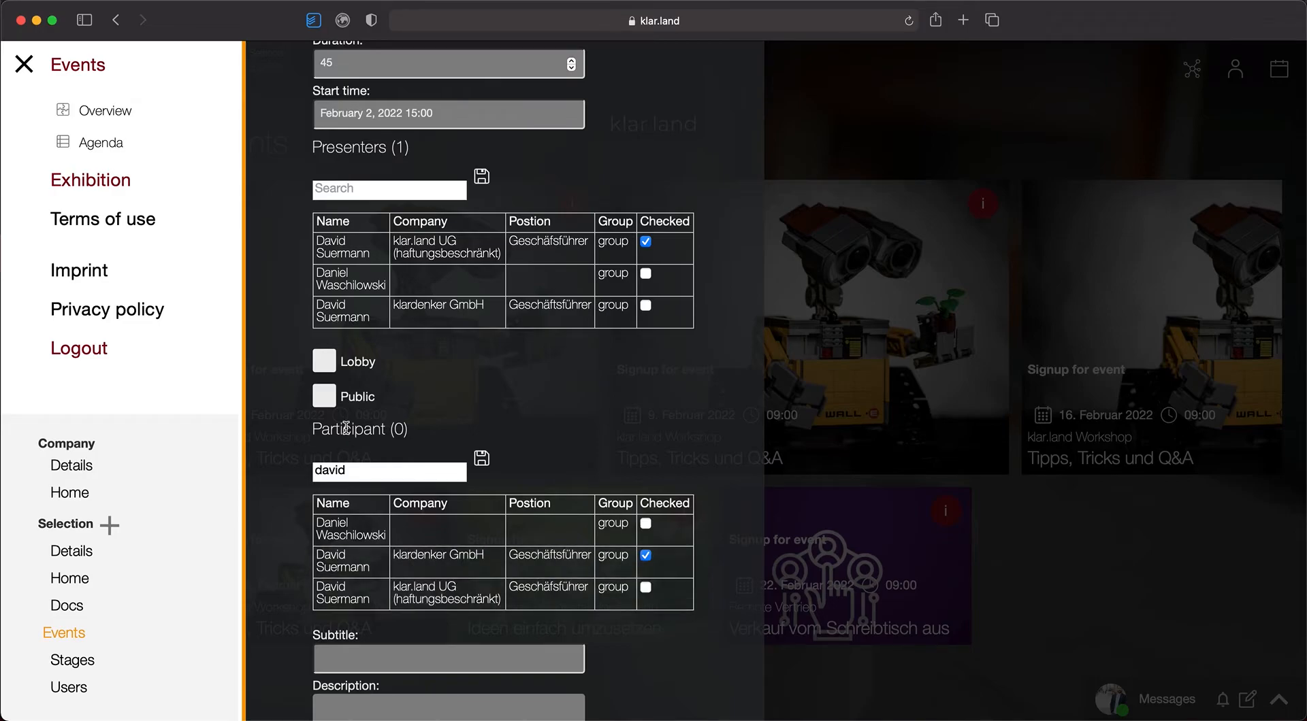
pyautogui.scroll(-5, 344, 403)
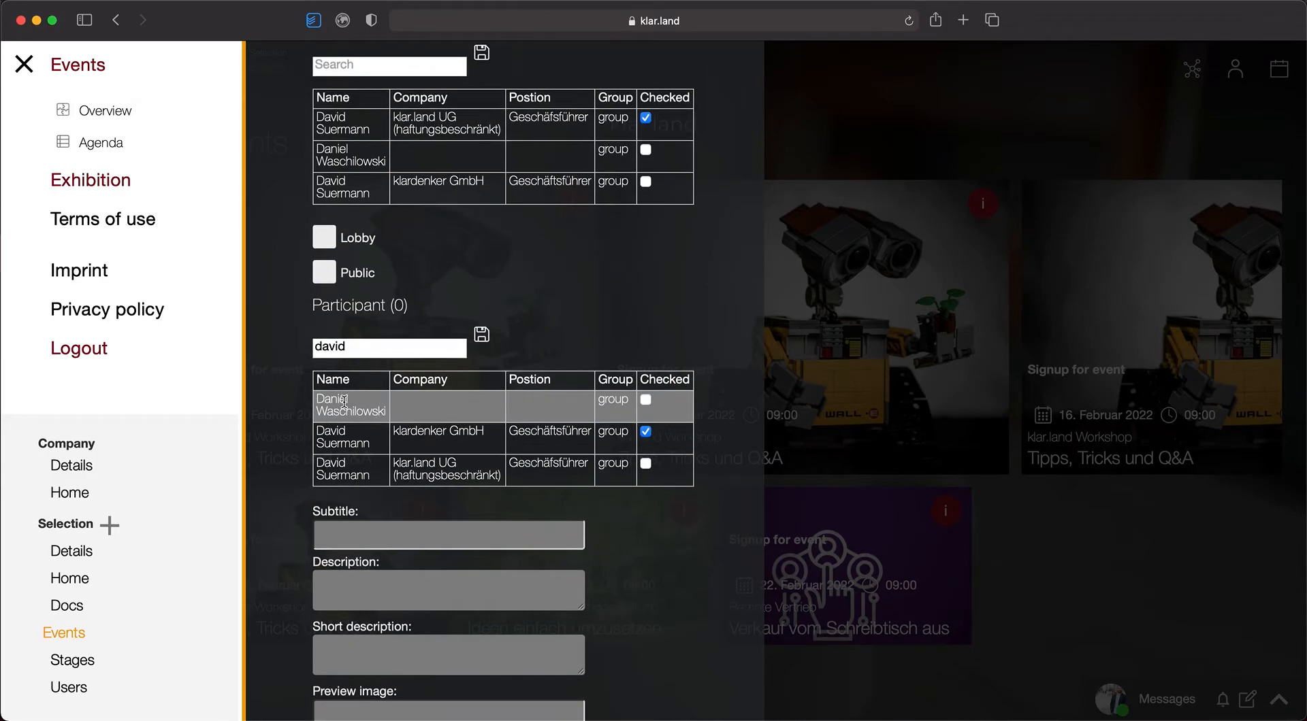
pyautogui.click(324, 239)
pyautogui.scroll(-3, 431, 265)
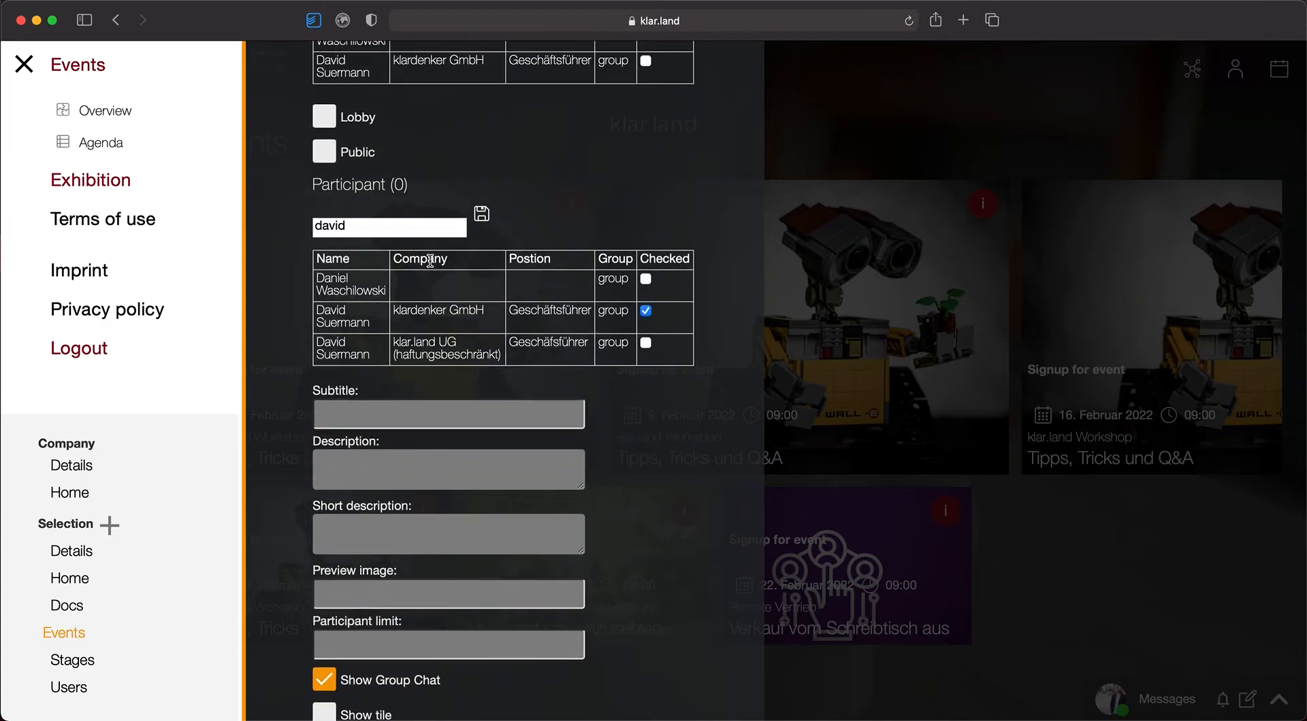
pyautogui.scroll(-2, 430, 260)
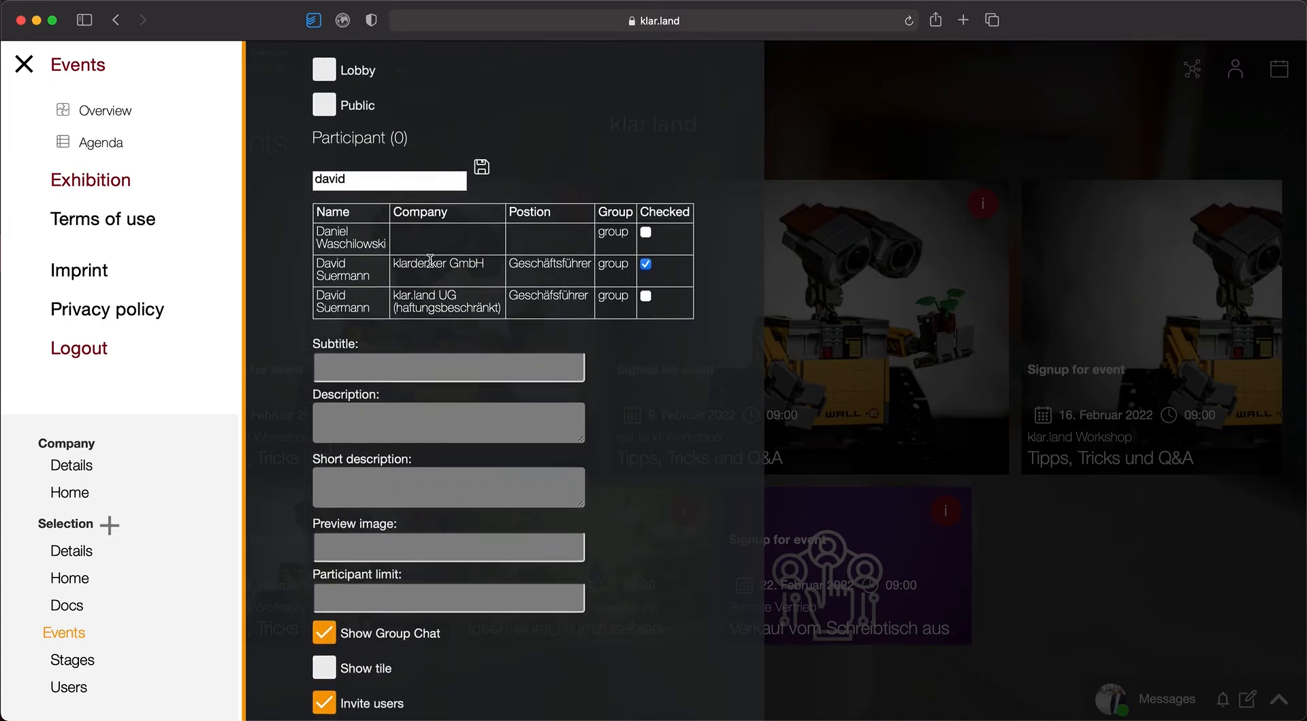
# Step: Turn on the Public option for the Demo event
pyautogui.click(325, 109)
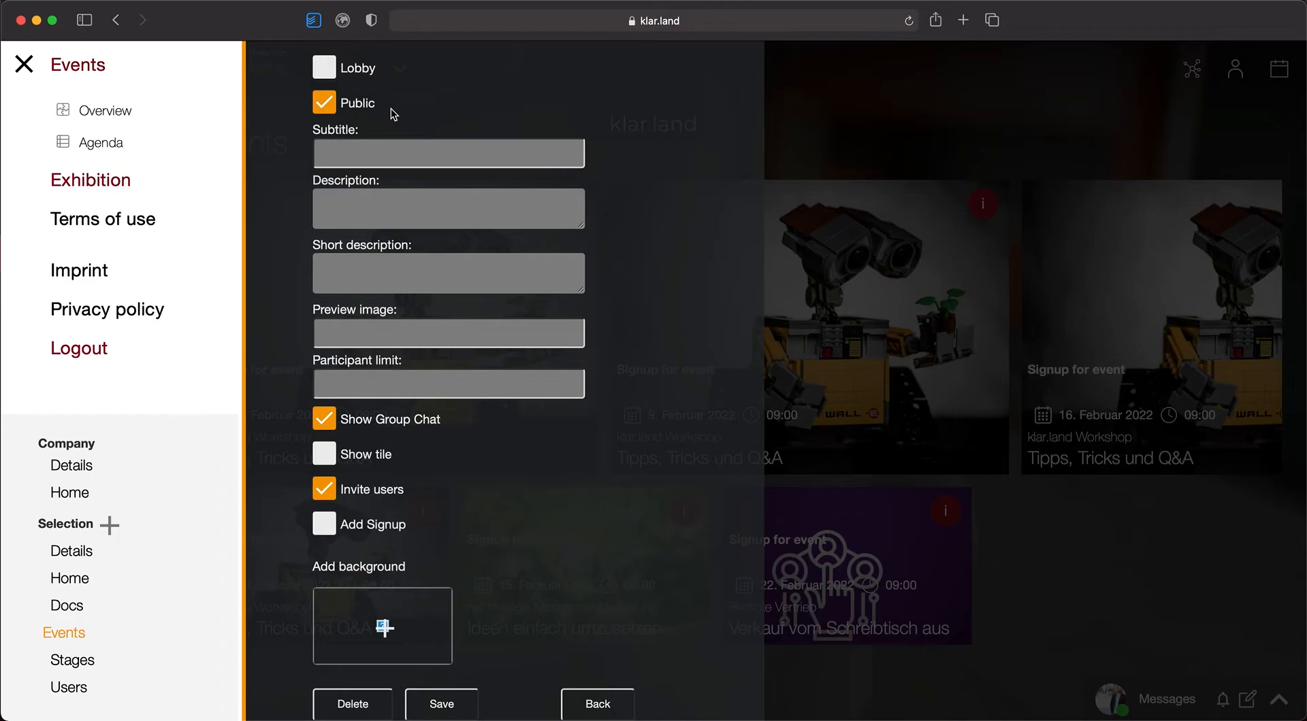
pyautogui.scroll(2, 390, 108)
pyautogui.scroll(2, 391, 108)
pyautogui.scroll(-2, 374, 175)
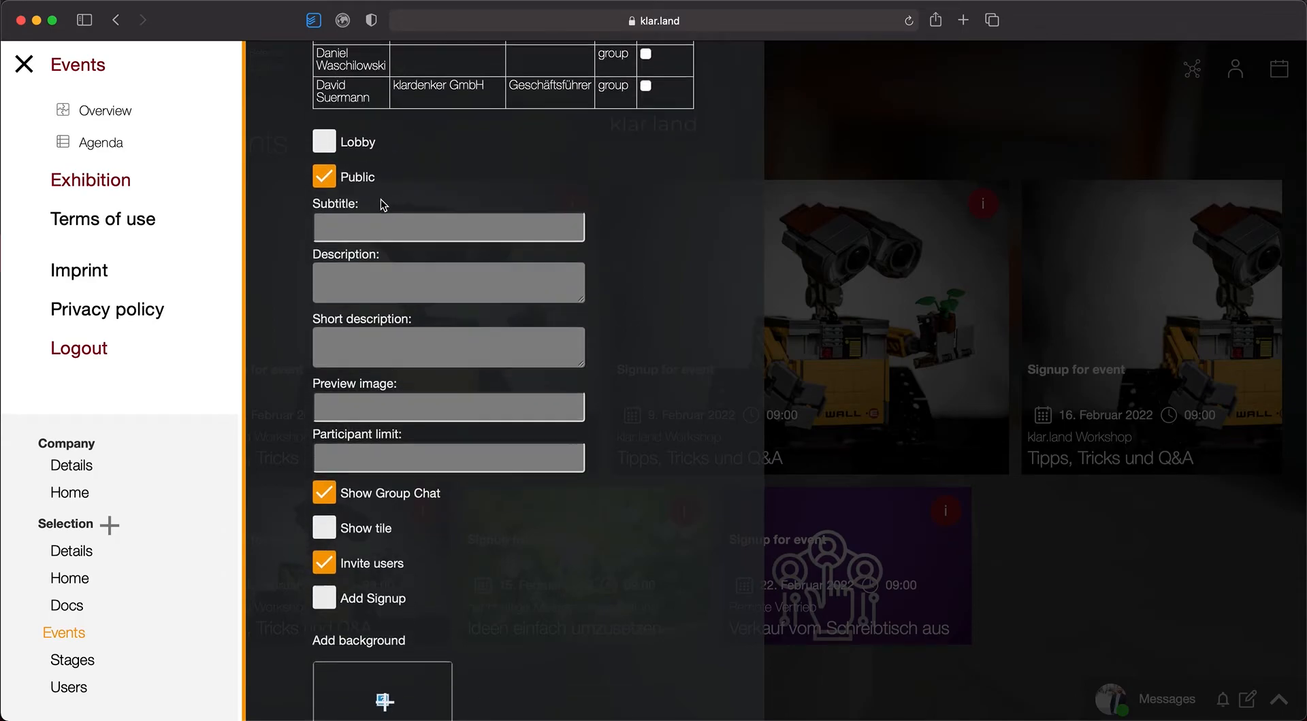
pyautogui.click(381, 201)
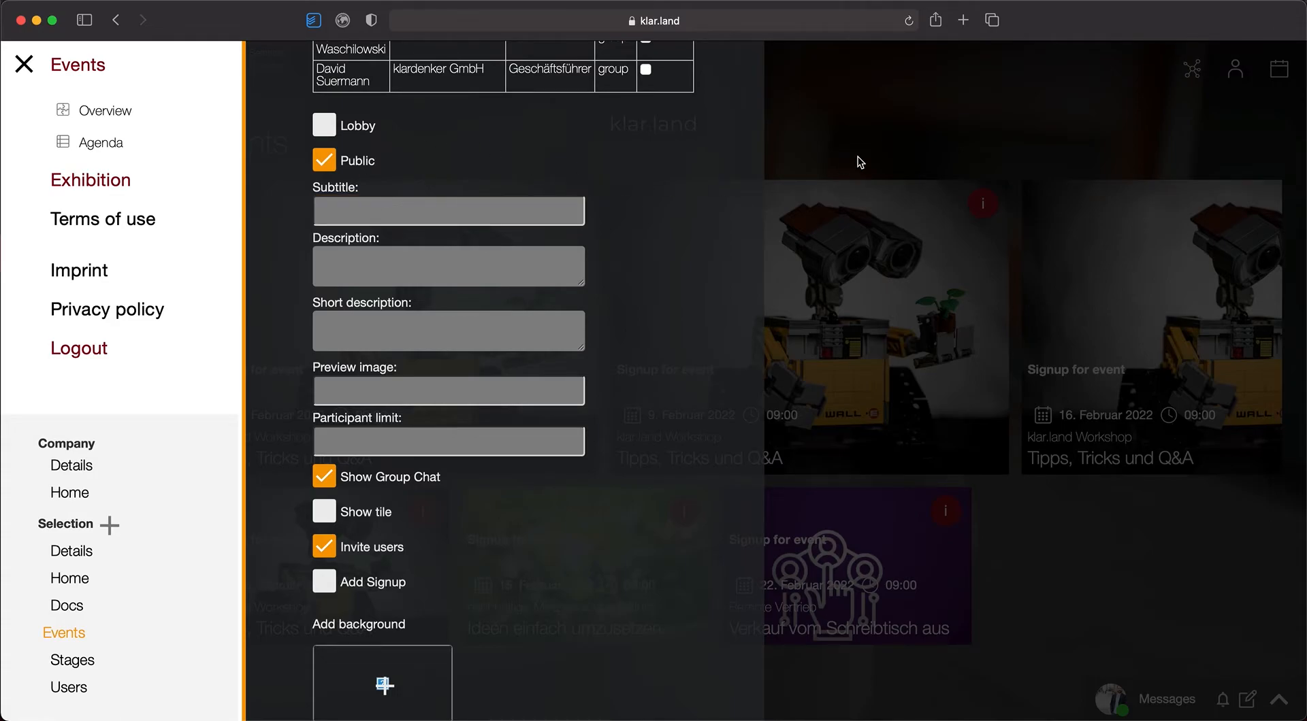
# Step: Turn the Public option back off and look over the participant table
pyautogui.click(385, 190)
pyautogui.click(329, 163)
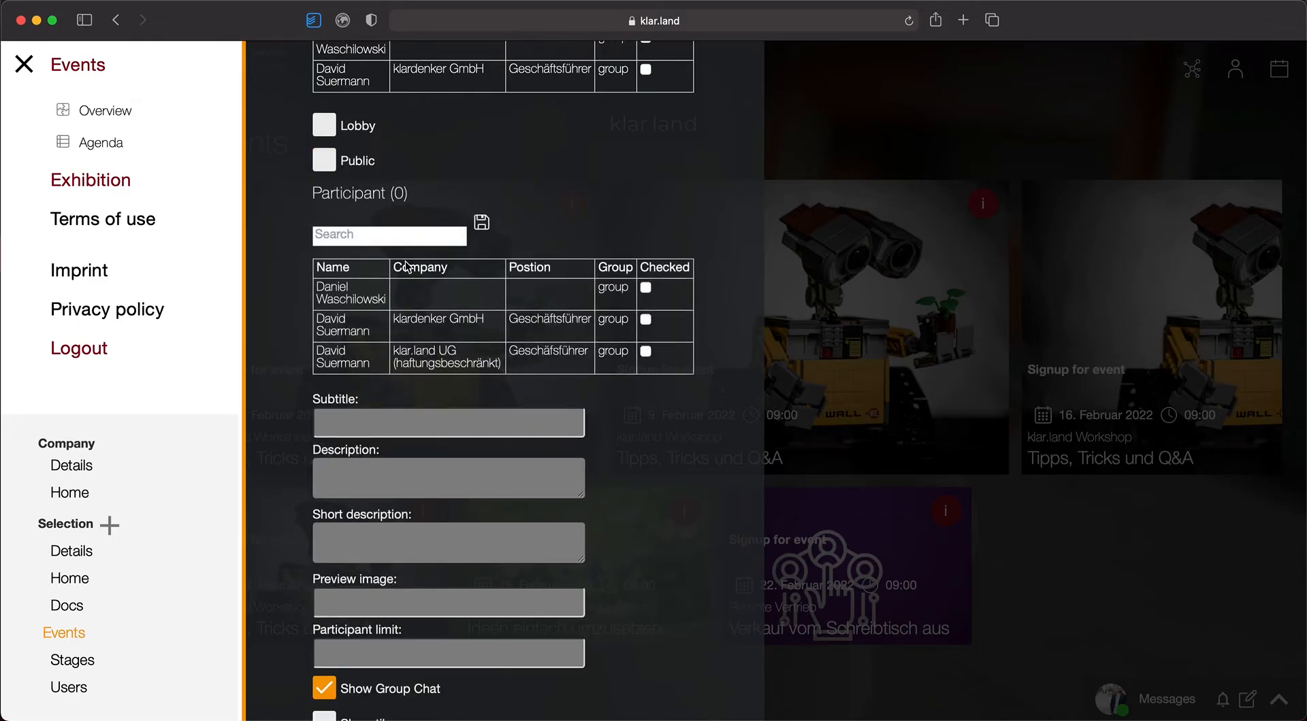
pyautogui.scroll(-3, 406, 266)
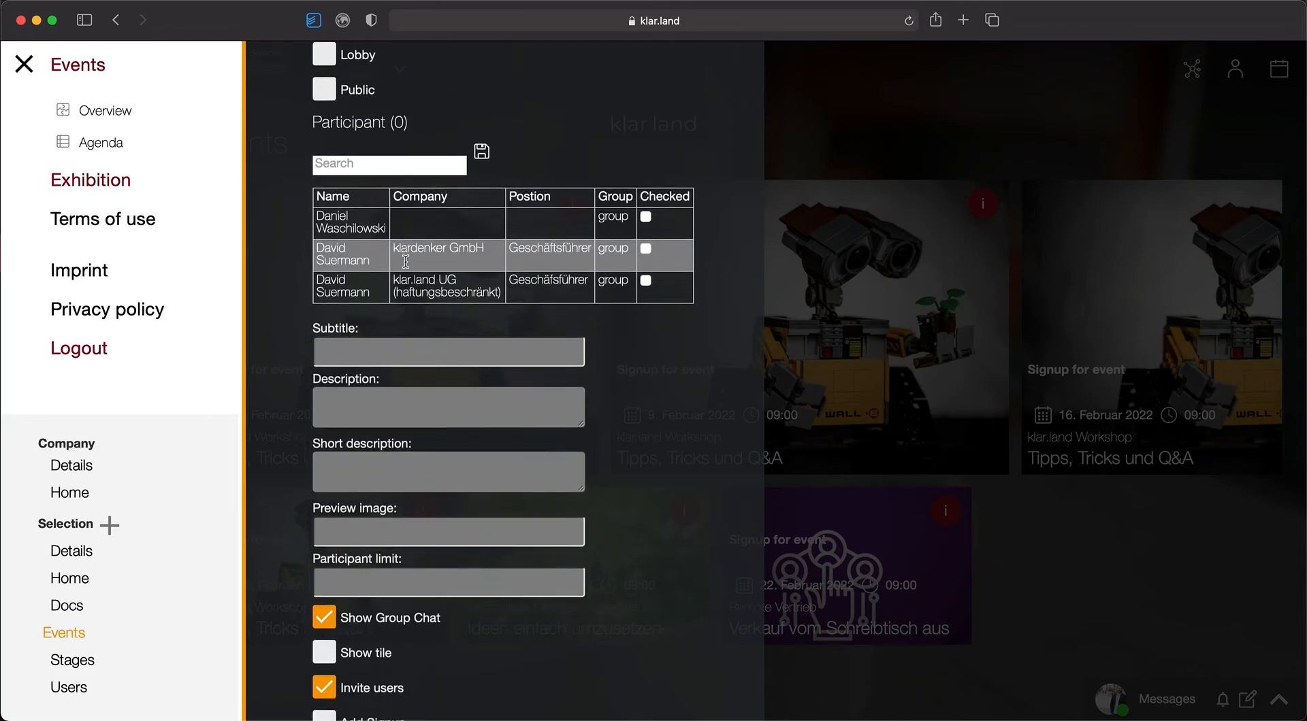
pyautogui.scroll(1, 405, 261)
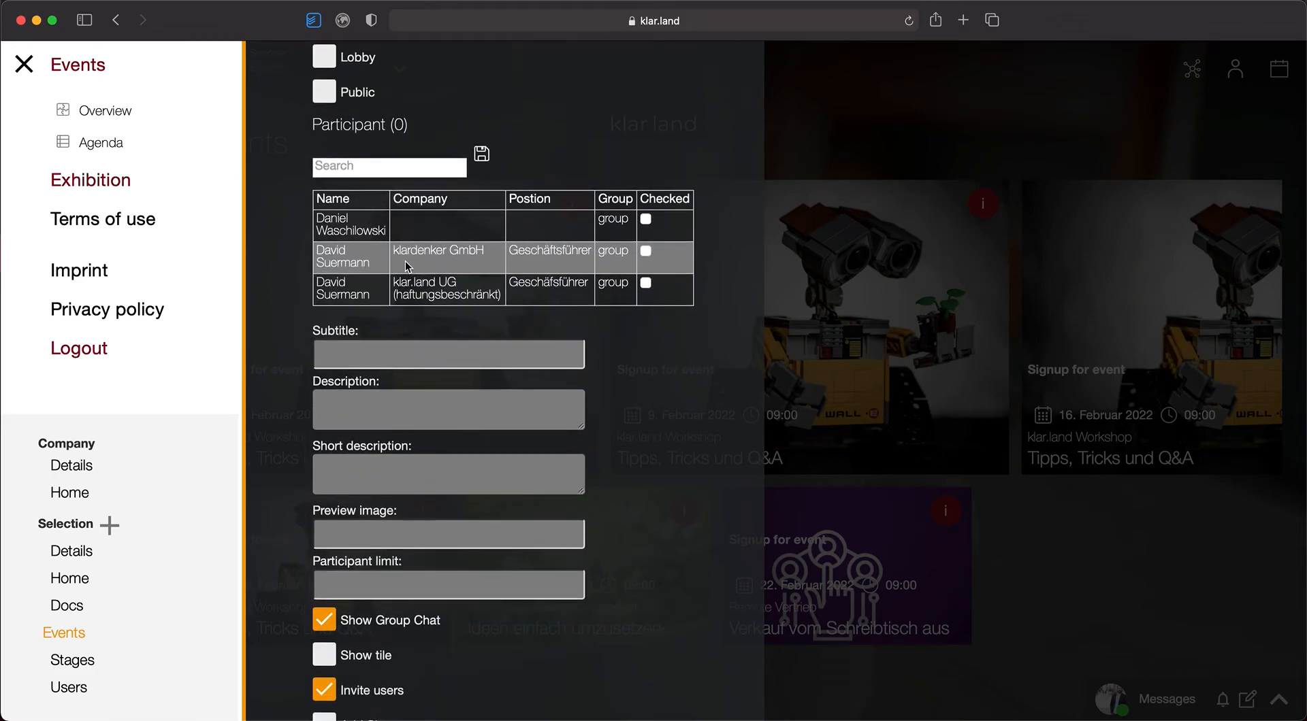
# Step: Make the Demo event public again and look over its remaining fields
pyautogui.click(326, 96)
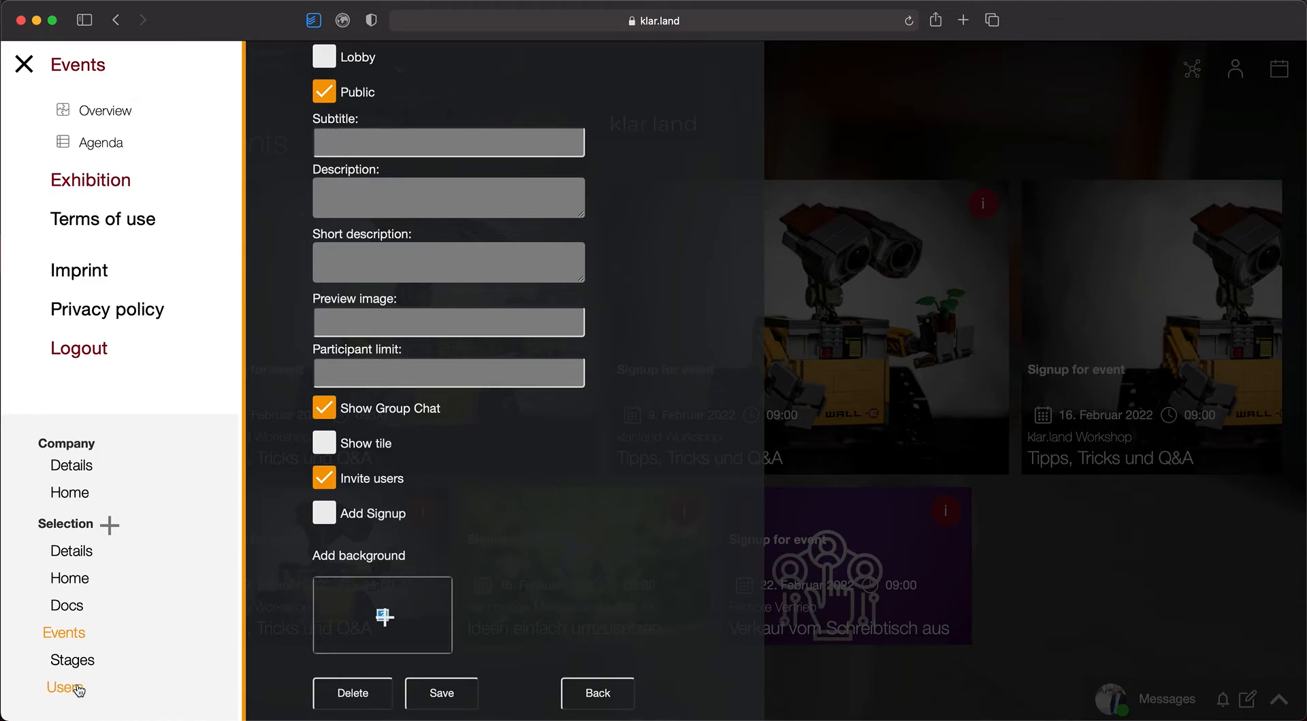
pyautogui.click(484, 371)
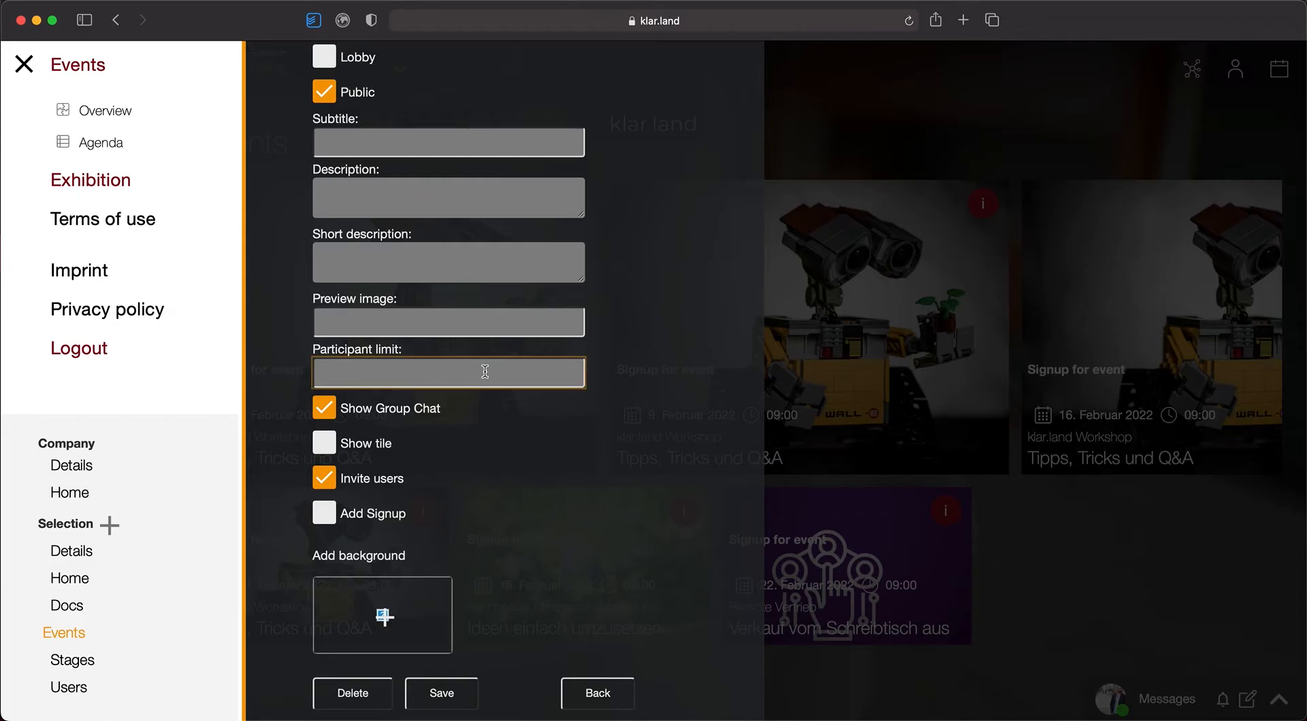
pyautogui.click(379, 130)
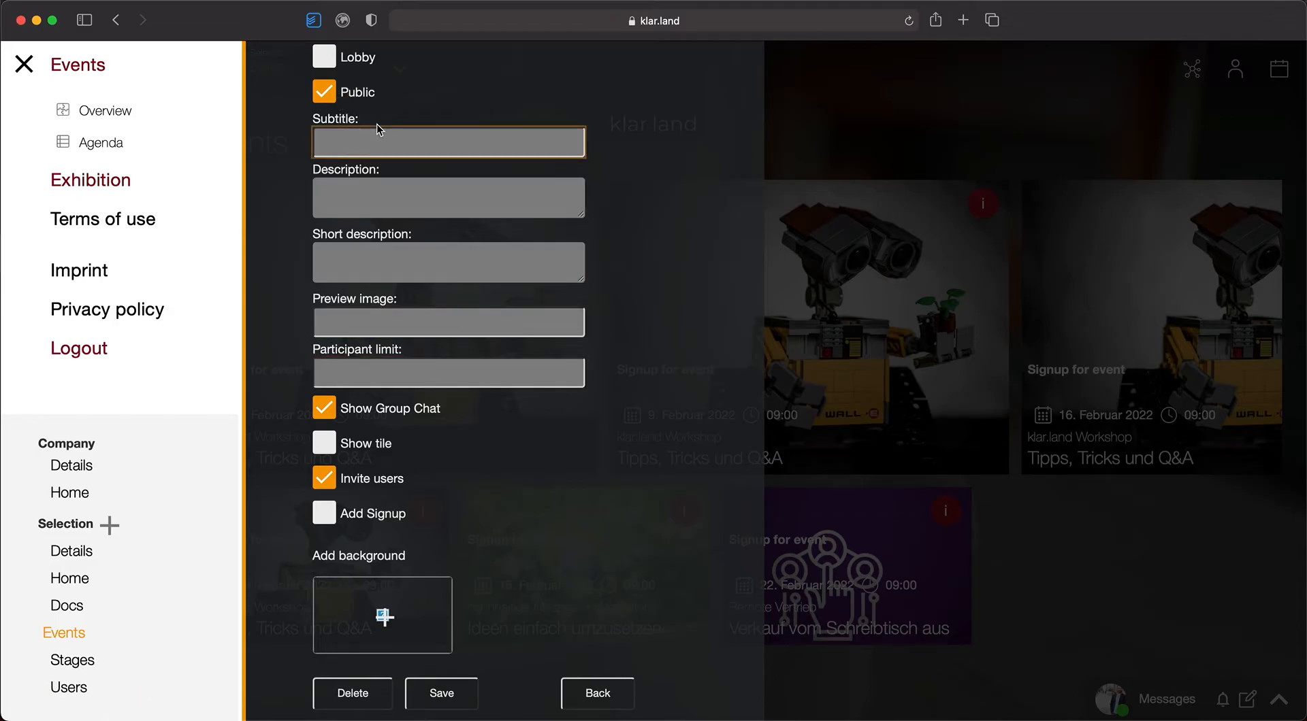
pyautogui.click(321, 96)
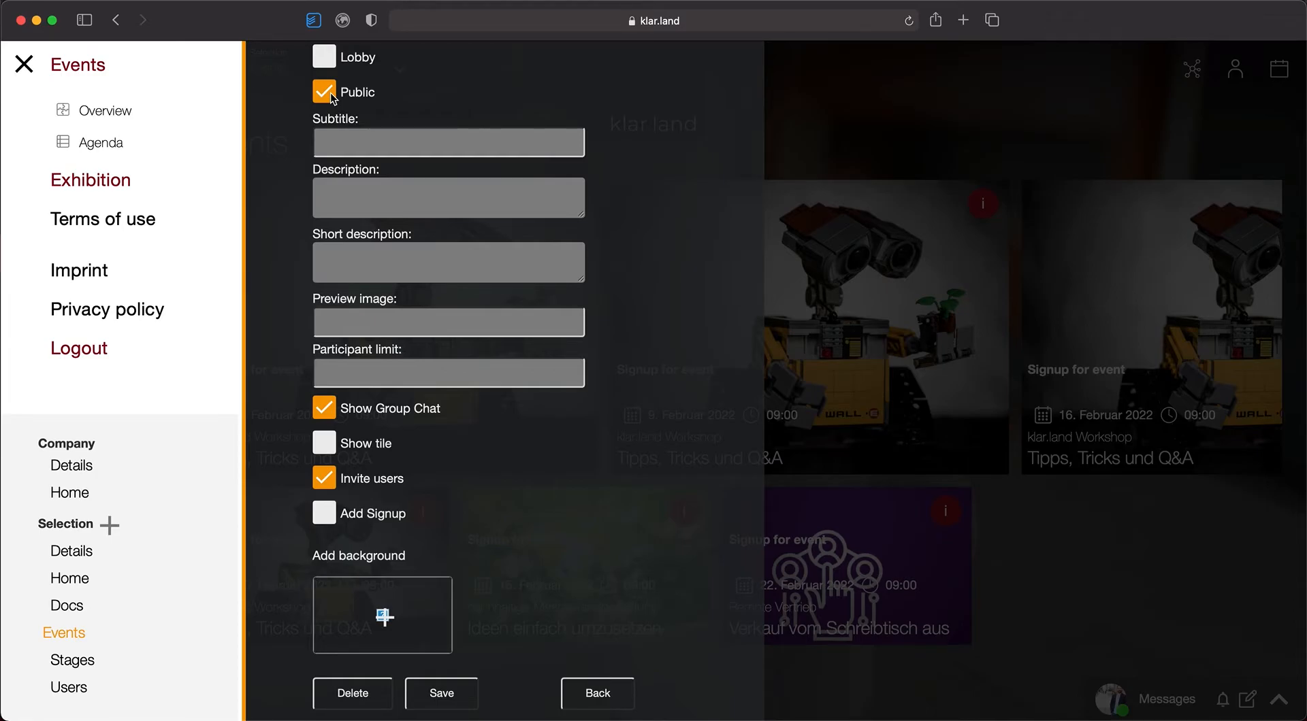
# Step: Turn off the Invite users and Public options for the Demo event
pyautogui.click(327, 480)
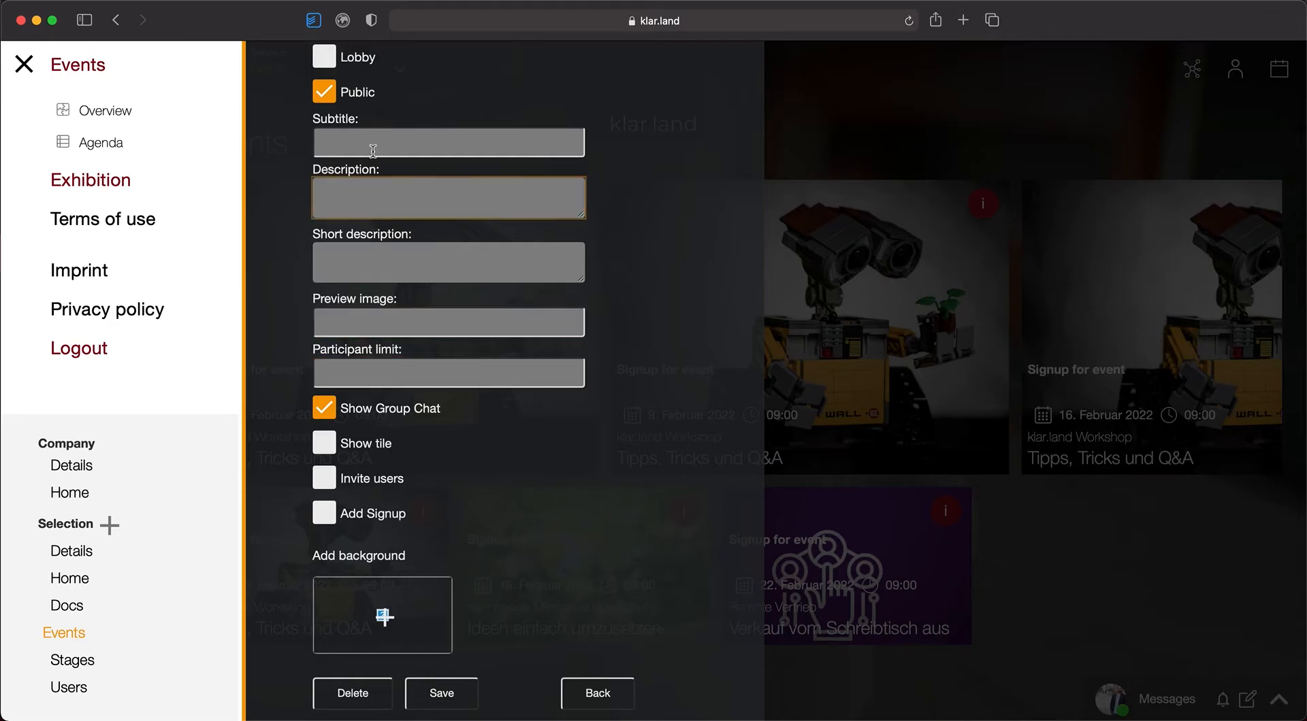
pyautogui.click(332, 100)
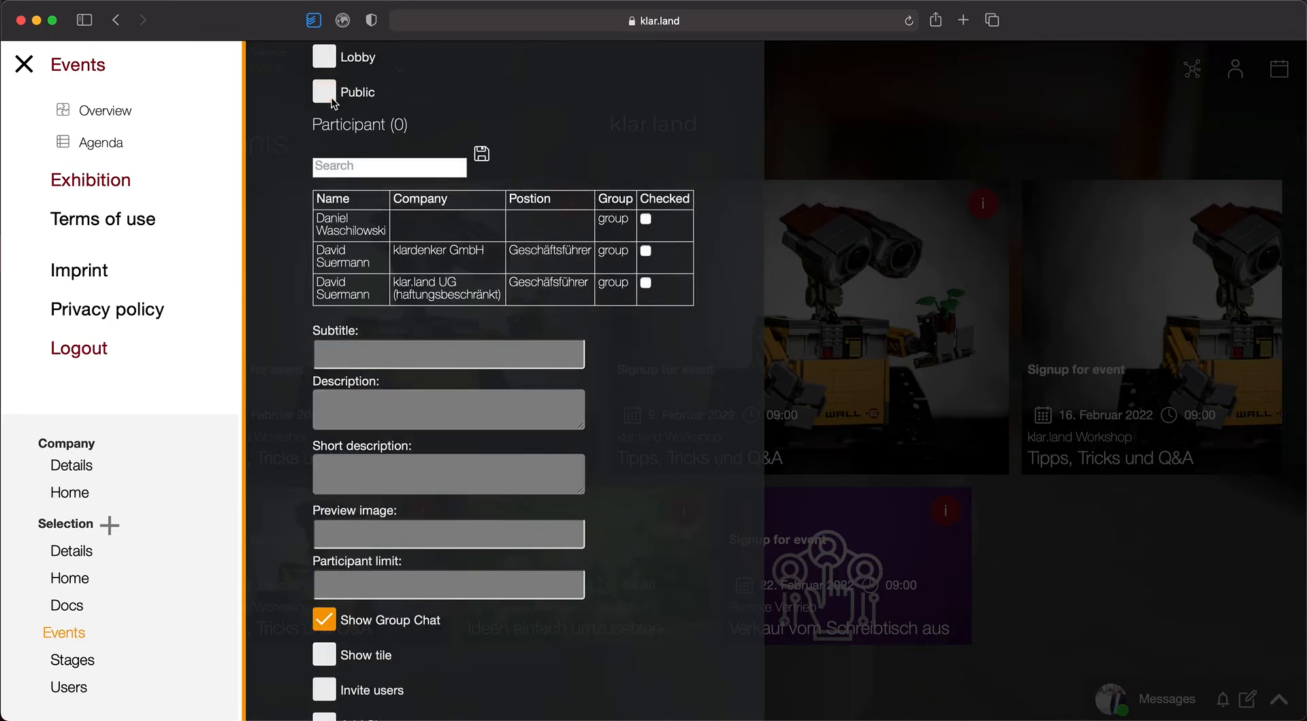
pyautogui.click(347, 164)
pyautogui.scroll(-2, 347, 161)
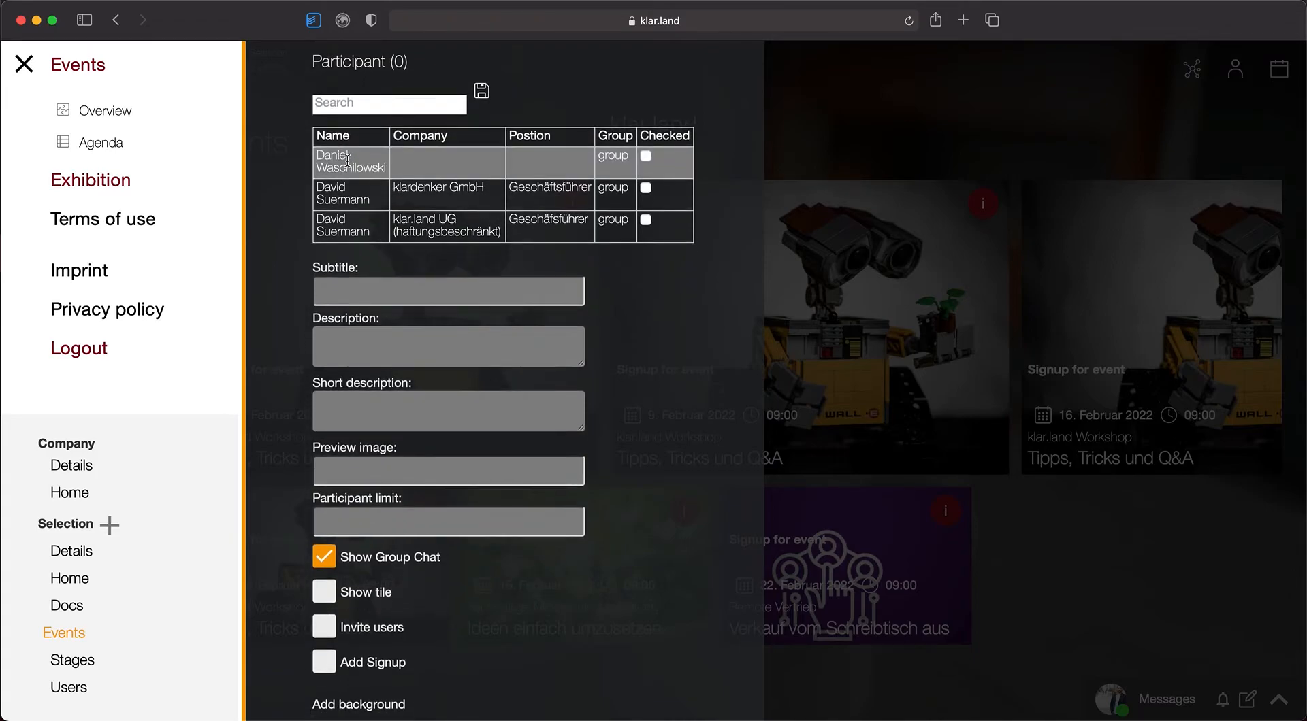
pyautogui.scroll(1, 333, 125)
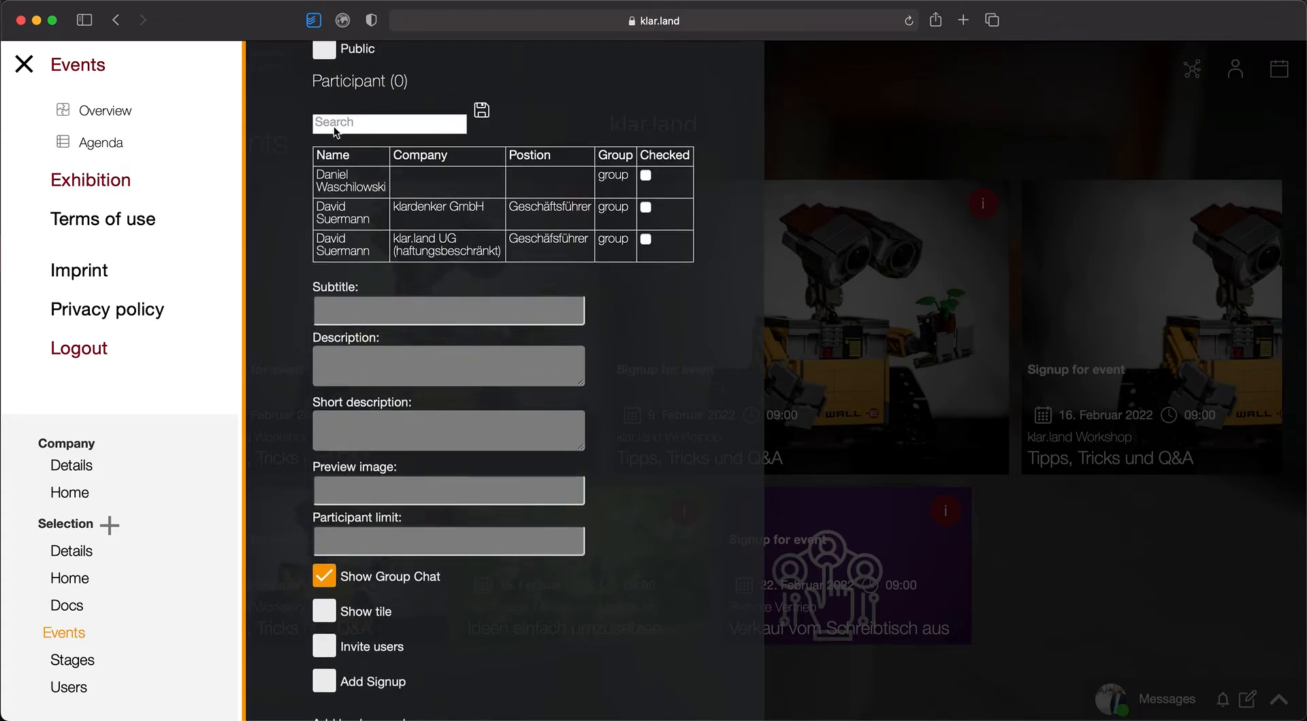
# Step: Turn on the Add Signup option for the Demo event and check the form's fields
pyautogui.scroll(-5, 336, 131)
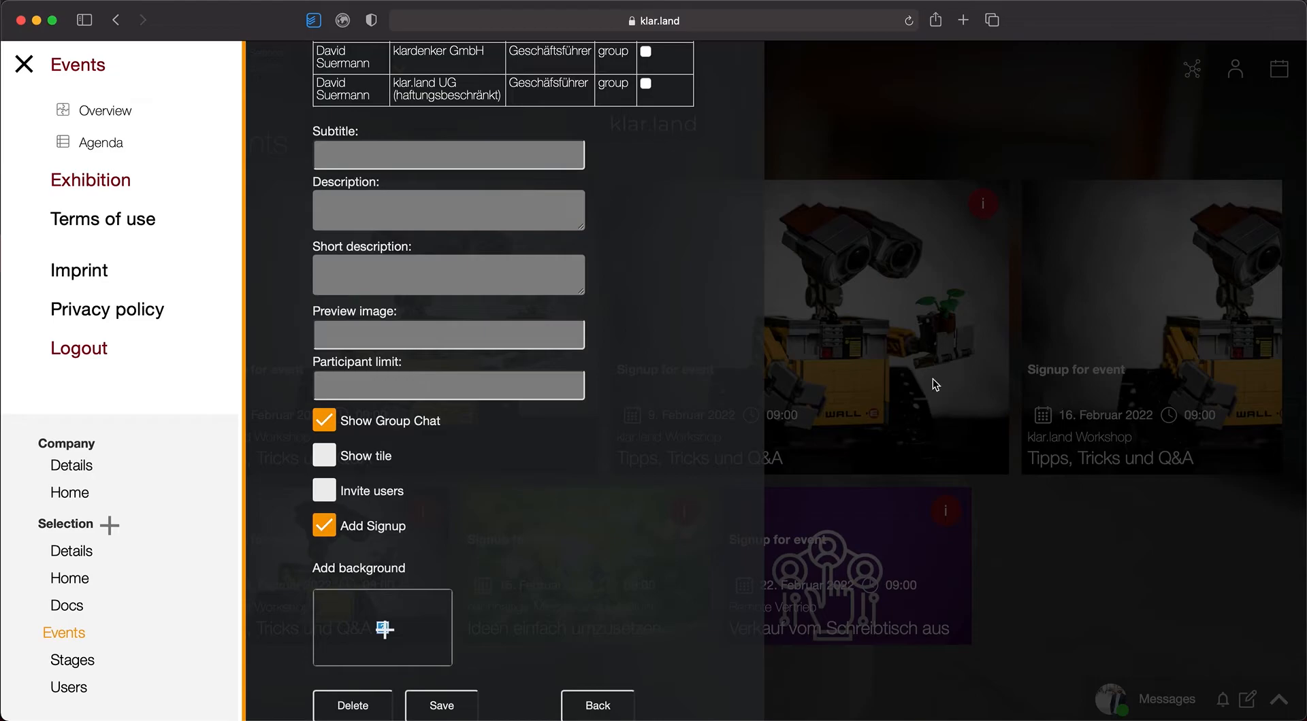
pyautogui.scroll(5, 508, 189)
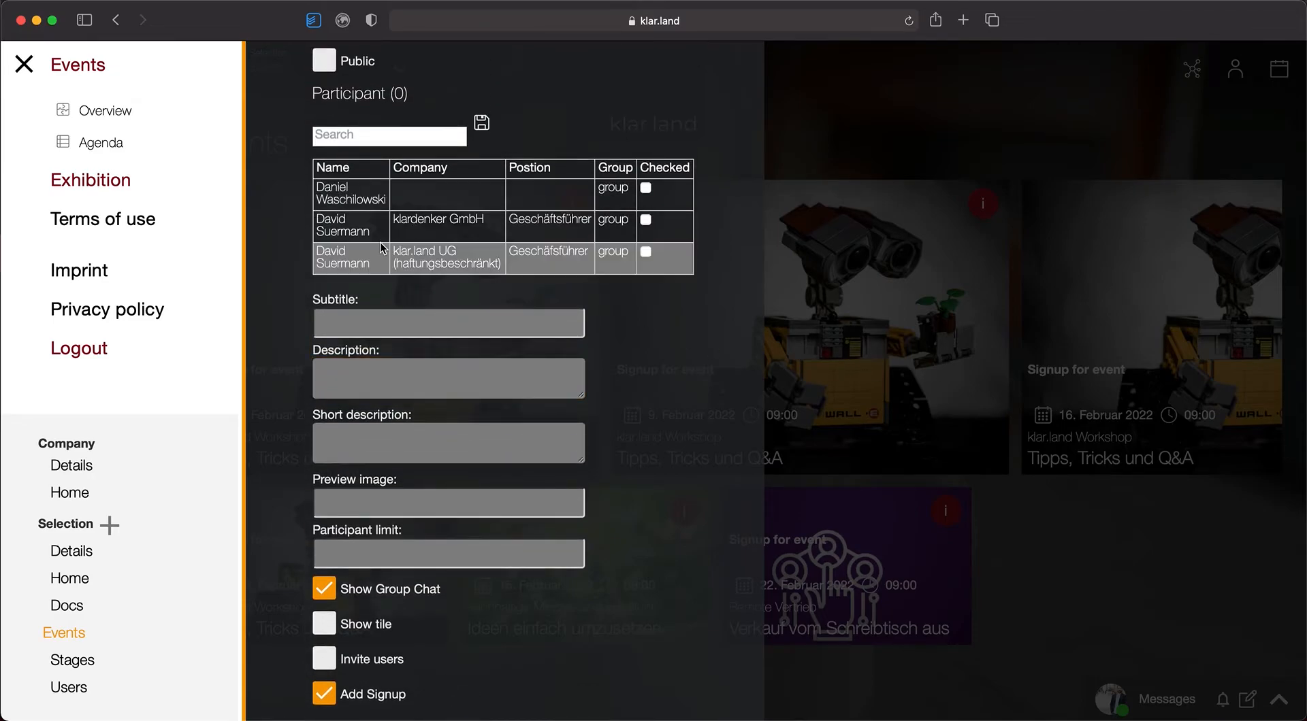
pyautogui.scroll(3, 381, 242)
pyautogui.scroll(-5, 379, 204)
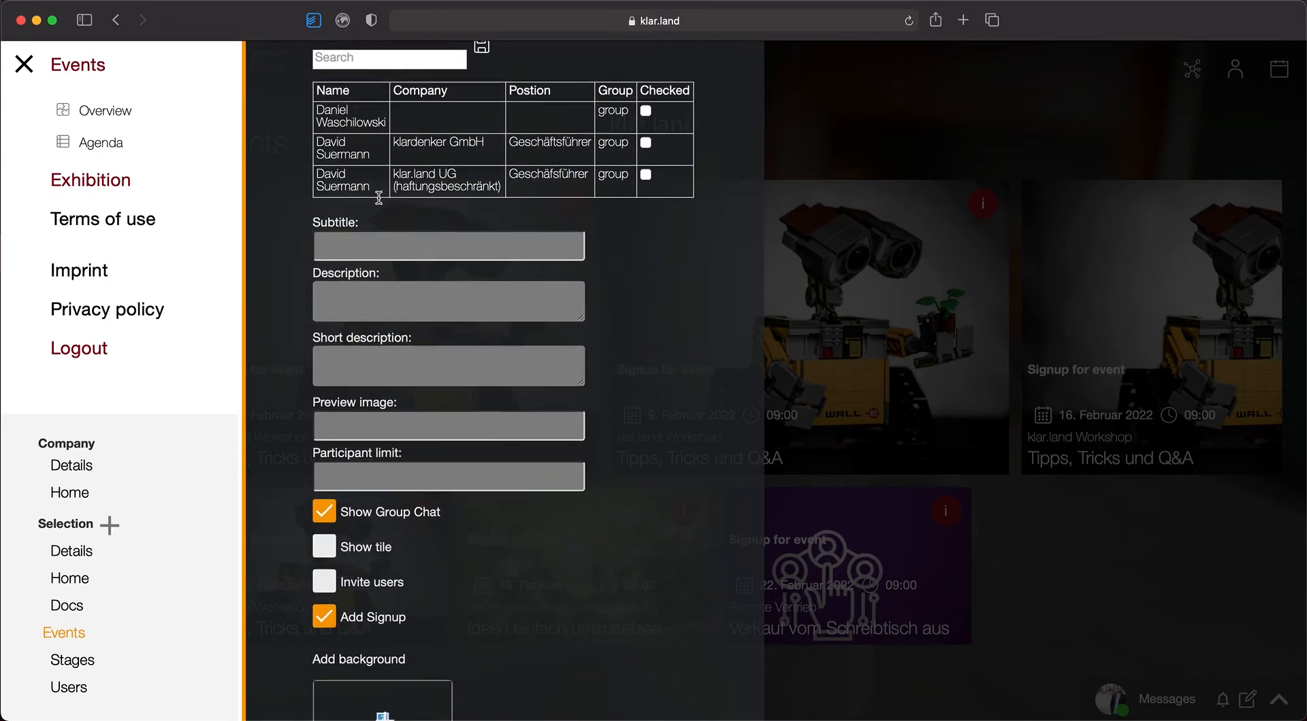
pyautogui.click(357, 245)
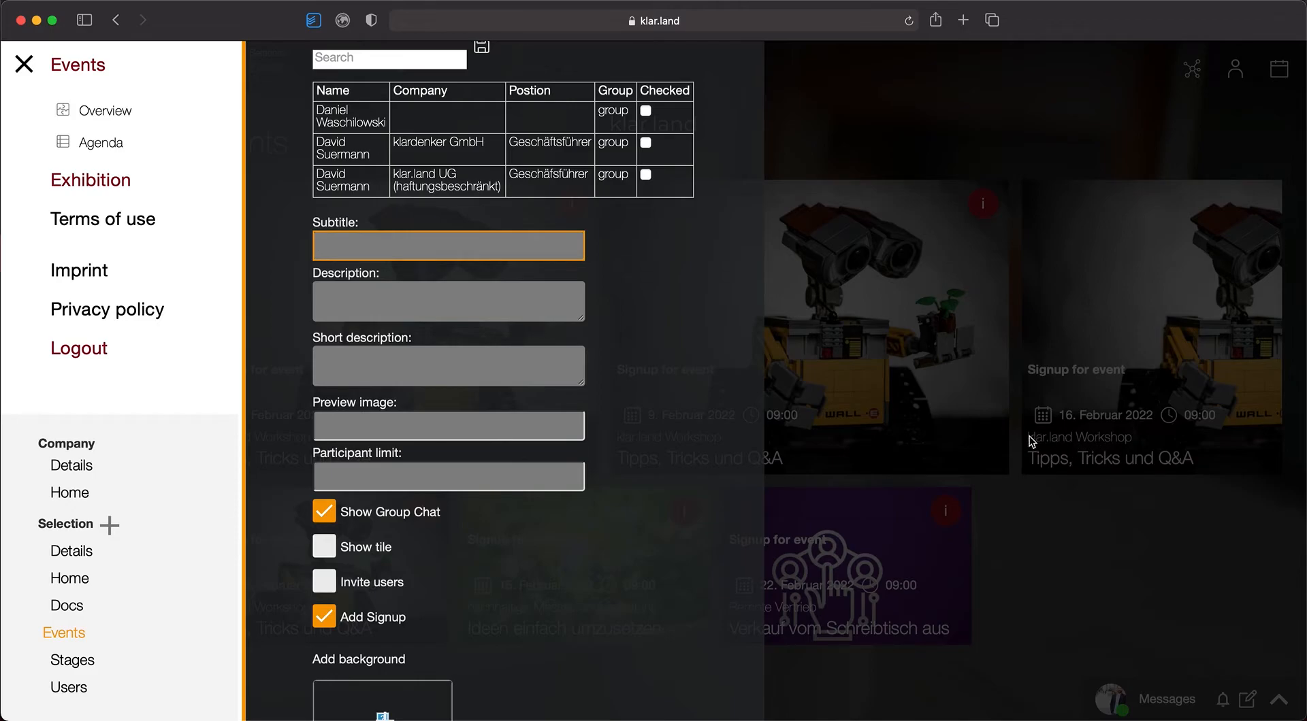
pyautogui.scroll(10, 460, 467)
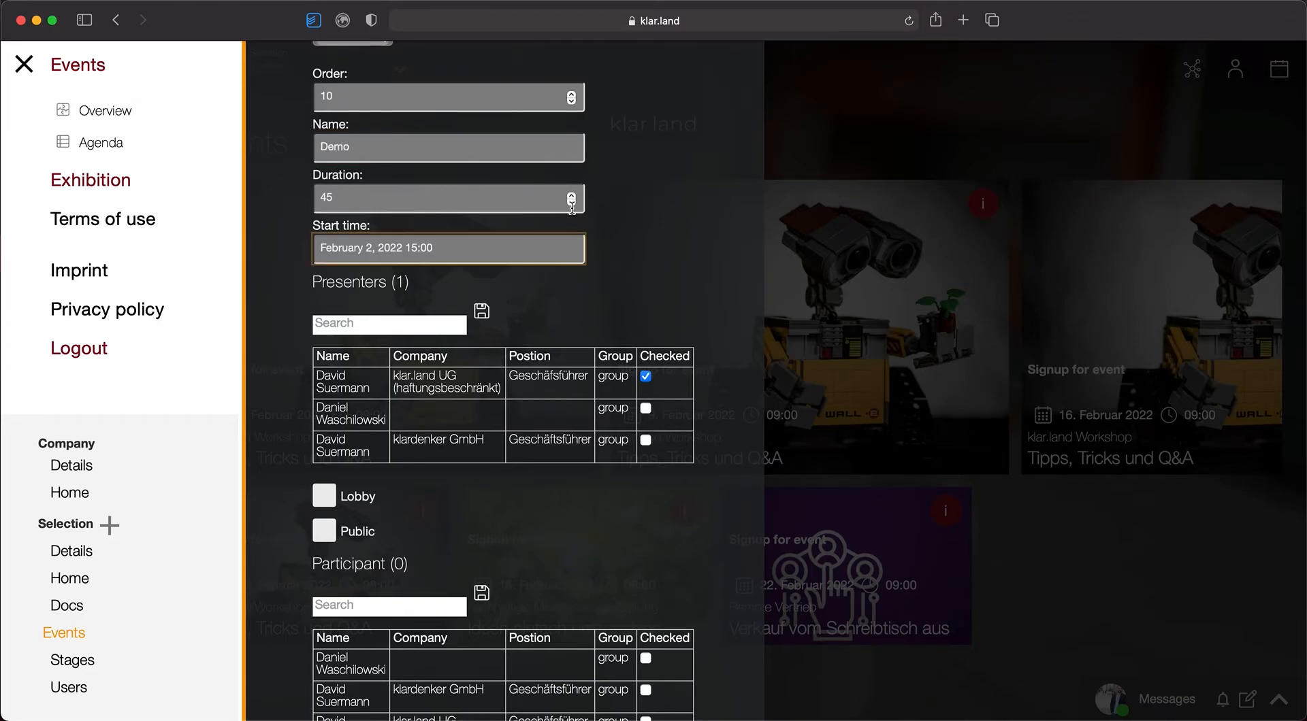
# Step: Enter "Demo Subtitle" as the subtitle of the Demo event
pyautogui.click(358, 146)
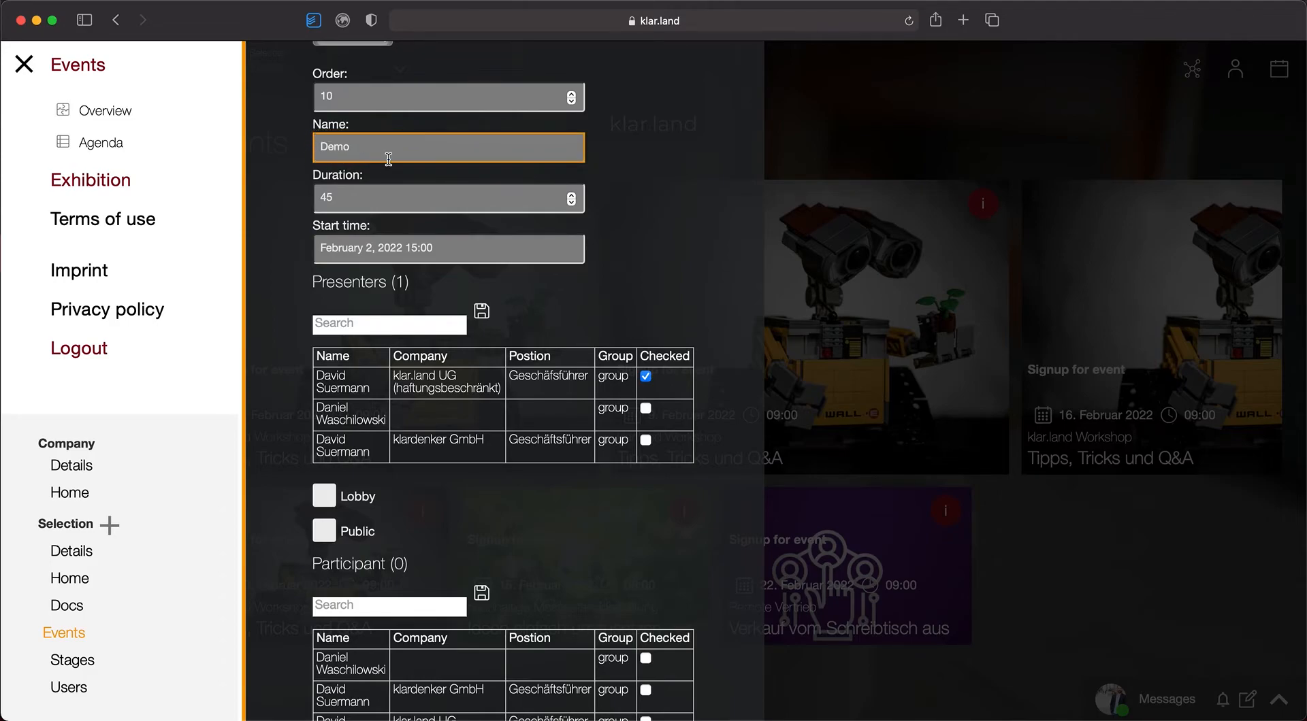
pyautogui.scroll(-10, 388, 156)
pyautogui.click(356, 296)
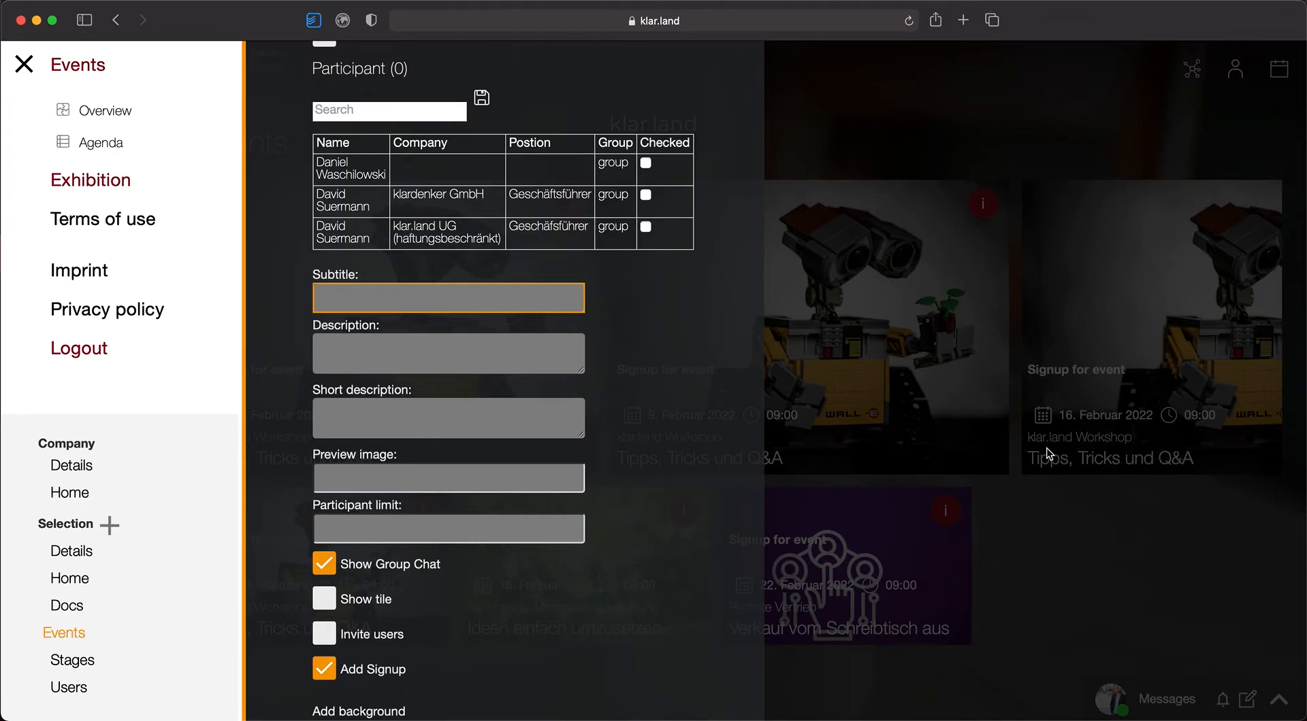
pyautogui.click(554, 516)
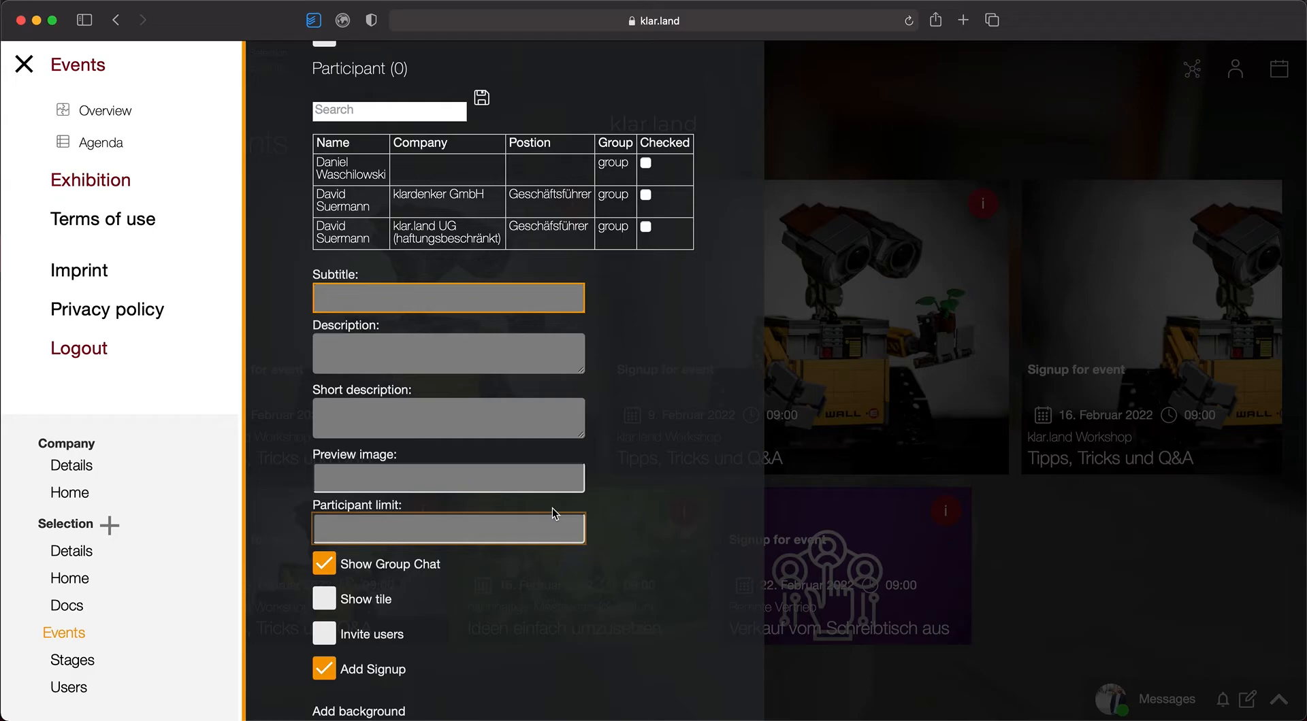
pyautogui.write('Demo Subtitle')
# Step: Enter "Short description" as the event's short description and "Blabla" as its description
pyautogui.click(443, 351)
pyautogui.scroll(-2, 436, 349)
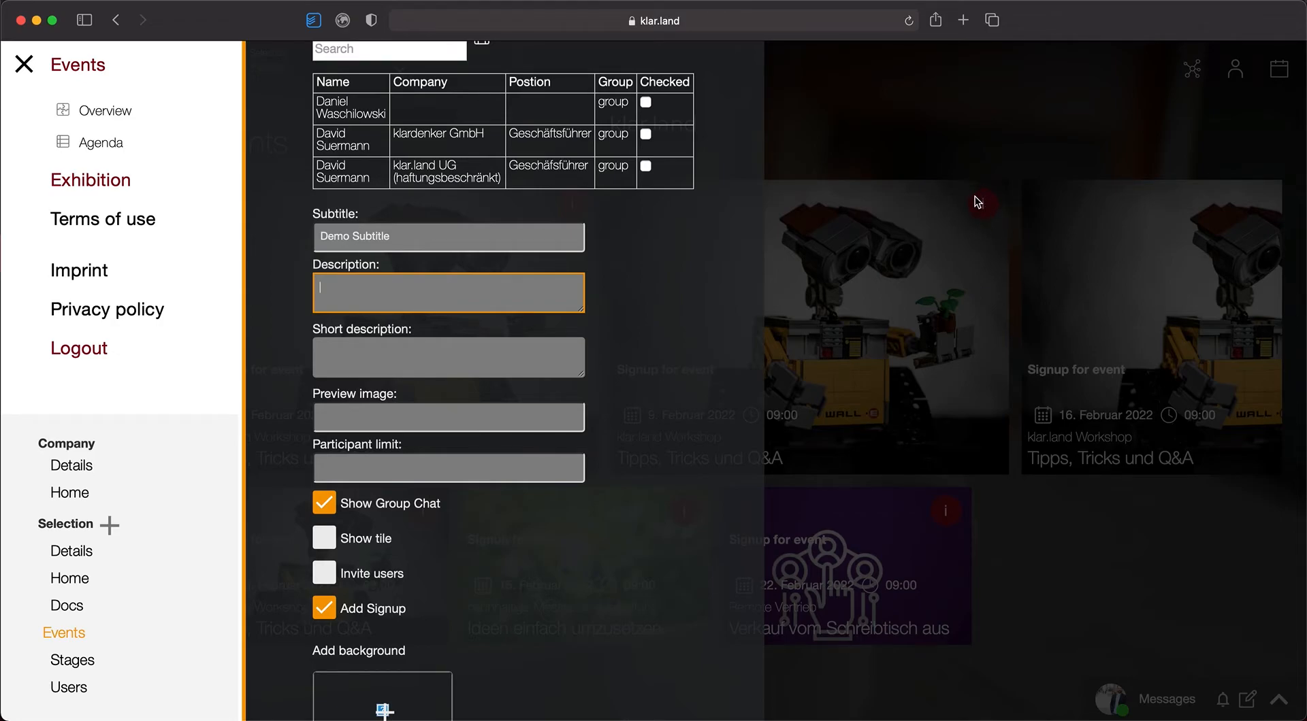
pyautogui.click(416, 356)
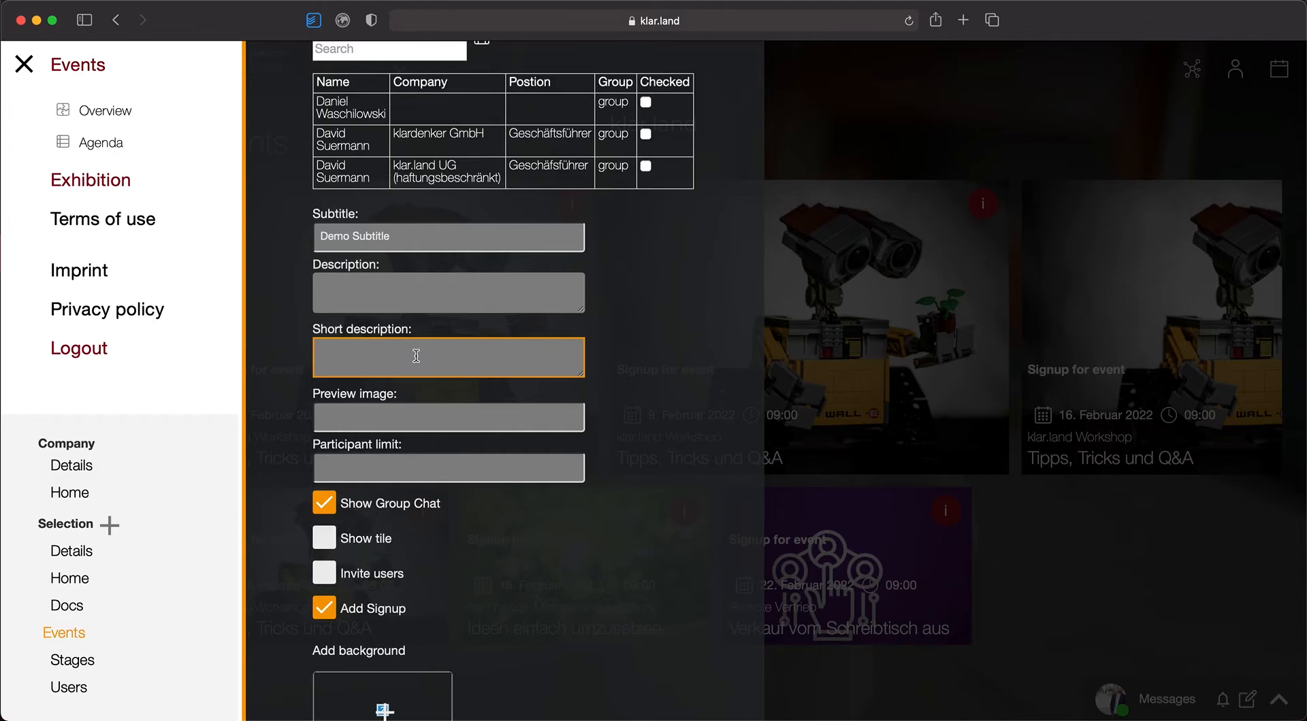
pyautogui.write('Short description')
pyautogui.click(423, 296)
pyautogui.write('Blab')
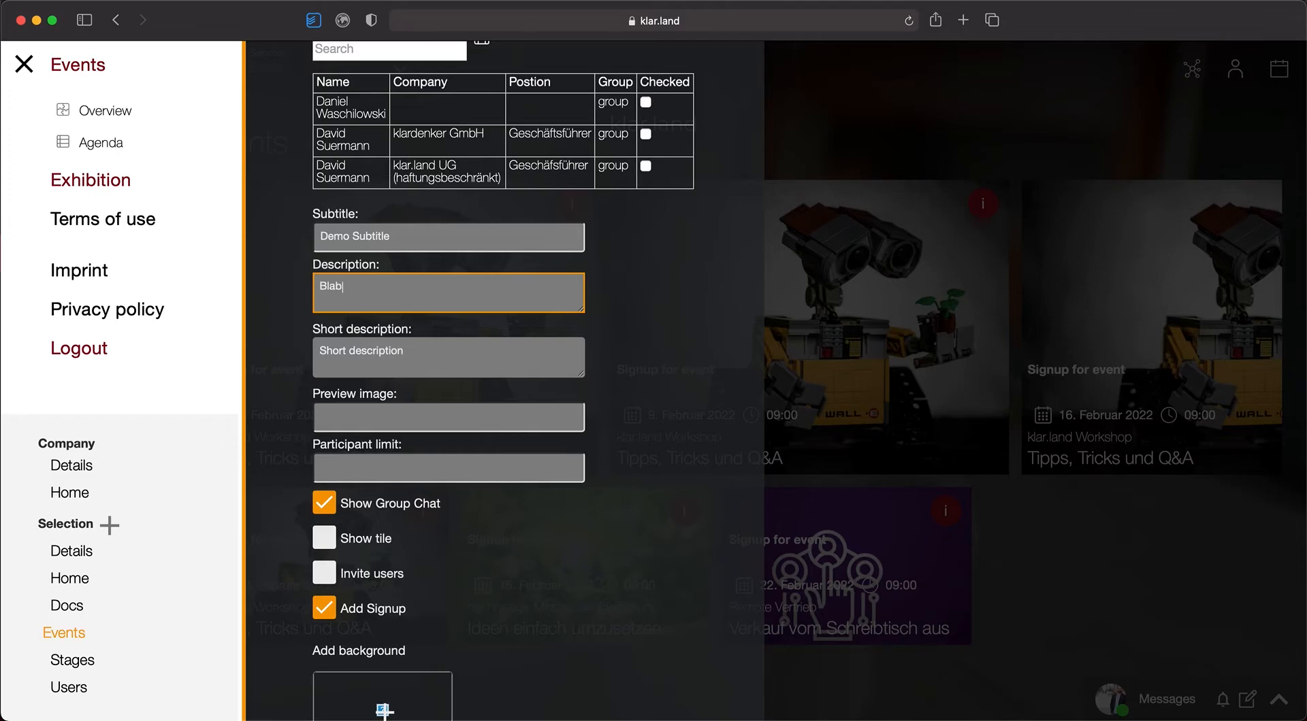
pyautogui.write('la')
pyautogui.click(423, 359)
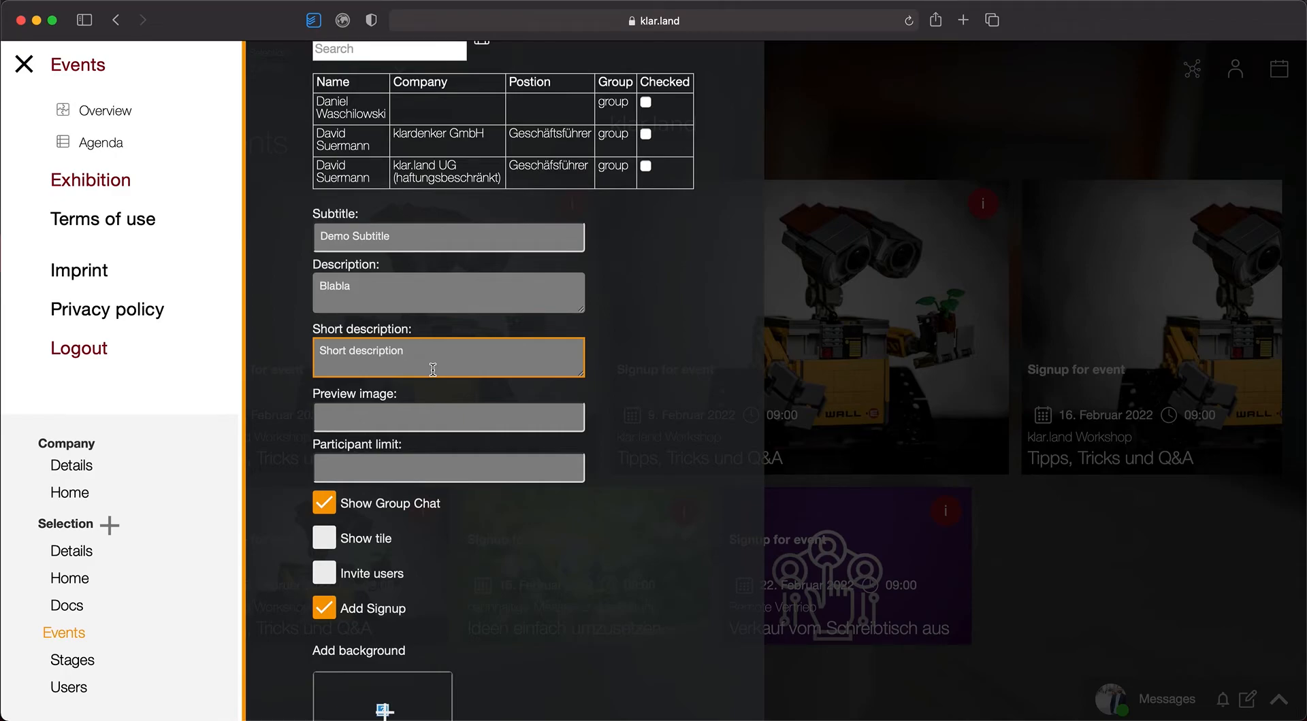
pyautogui.click(369, 287)
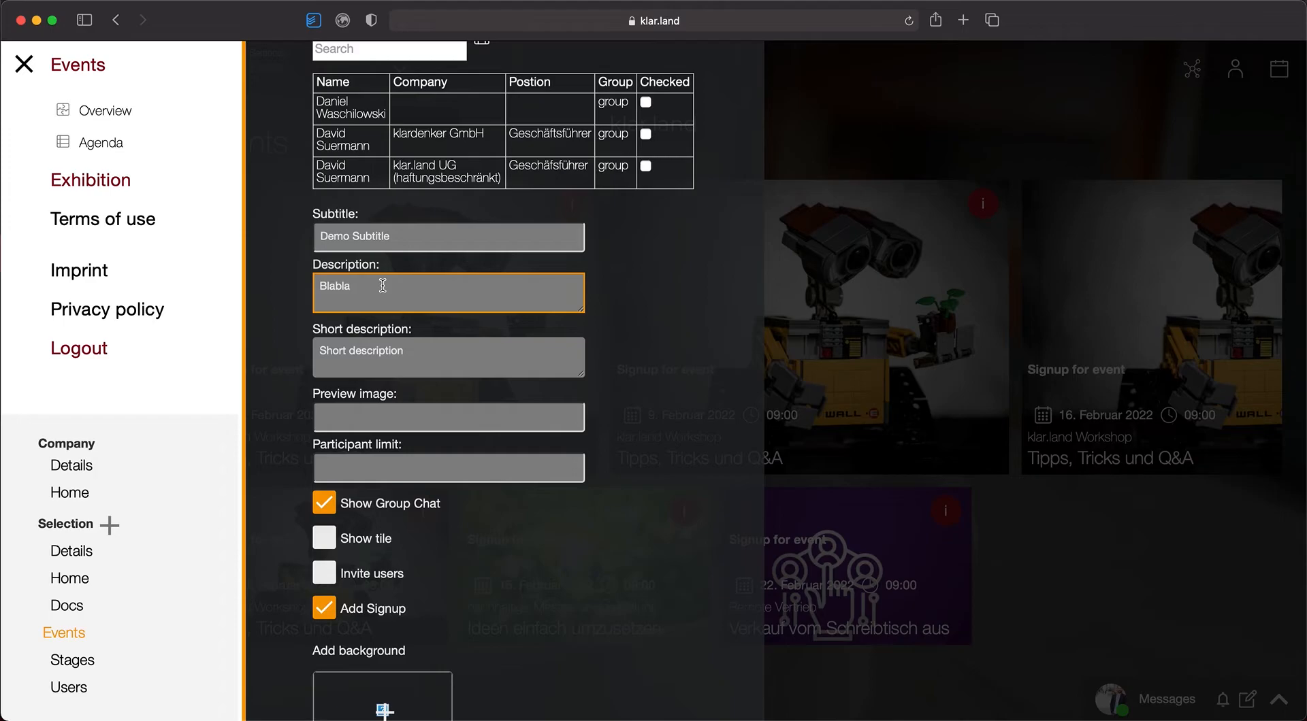
# Step: Open the klar.land site in a new browser tab to look for a preview image
pyautogui.scroll(-3, 412, 321)
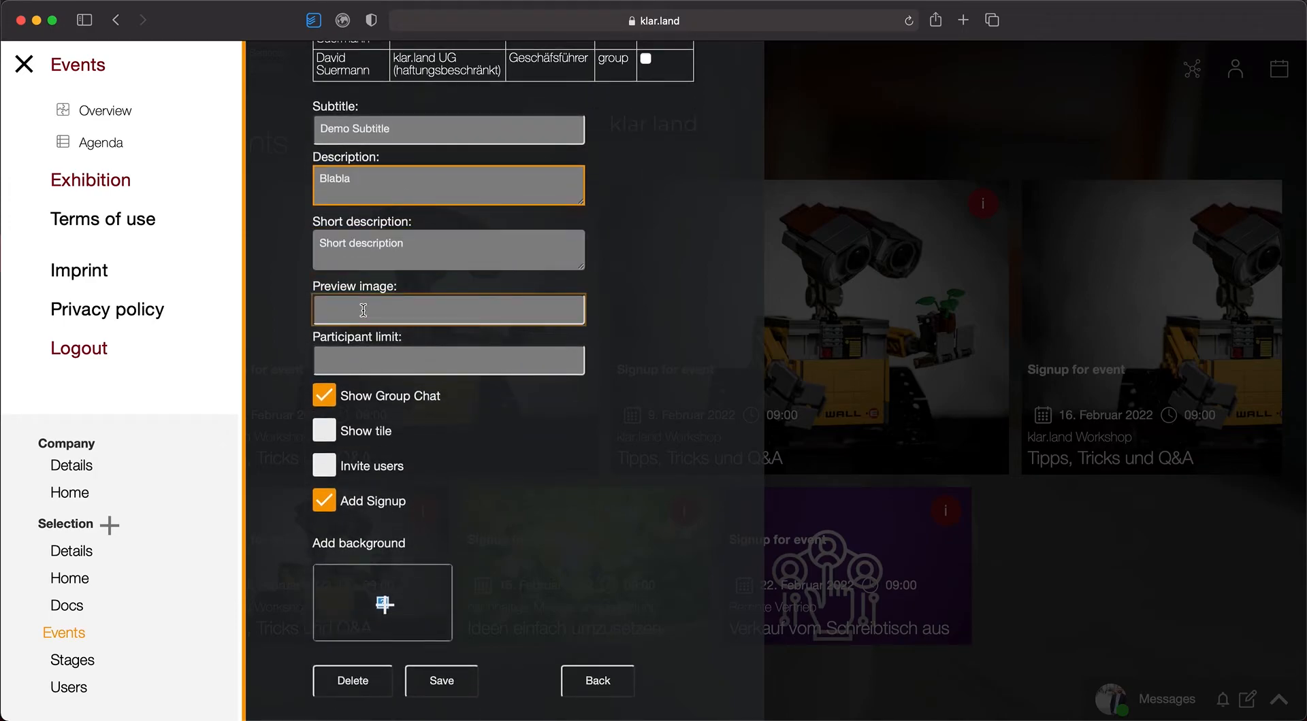
pyautogui.click(364, 310)
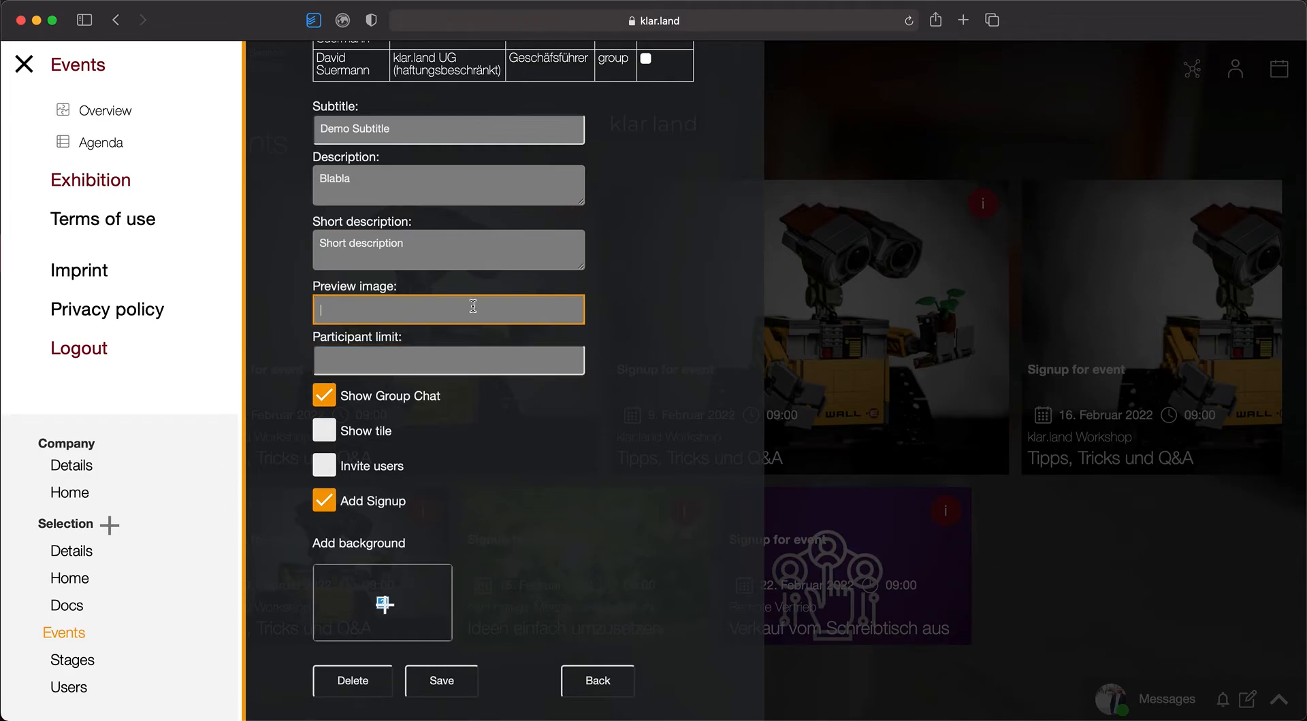
pyautogui.press('super+t')
pyautogui.write('klar.land')
pyautogui.press('Return')
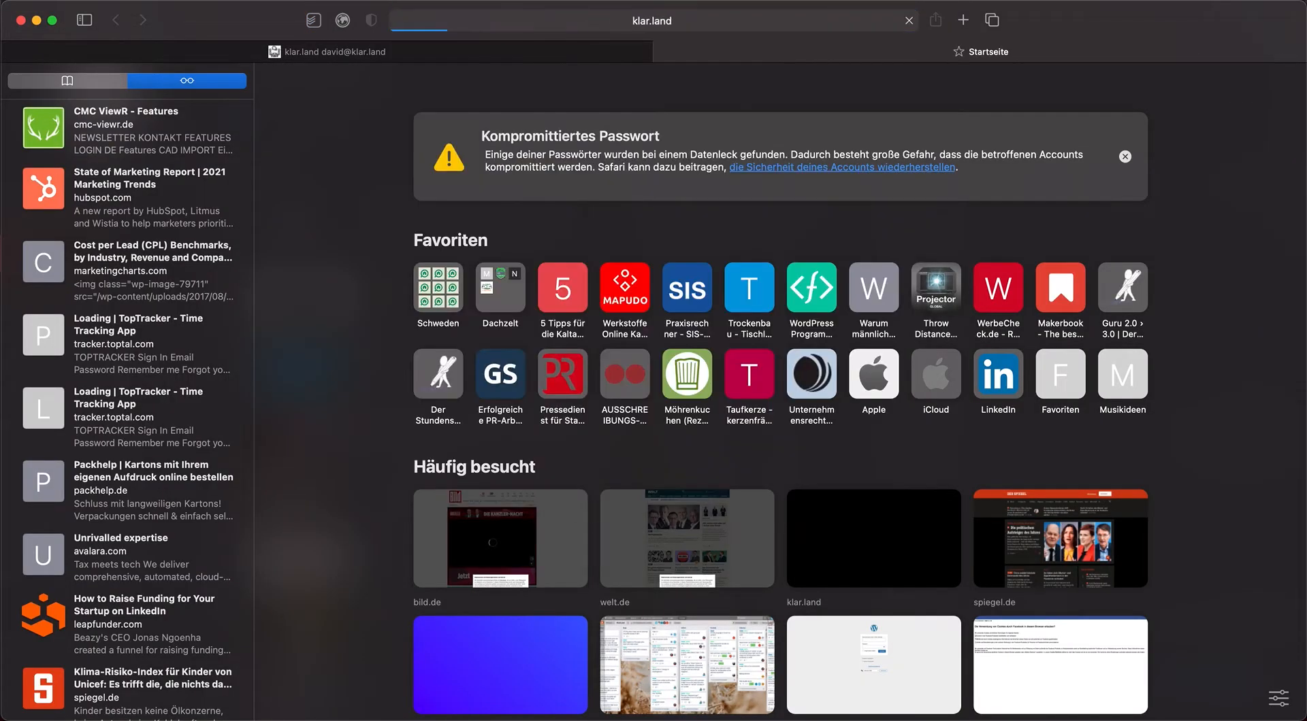
# Step: Search the web for "klarland" in the new browser tab
pyautogui.click(691, 25)
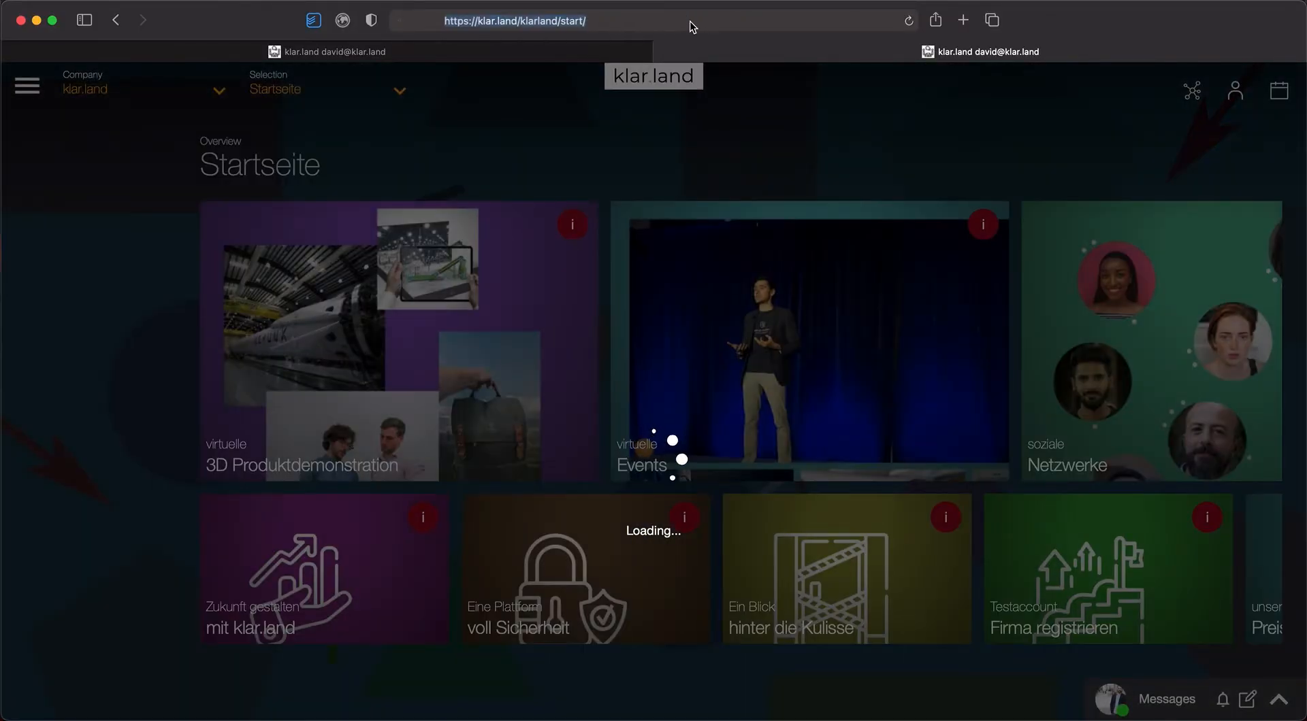
pyautogui.click(690, 23)
pyautogui.write('klarl')
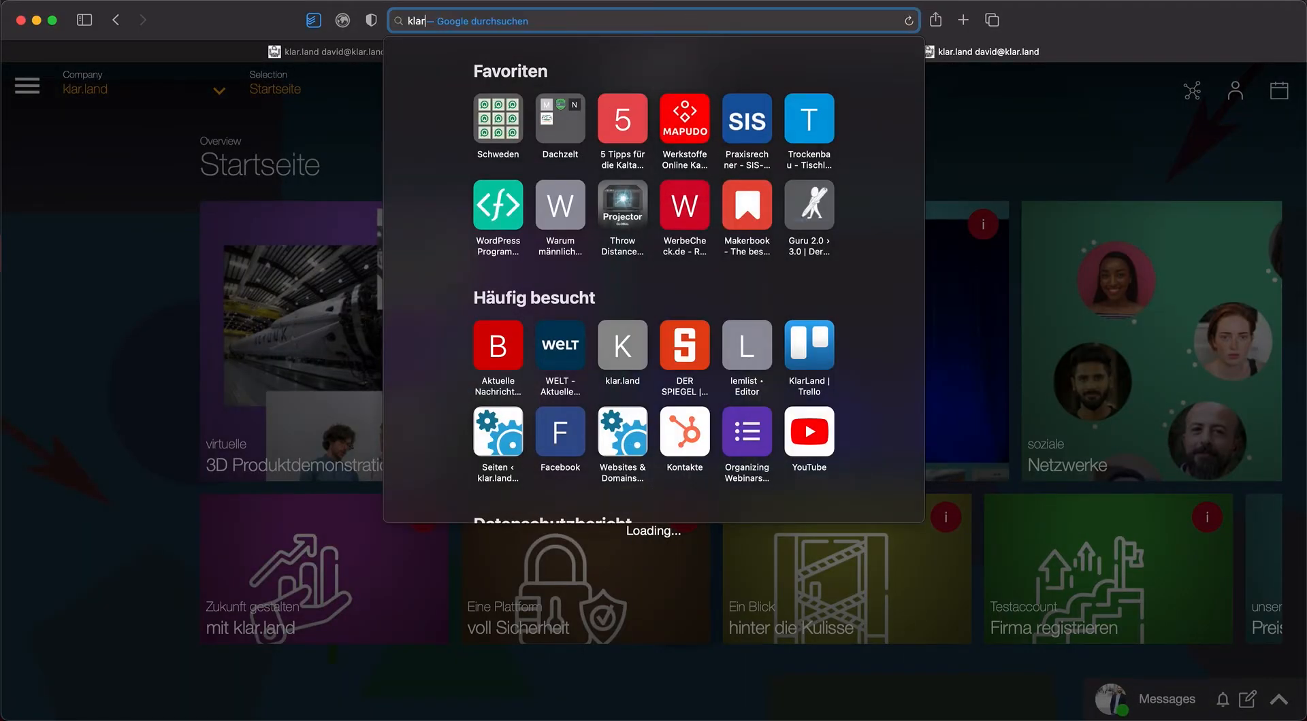
pyautogui.press('Right')
pyautogui.press('BackSpace')
pyautogui.press('BackSpace')
pyautogui.press('BackSpace')
pyautogui.press('BackSpace')
pyautogui.press('BackSpace')
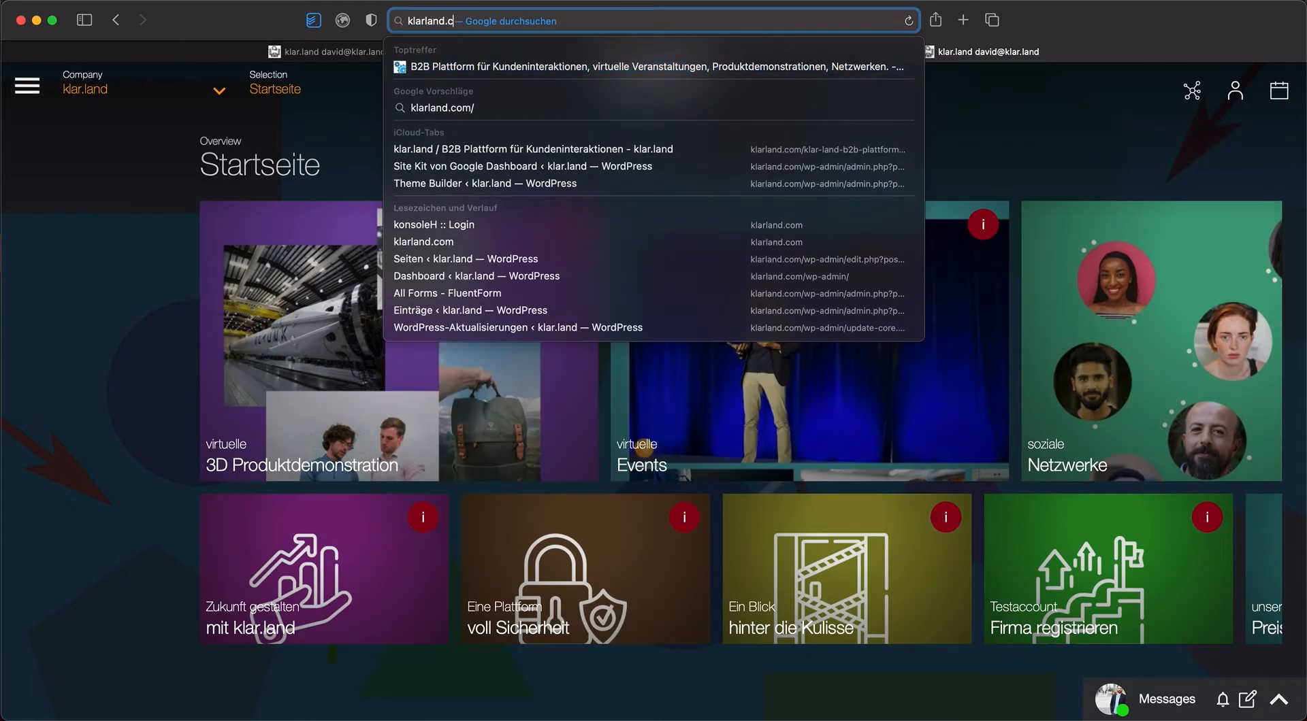
pyautogui.press('Return')
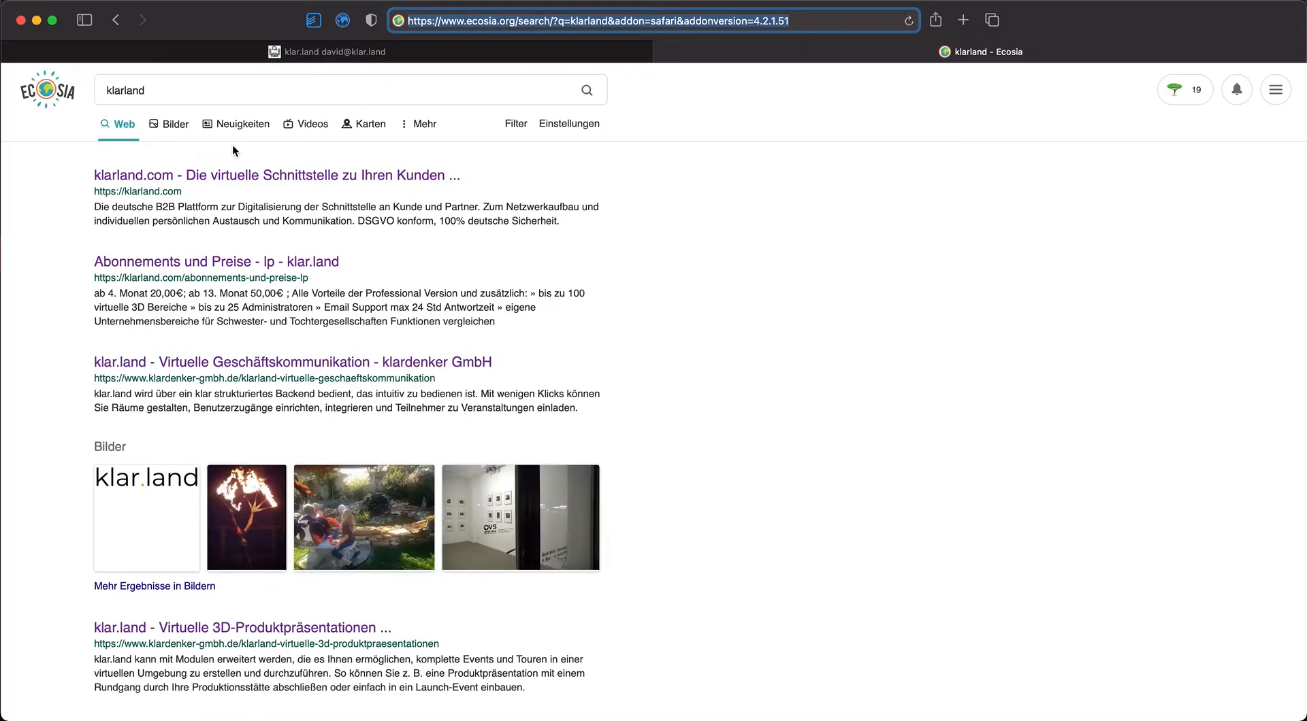
# Step: Copy the address of the 850 × 569 gallery room picture from the image results and paste it as the Demo event's preview image
pyautogui.click(187, 127)
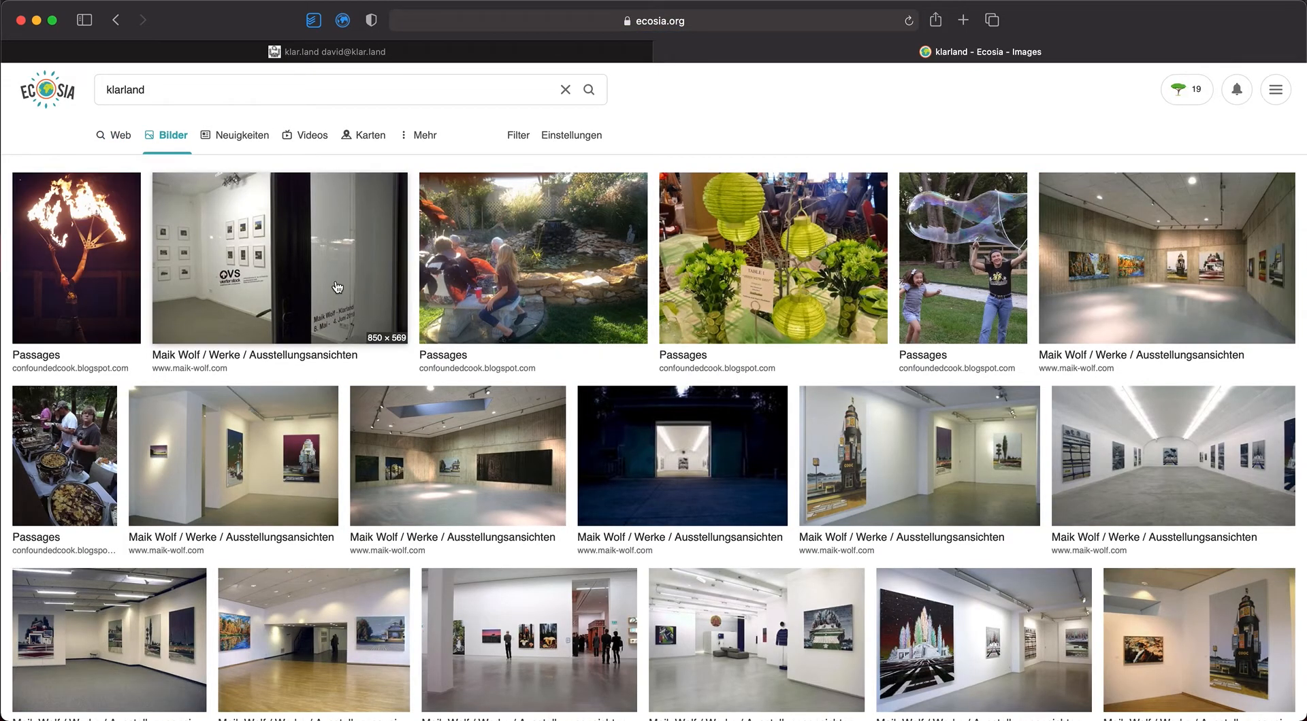
pyautogui.click(325, 250)
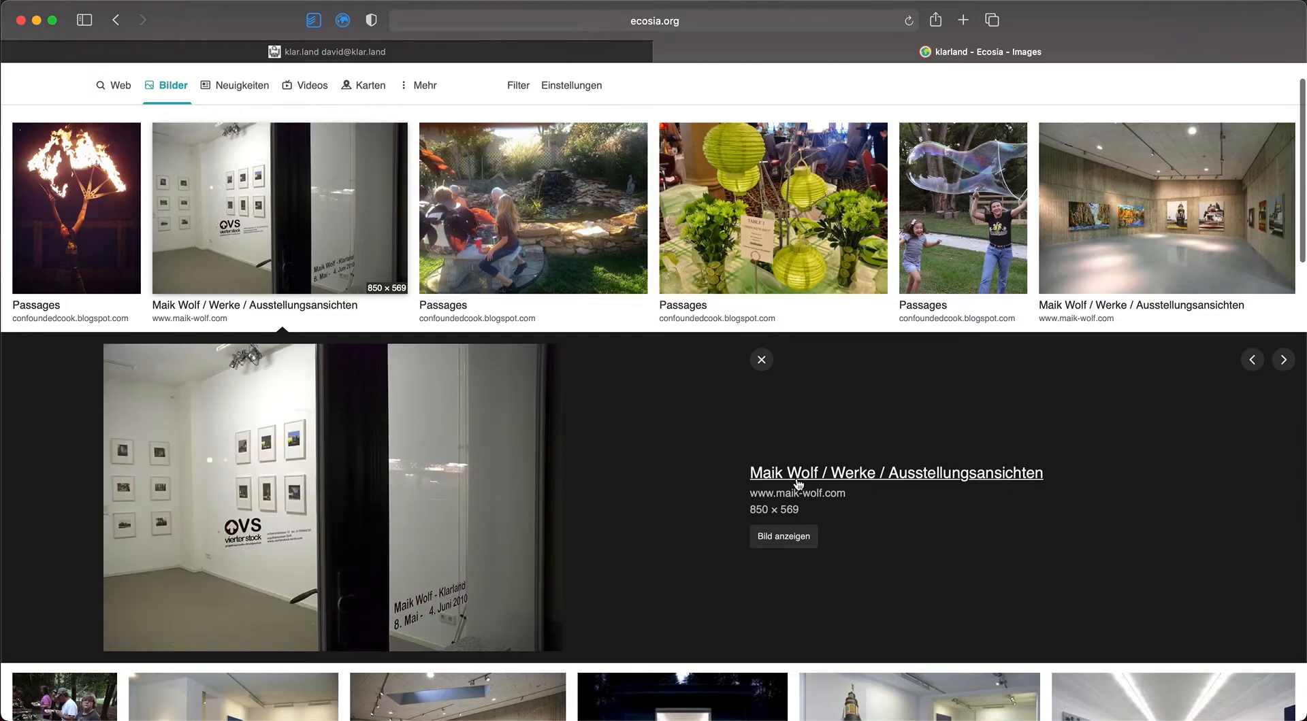
pyautogui.rightClick(460, 489)
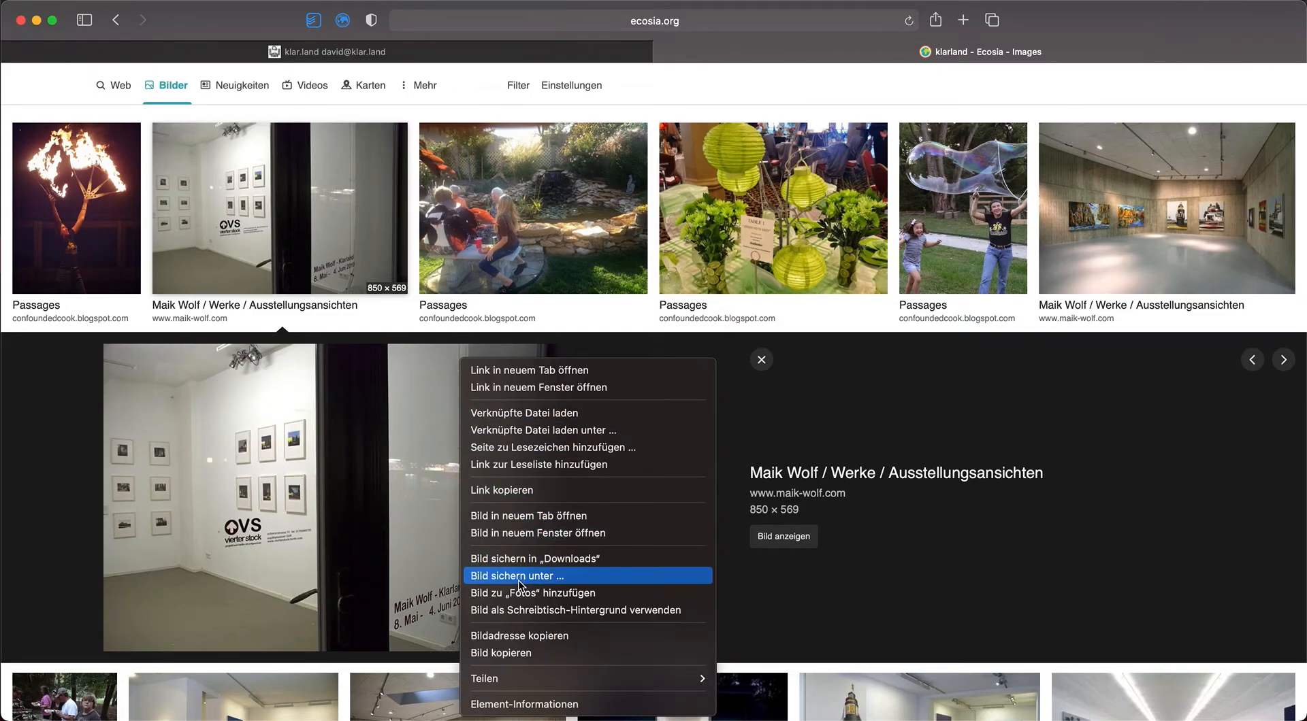
pyautogui.click(524, 635)
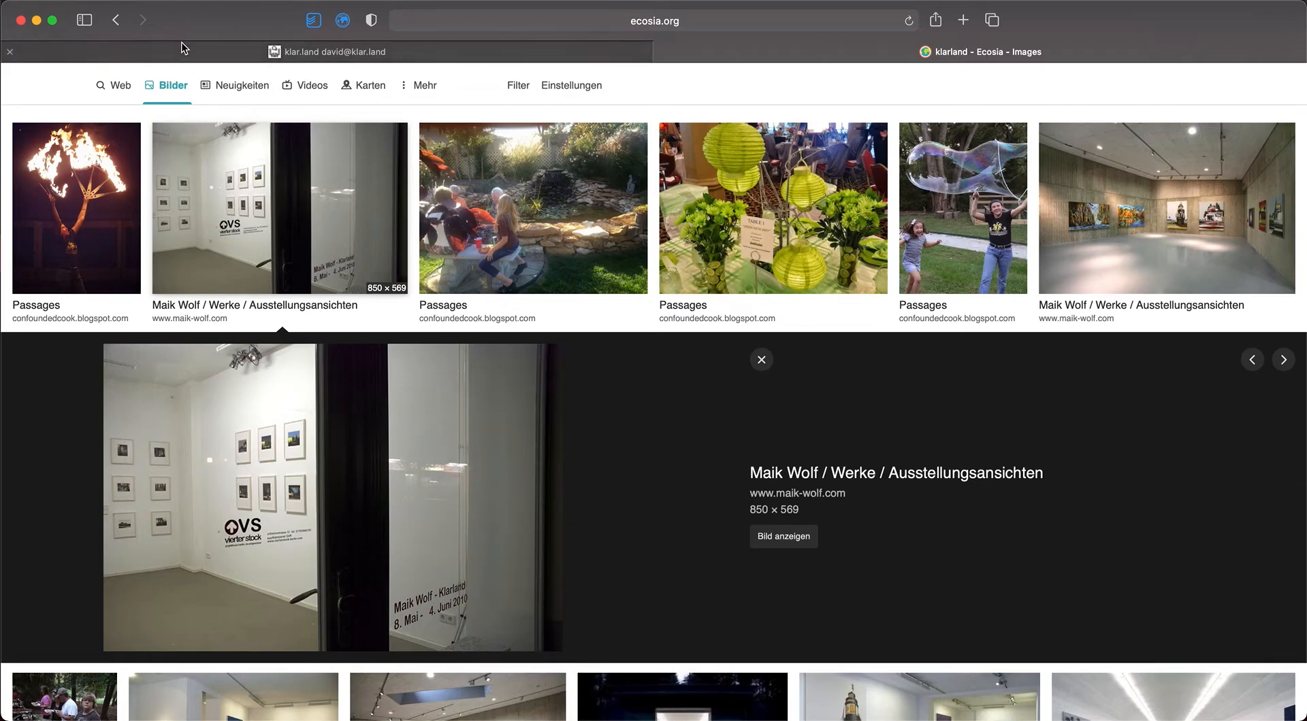
pyautogui.click(182, 48)
pyautogui.press('super+v')
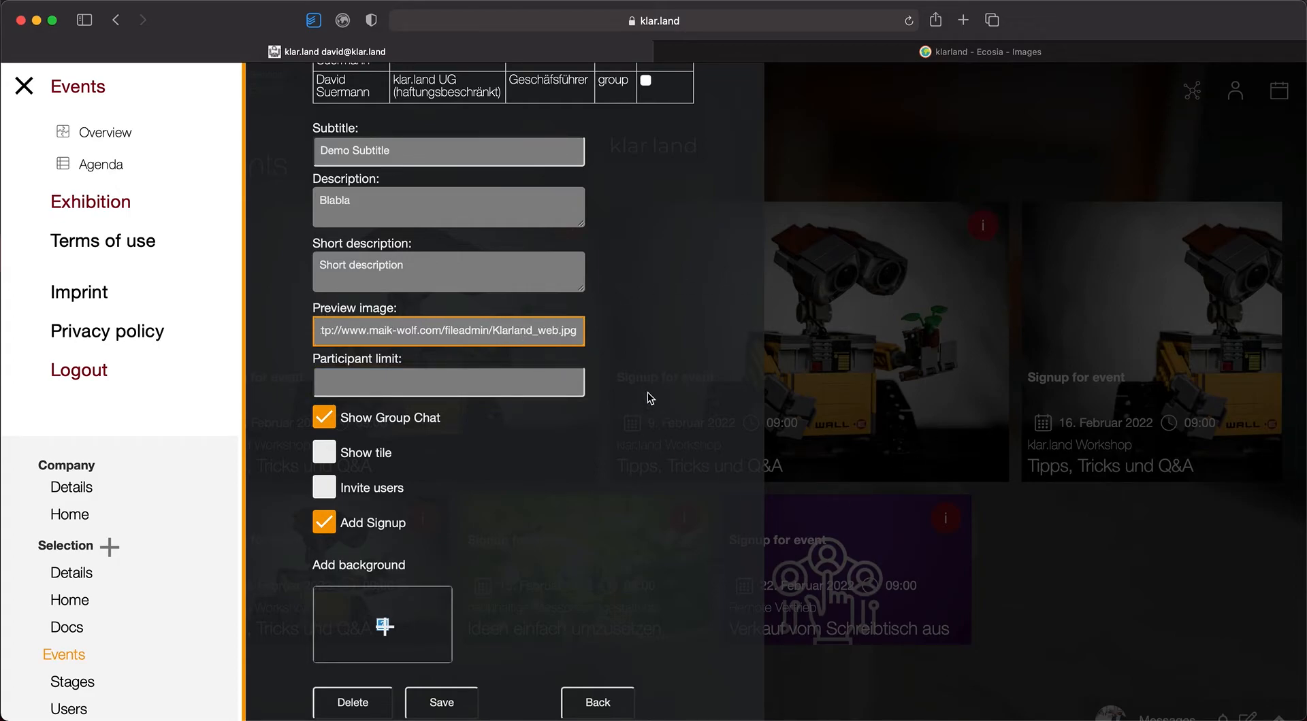
# Step: Set the event's participant limit to 10 and close the image search tab
pyautogui.click(425, 379)
pyautogui.scroll(-1, 453, 484)
pyautogui.scroll(-1, 453, 484)
pyautogui.click(664, 52)
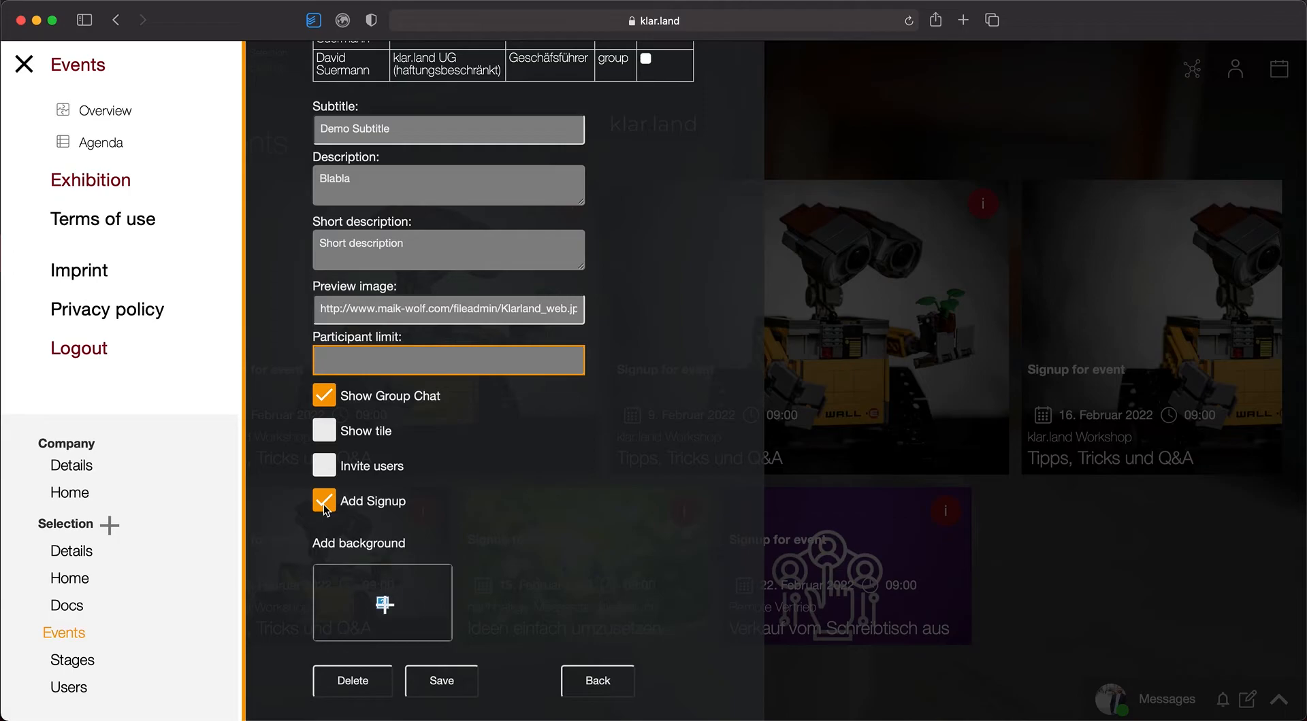
pyautogui.write('10')
# Step: Turn off Add Signup and turn on Show tile for the event, leaving Show Group Chat on
pyautogui.click(327, 504)
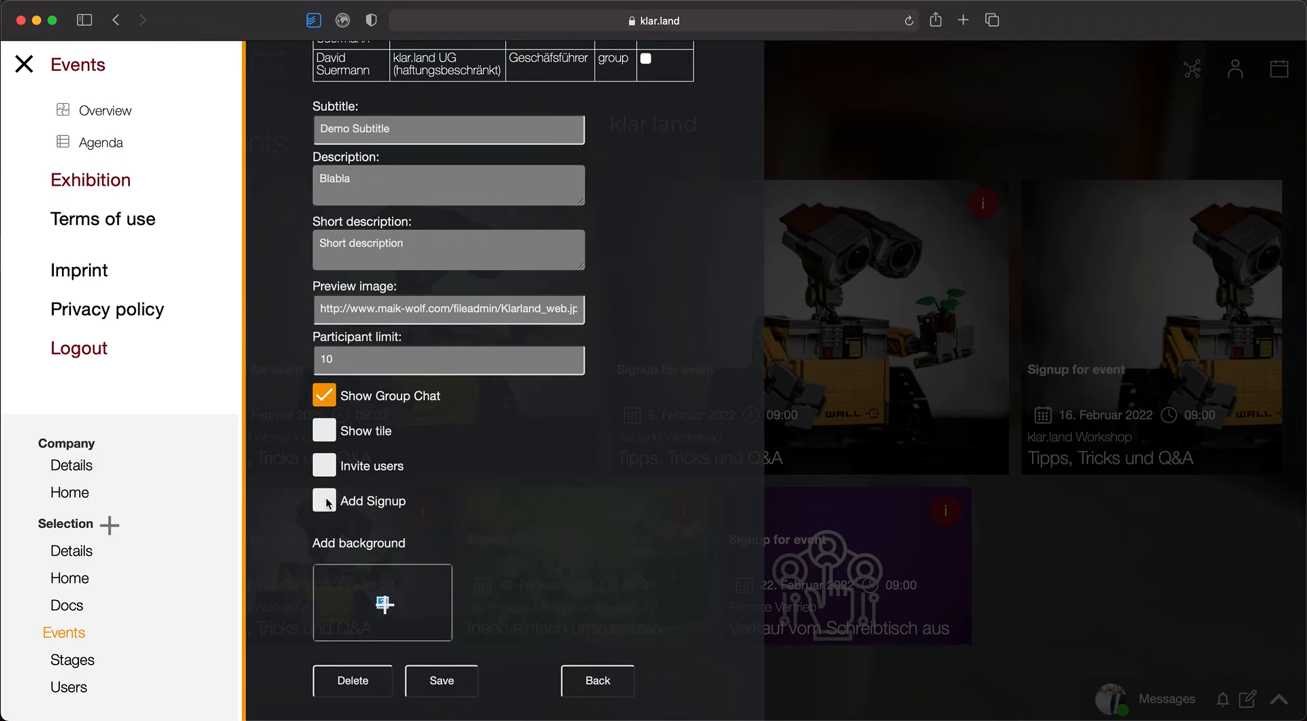
pyautogui.scroll(1, 326, 504)
pyautogui.scroll(-1, 326, 503)
pyautogui.click(326, 405)
pyautogui.click(328, 405)
pyautogui.click(326, 434)
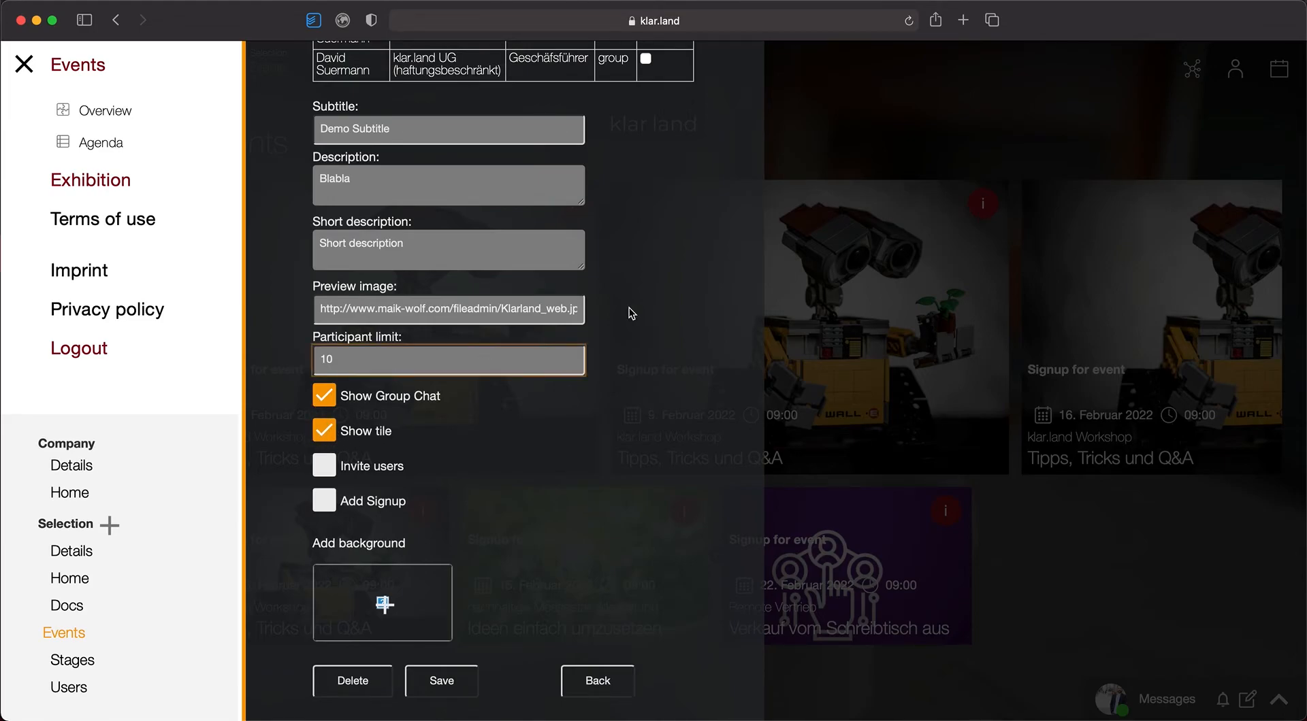
# Step: Check the preview image address, and switch Show tile off and on again
pyautogui.click(630, 311)
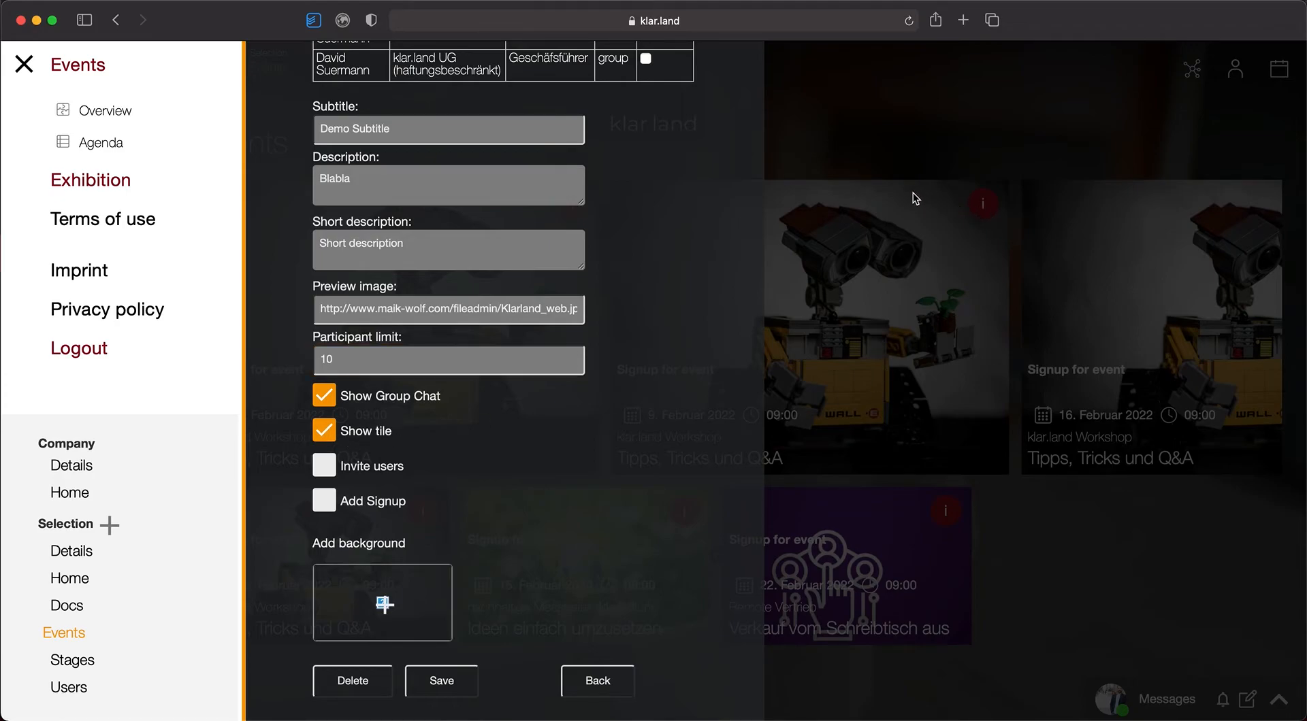
pyautogui.click(507, 320)
pyautogui.doubleClick(509, 310)
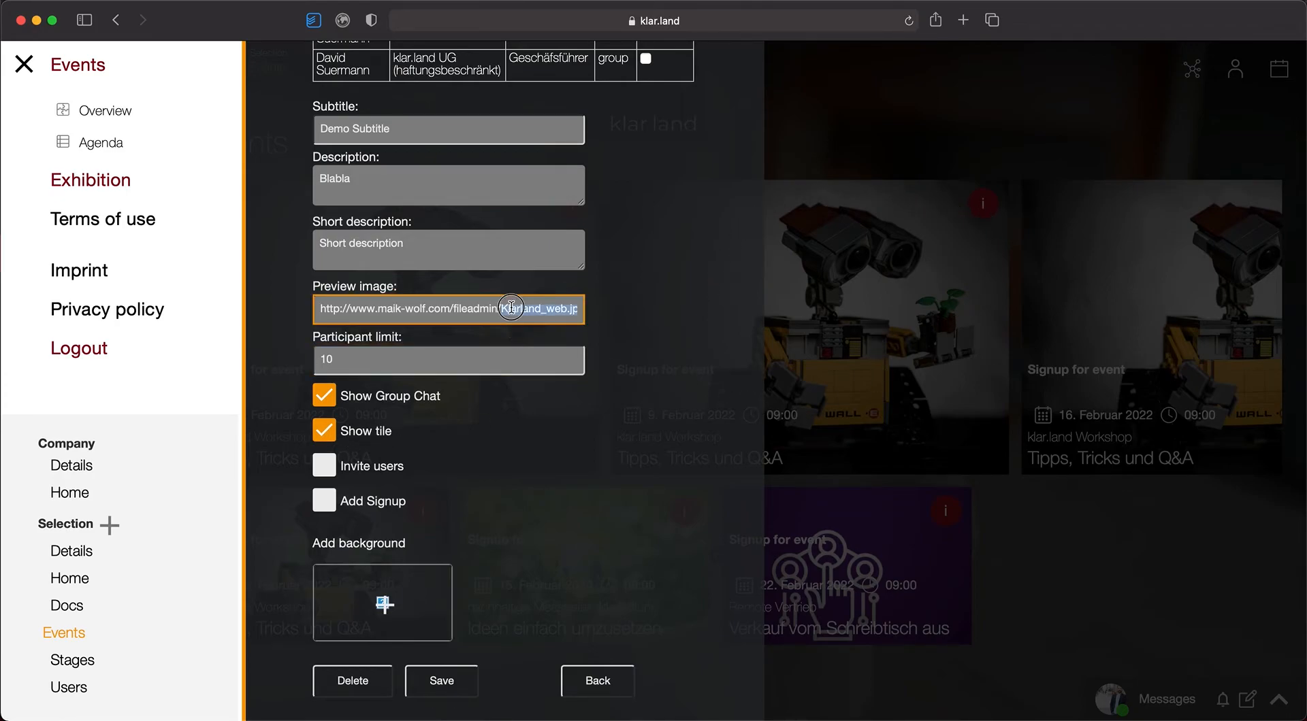
pyautogui.click(511, 308)
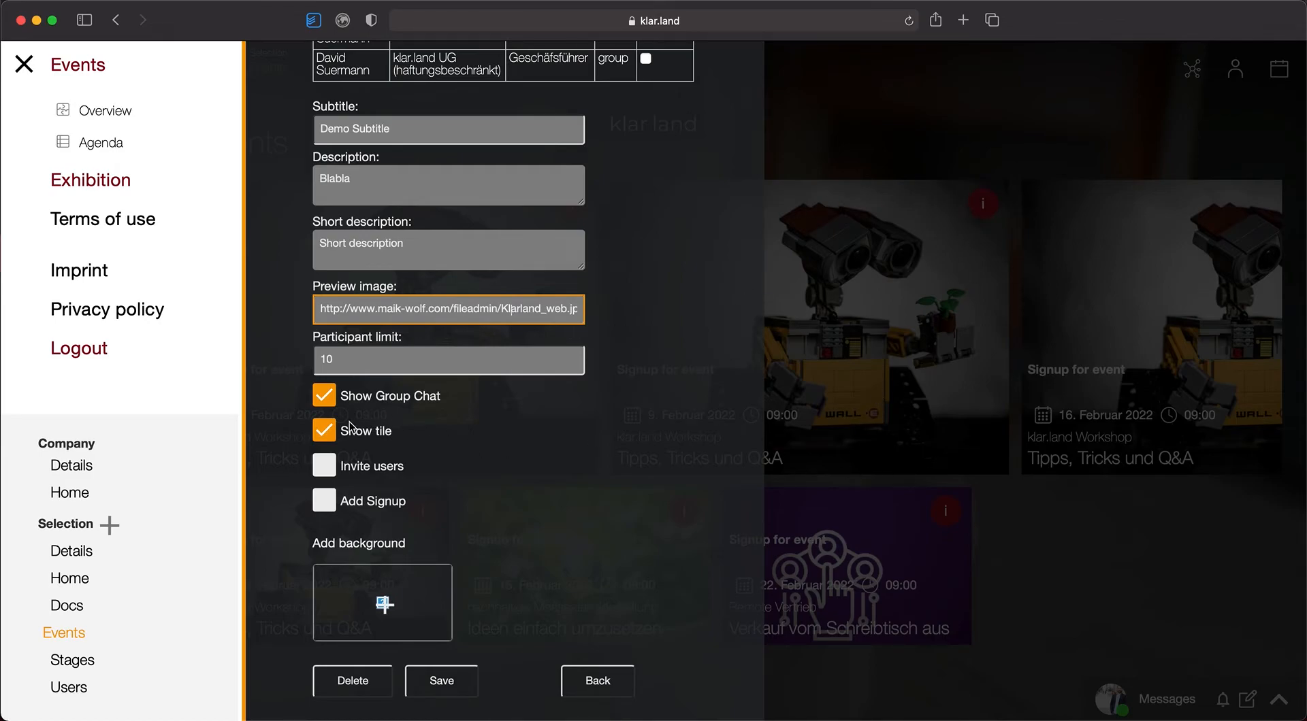
pyautogui.click(323, 434)
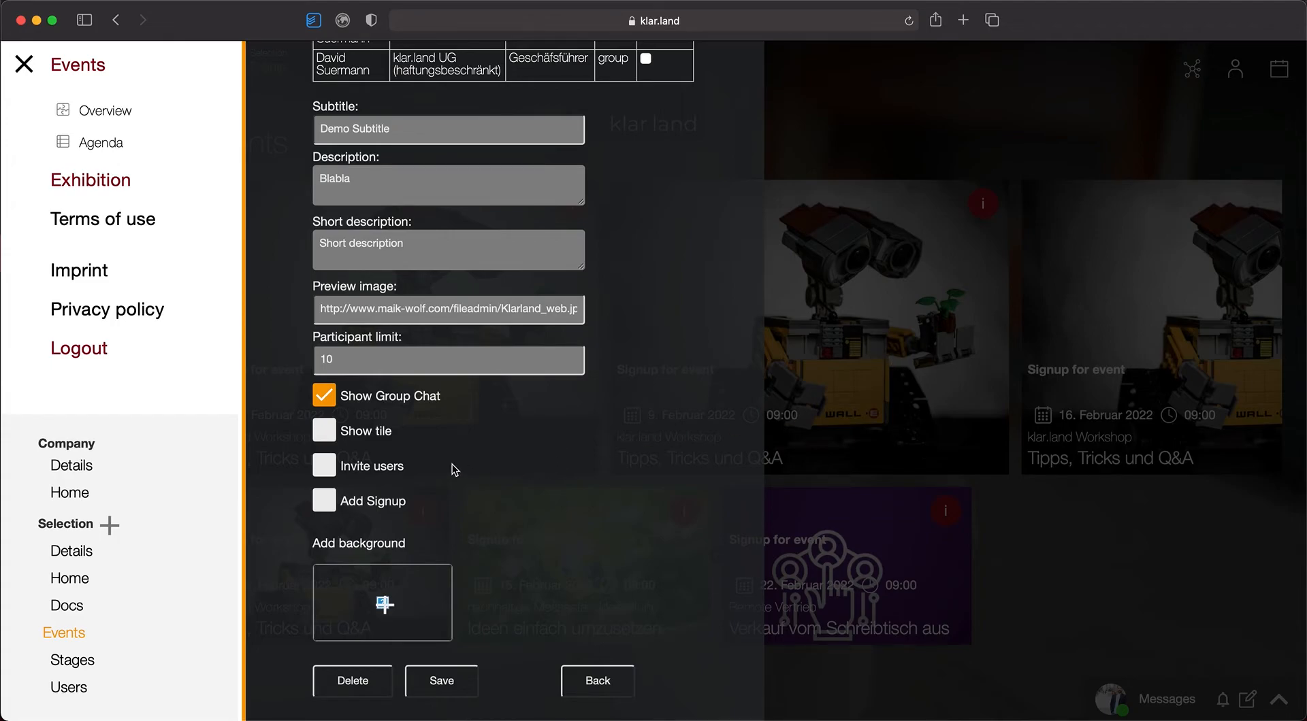
pyautogui.click(328, 431)
# Step: Try out Invite users, turn it back off and enable Add Signup instead
pyautogui.click(328, 469)
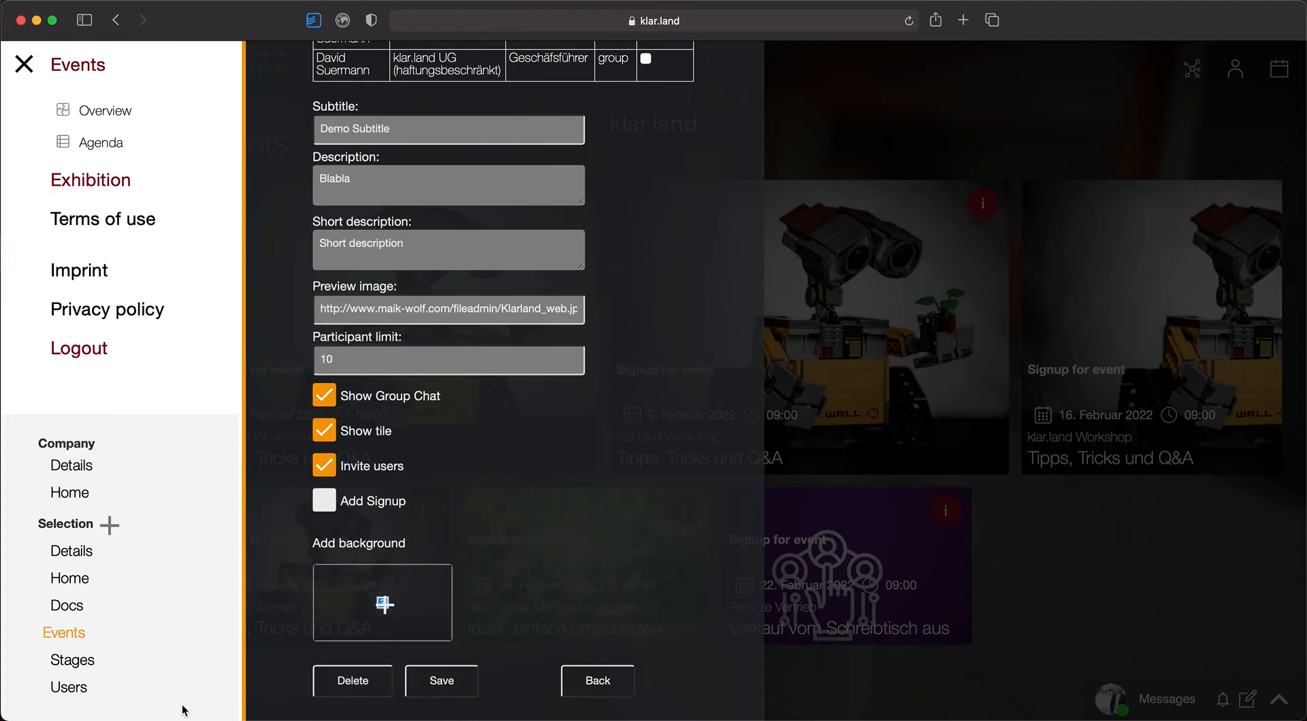
pyautogui.click(324, 465)
pyautogui.click(327, 505)
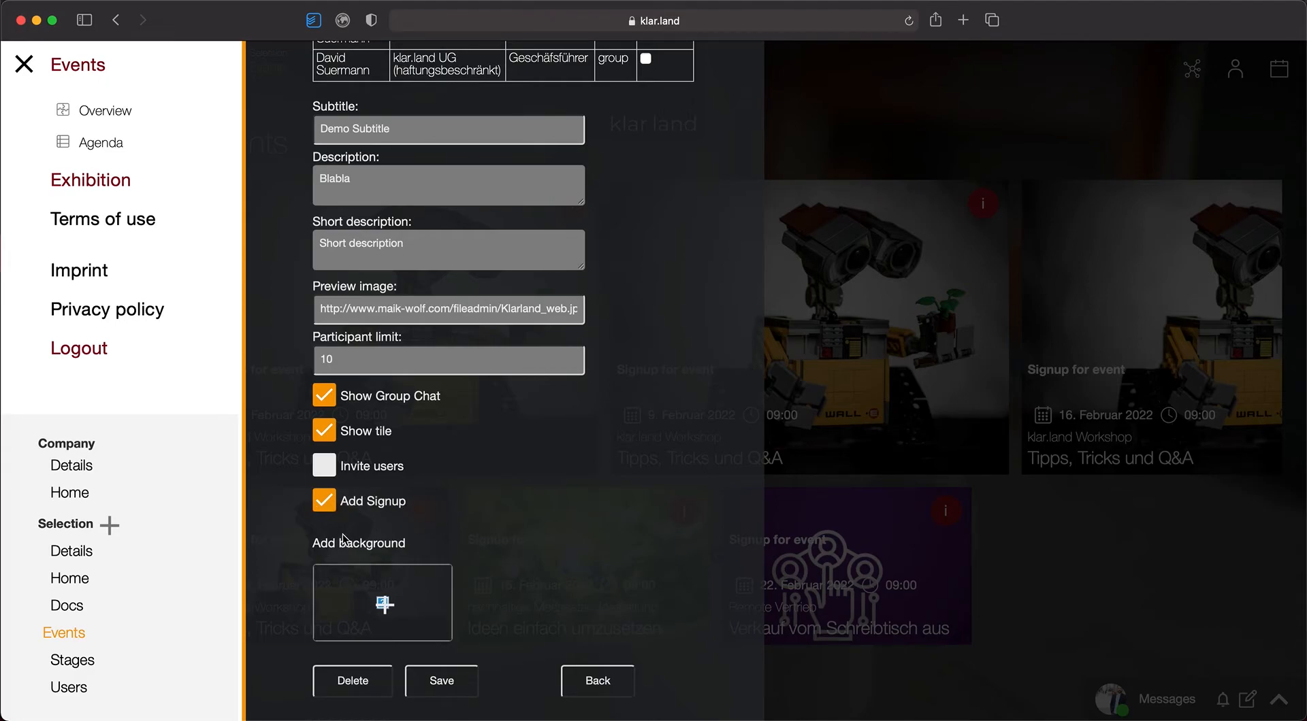
# Step: Upload kitchen.png from the Präsentation folder as the Demo event's background
pyautogui.click(386, 605)
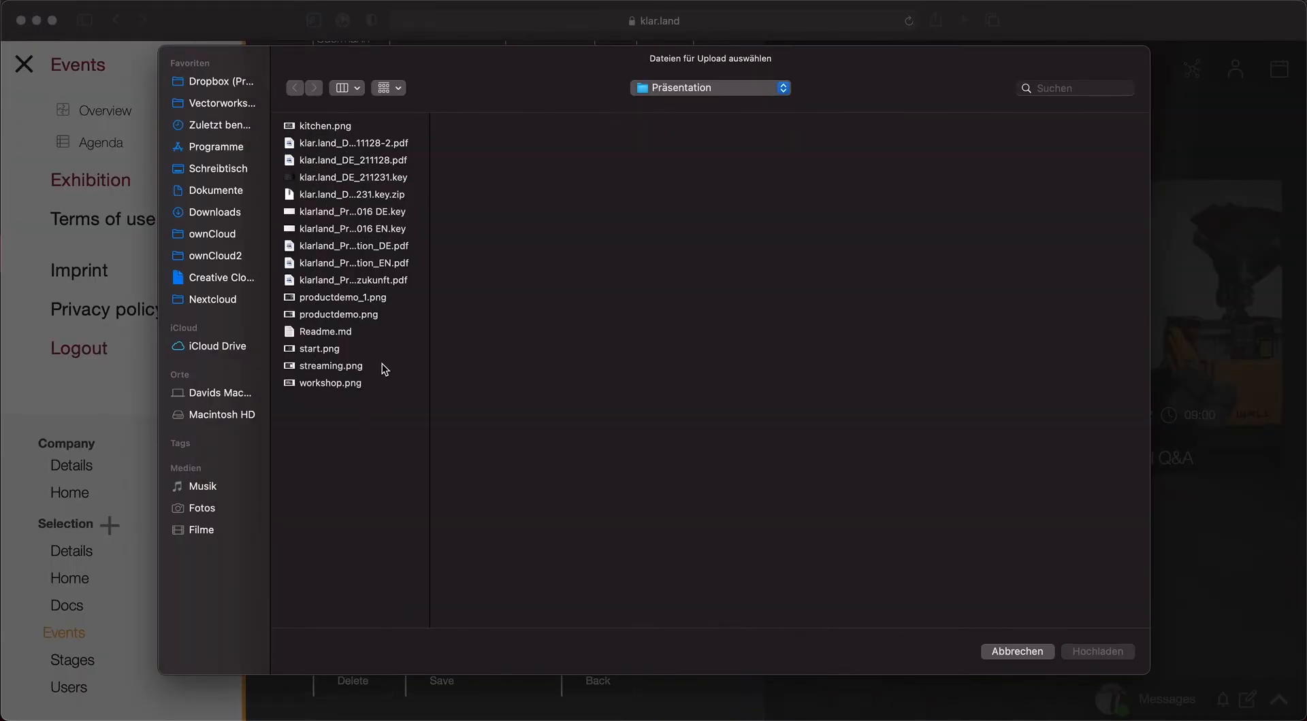
pyautogui.click(380, 314)
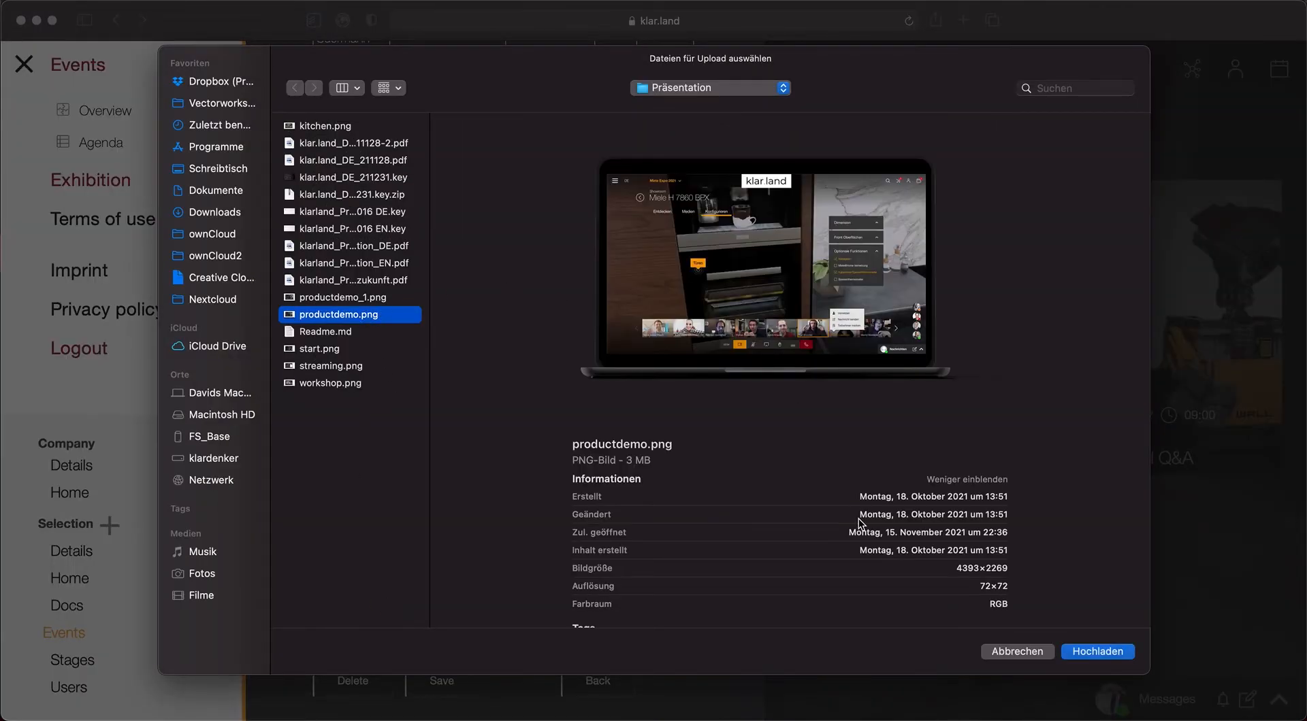
pyautogui.click(353, 349)
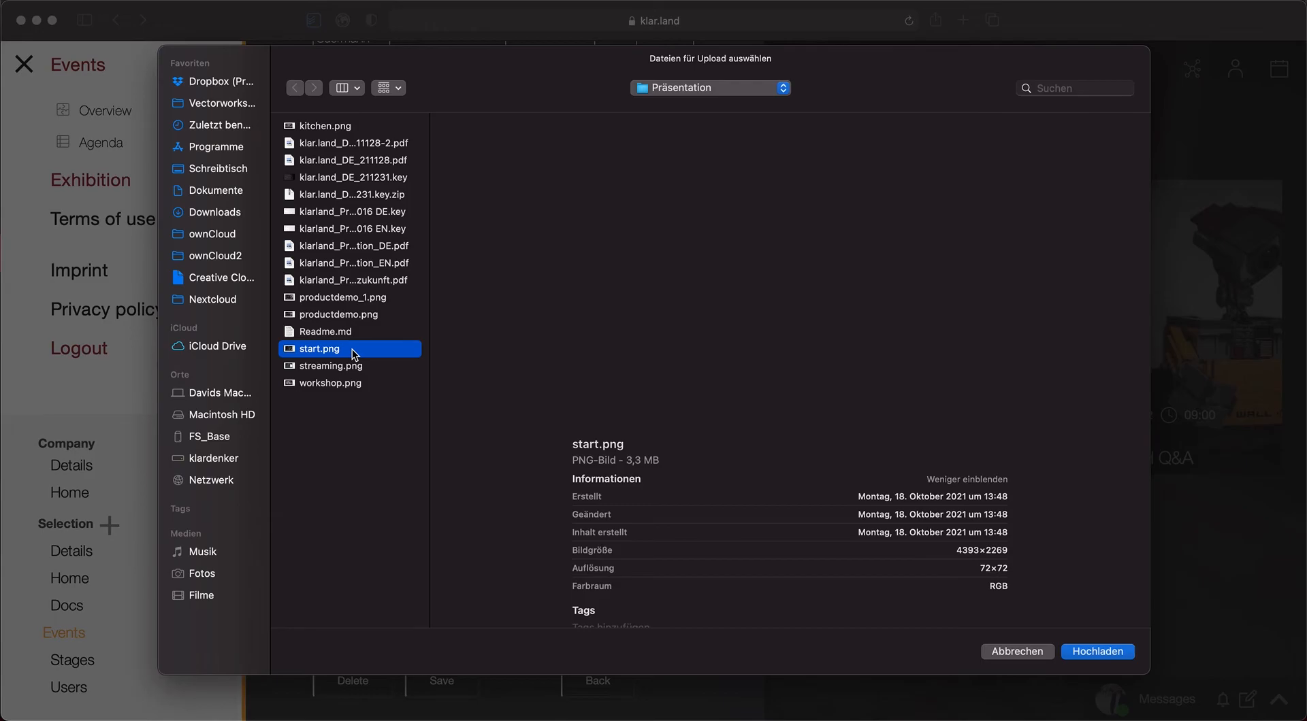
pyautogui.click(368, 125)
pyautogui.click(1095, 652)
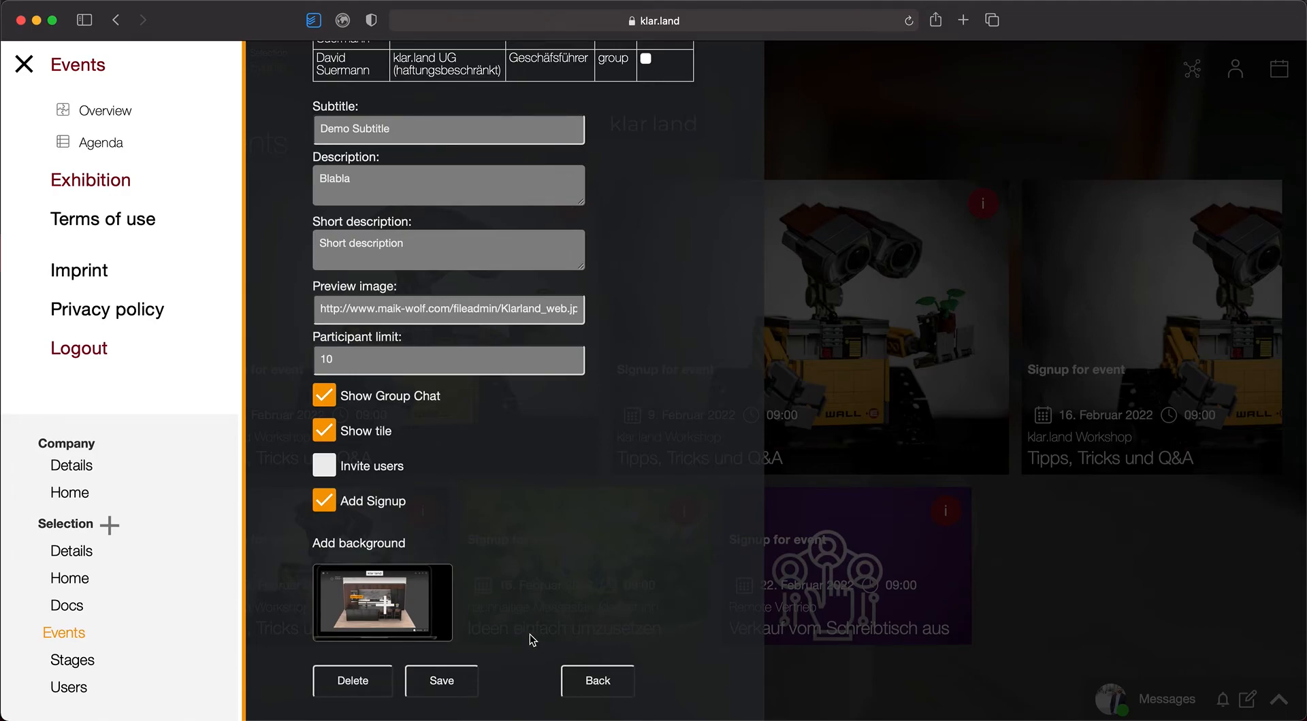
# Step: Clear the preview image address of the Demo event
pyautogui.click(413, 308)
pyautogui.tripleClick(413, 305)
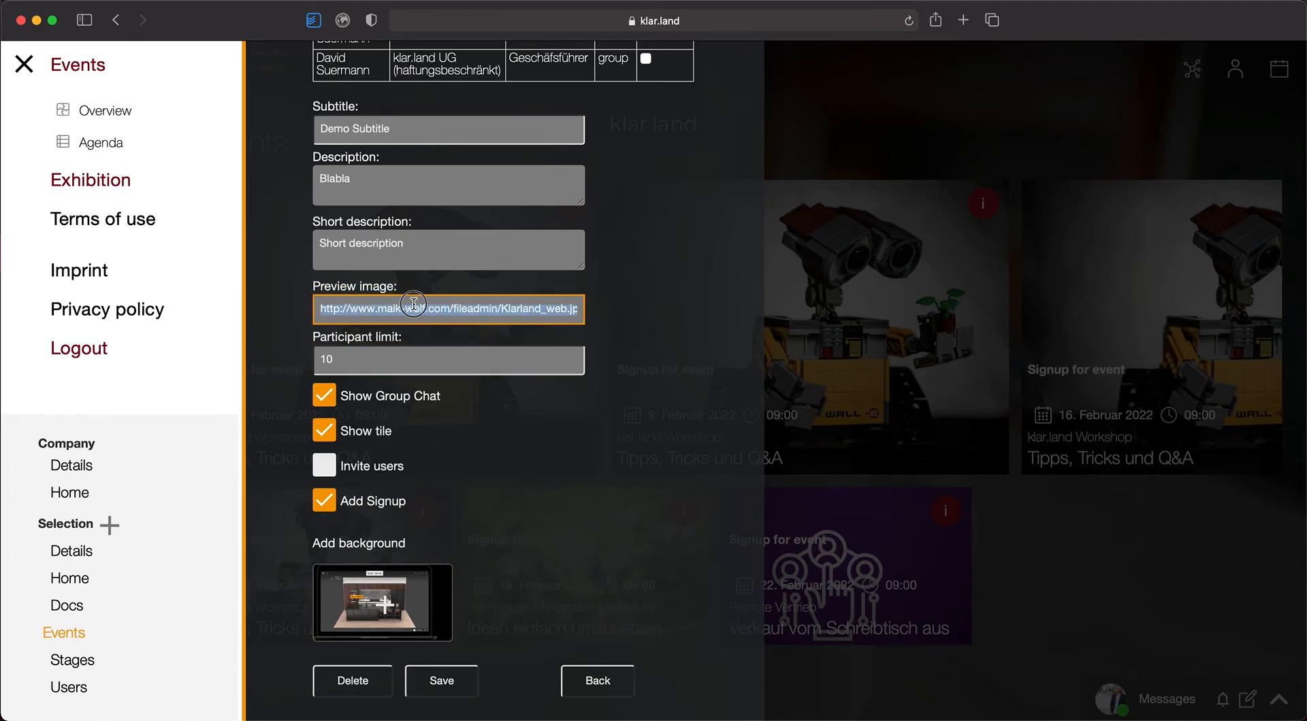
pyautogui.press('BackSpace')
pyautogui.click(277, 321)
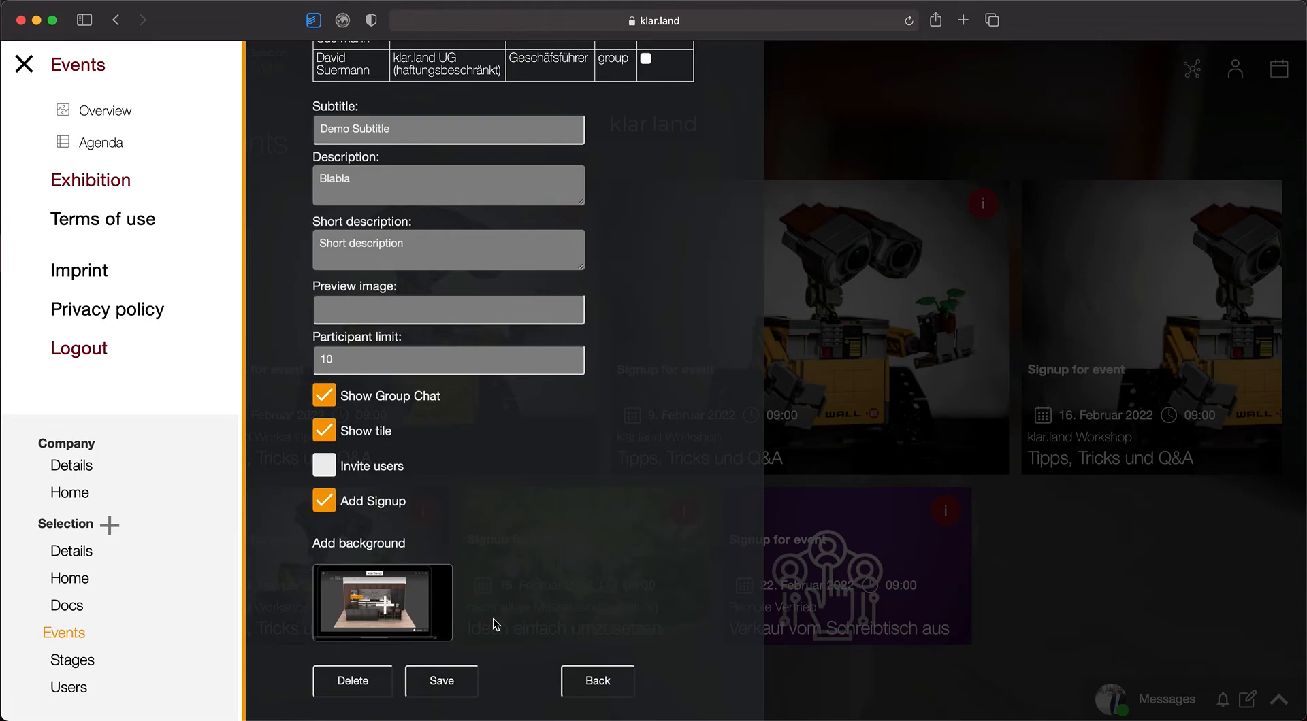
# Step: Replace the Demo event's background with agencies Kopie.jpg from the Startseite folder within klar.land
pyautogui.click(404, 615)
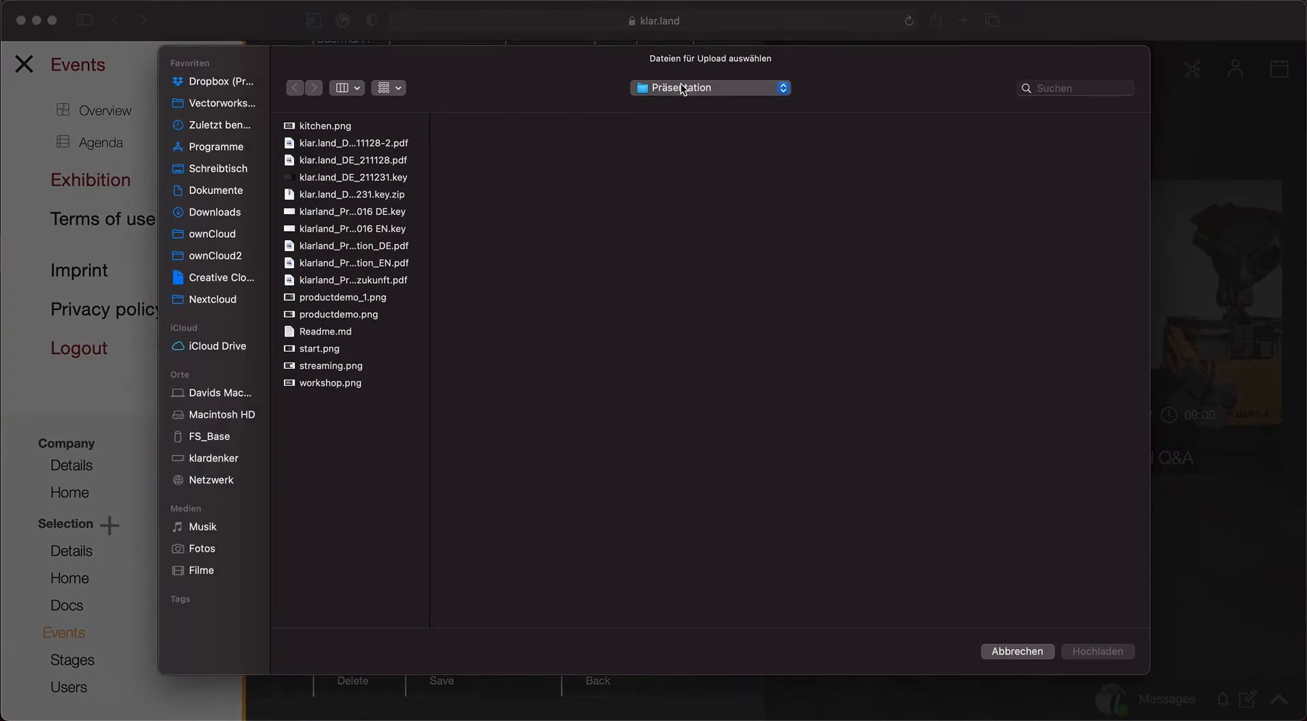
pyautogui.click(385, 126)
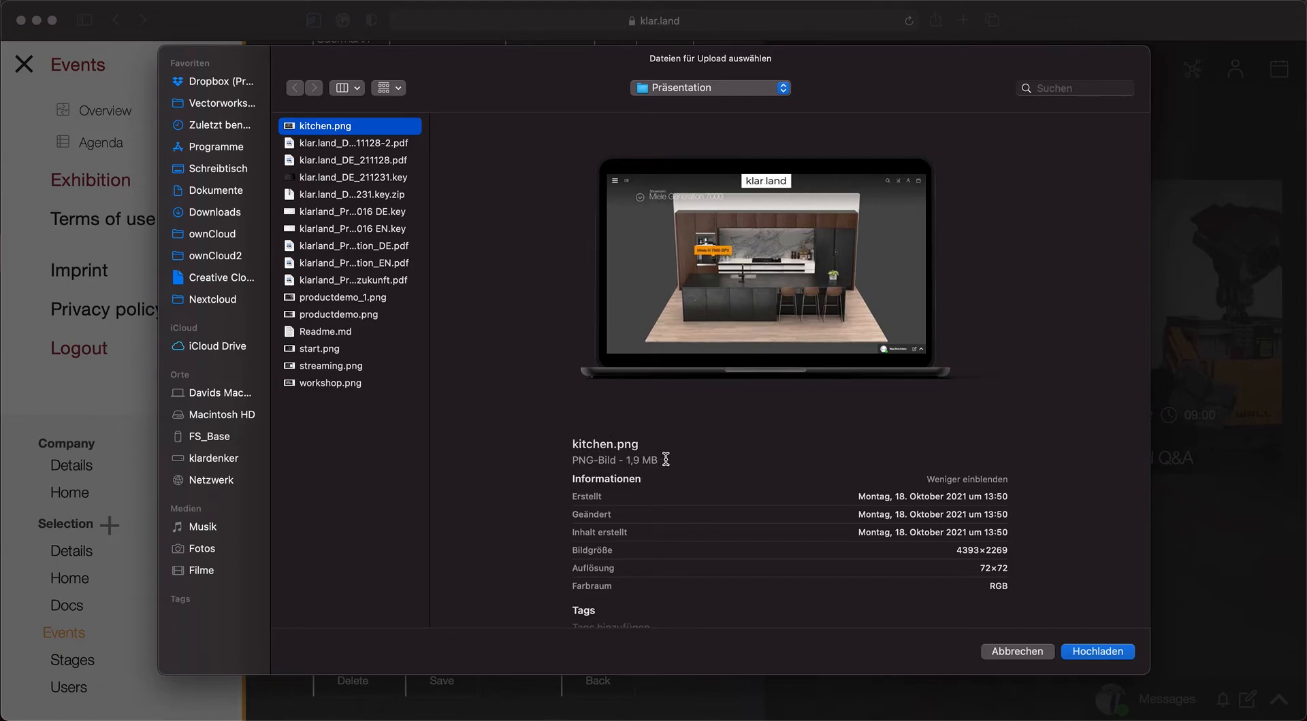
pyautogui.click(724, 89)
pyautogui.click(728, 106)
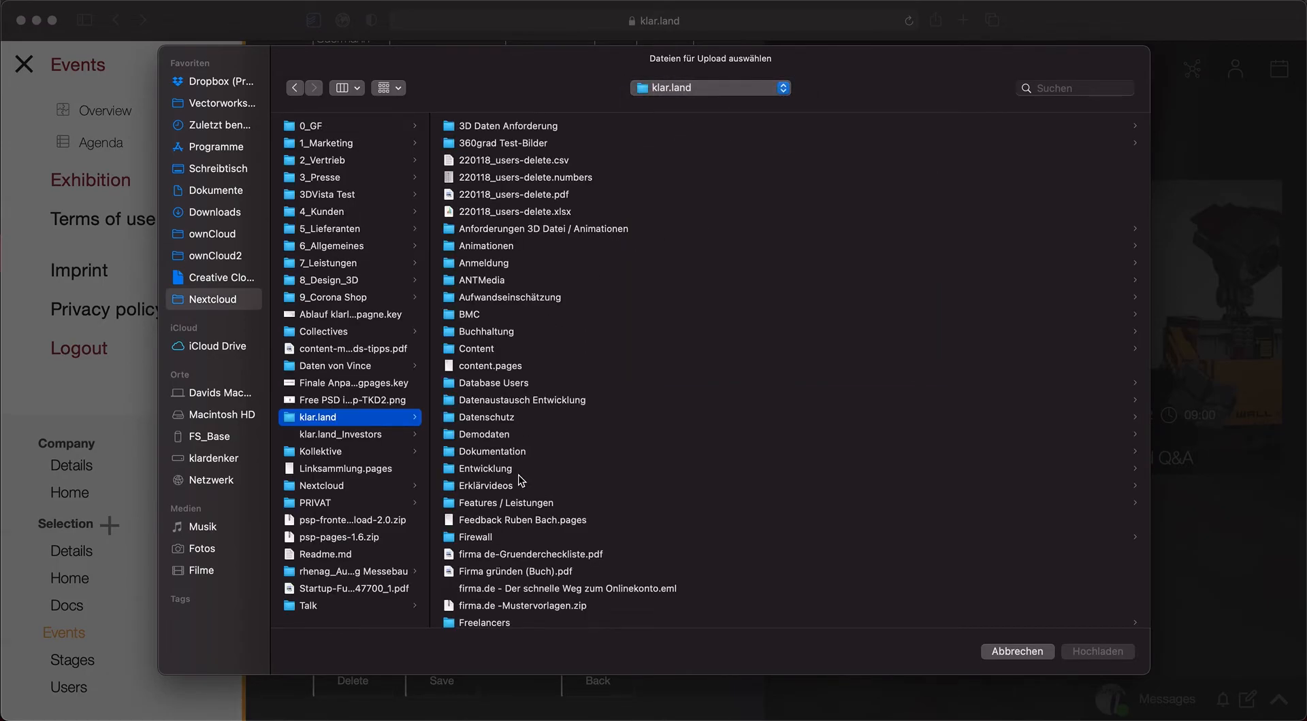
pyautogui.scroll(-15, 519, 480)
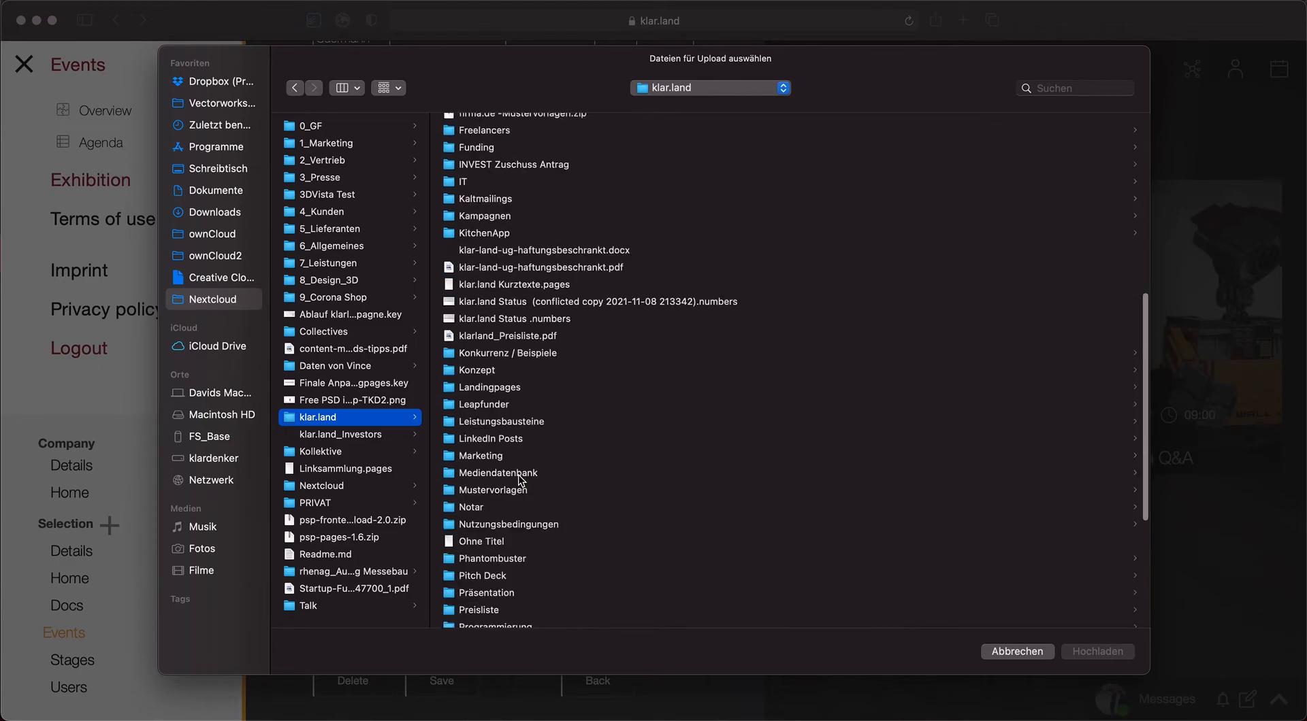
pyautogui.click(513, 407)
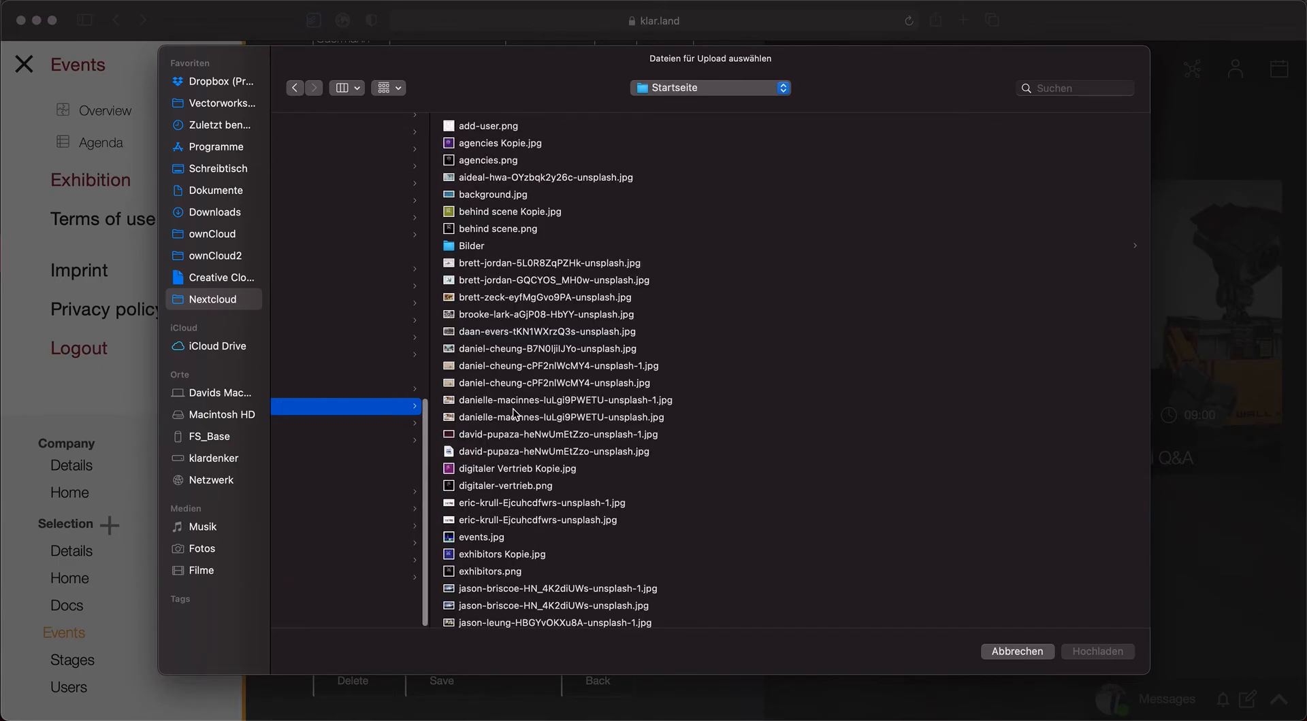
pyautogui.click(516, 143)
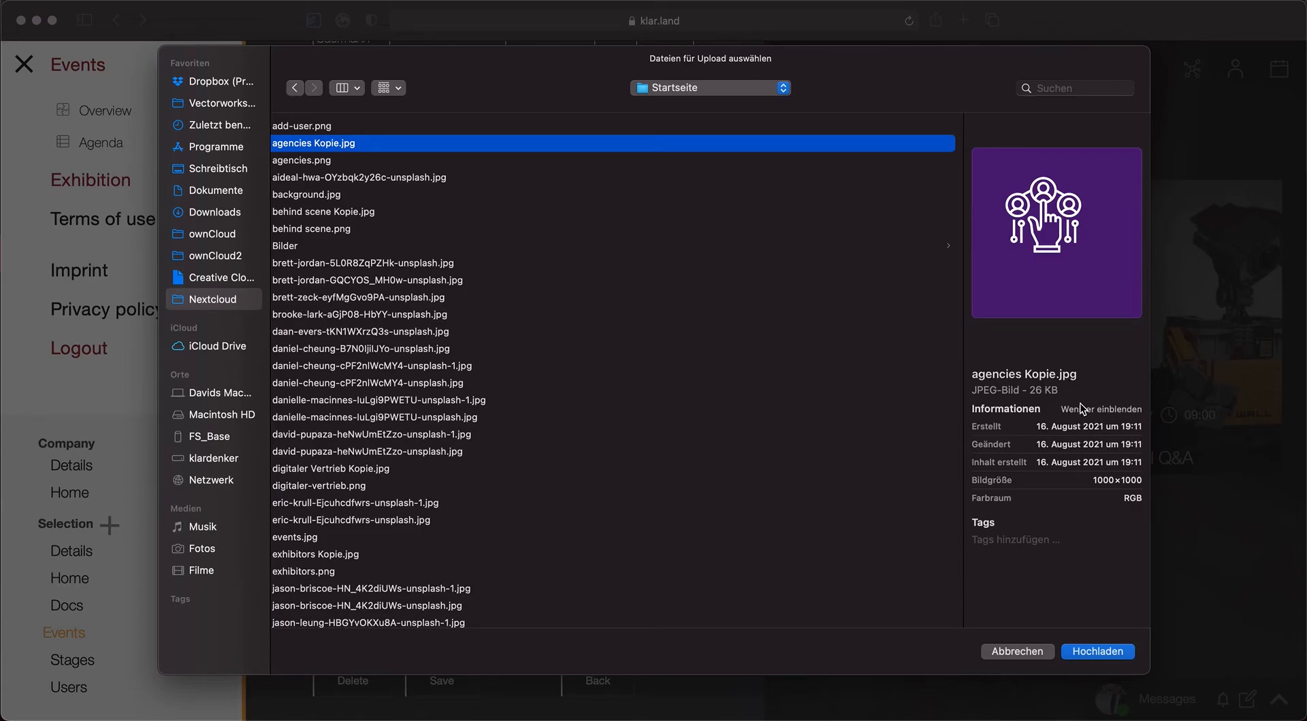
pyautogui.click(1091, 652)
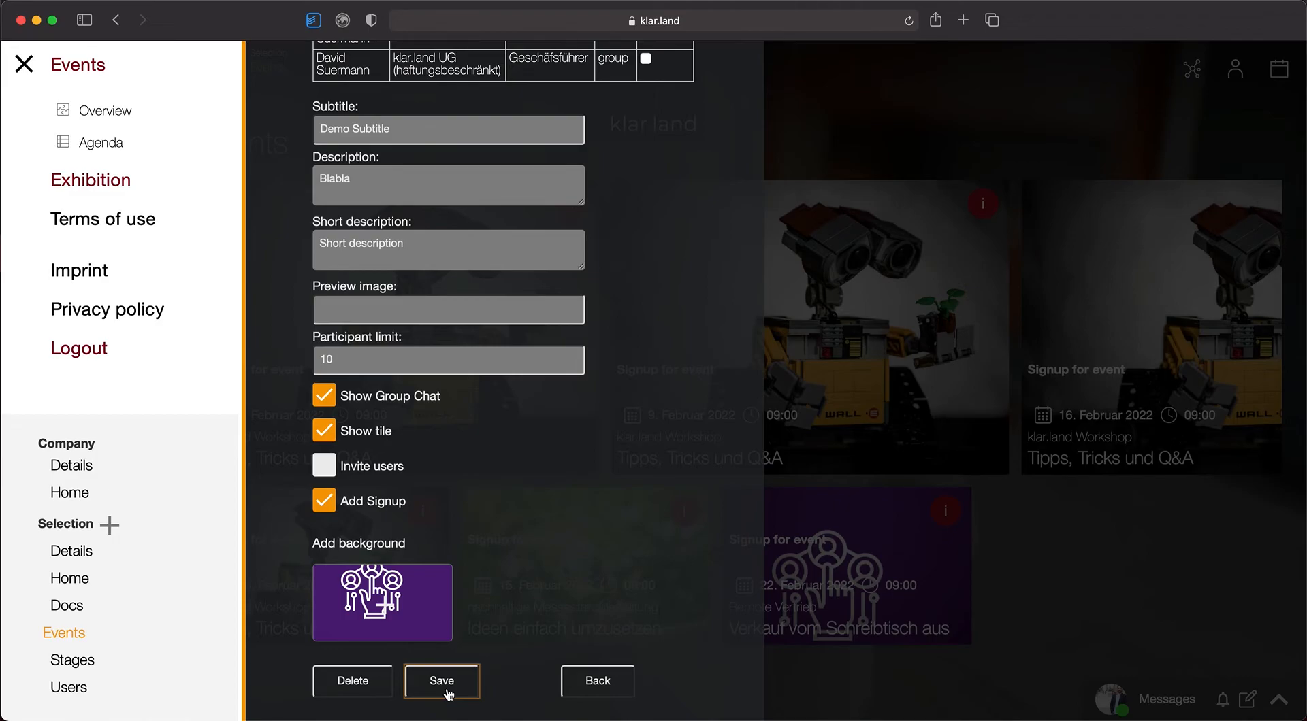
# Step: Enable the Lobby option for the Demo event and save the event
pyautogui.scroll(5, 471, 477)
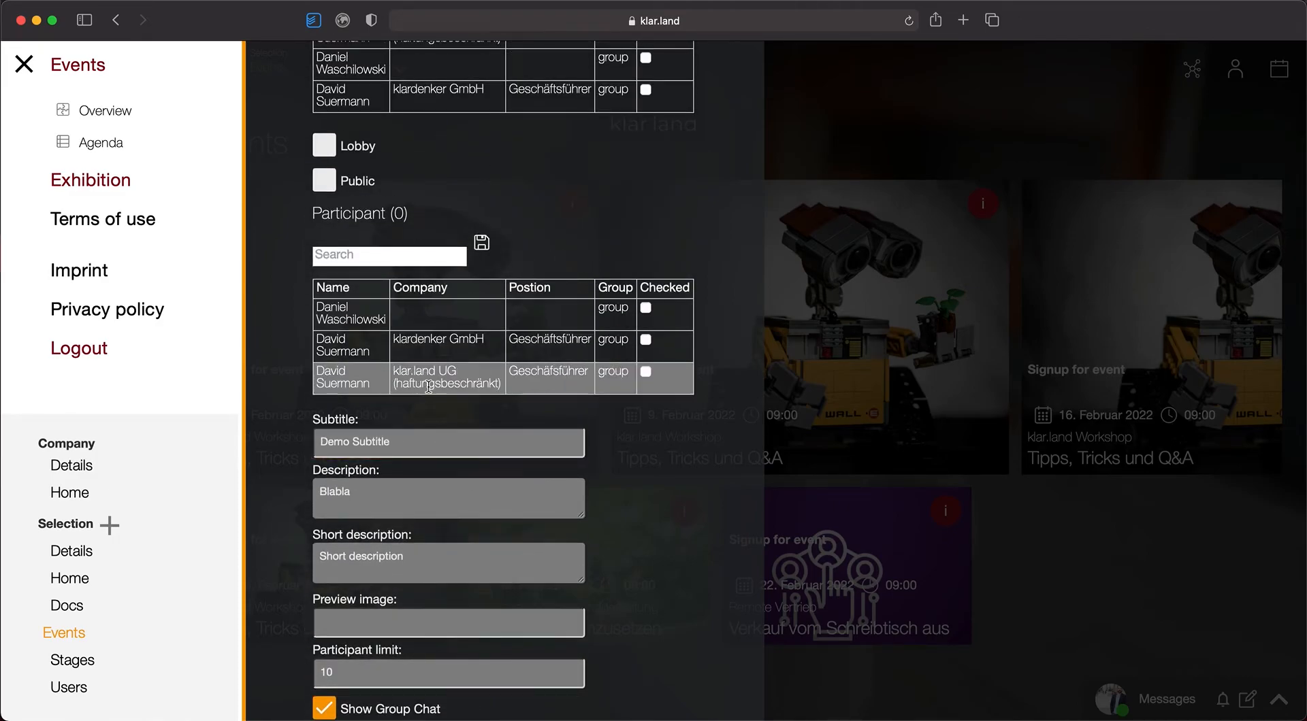
pyautogui.scroll(4, 424, 264)
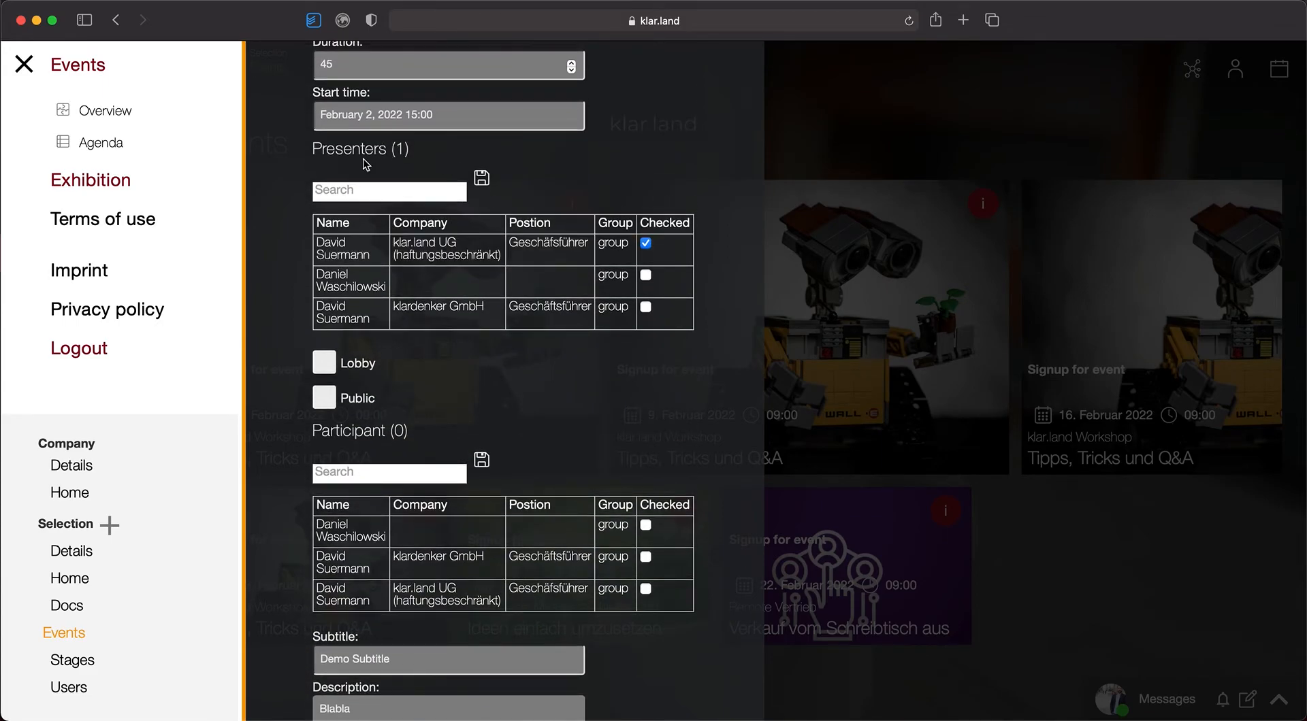
pyautogui.scroll(-3, 450, 325)
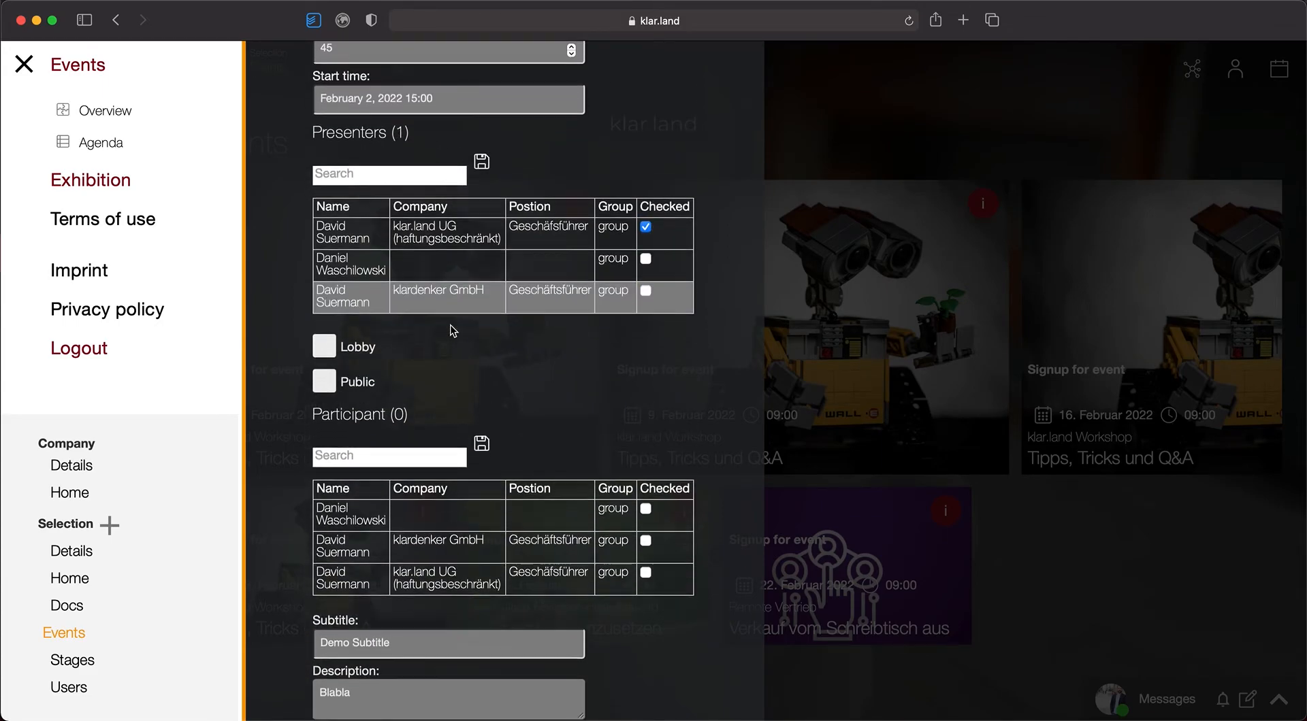
pyautogui.scroll(-1, 451, 325)
pyautogui.click(325, 161)
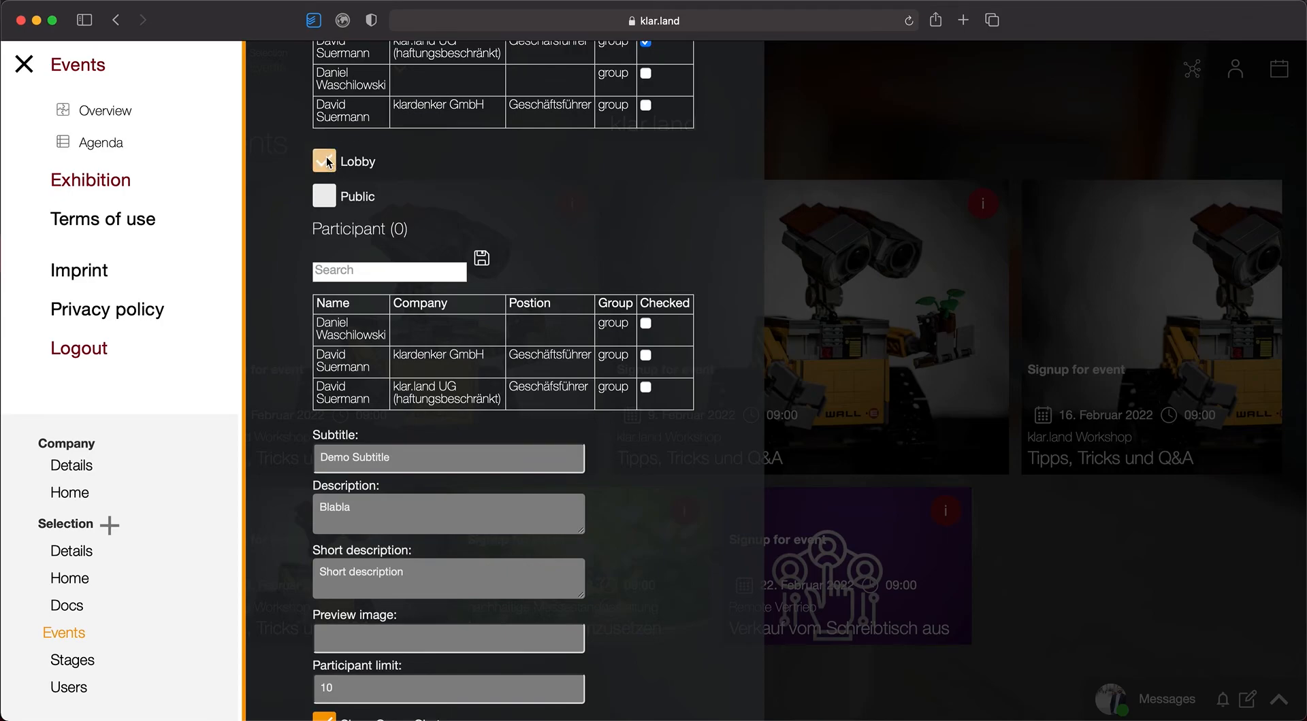
pyautogui.scroll(-3, 487, 212)
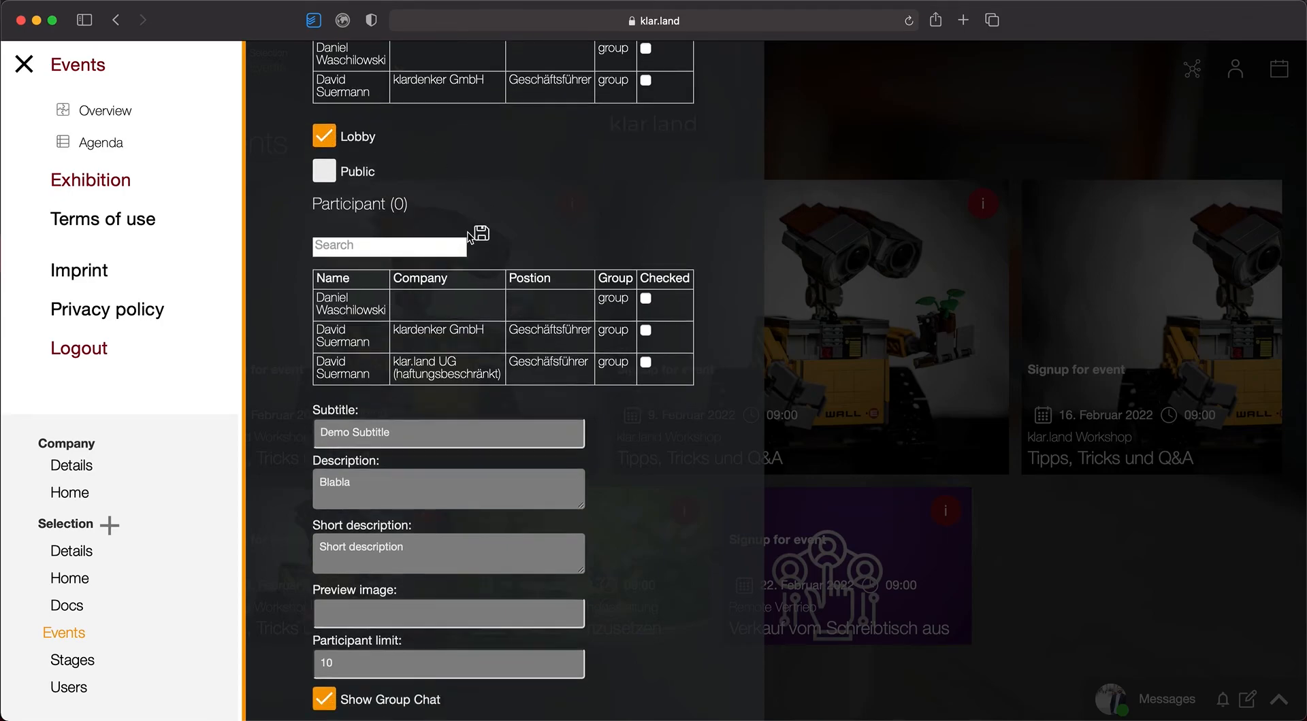
pyautogui.scroll(-3, 470, 237)
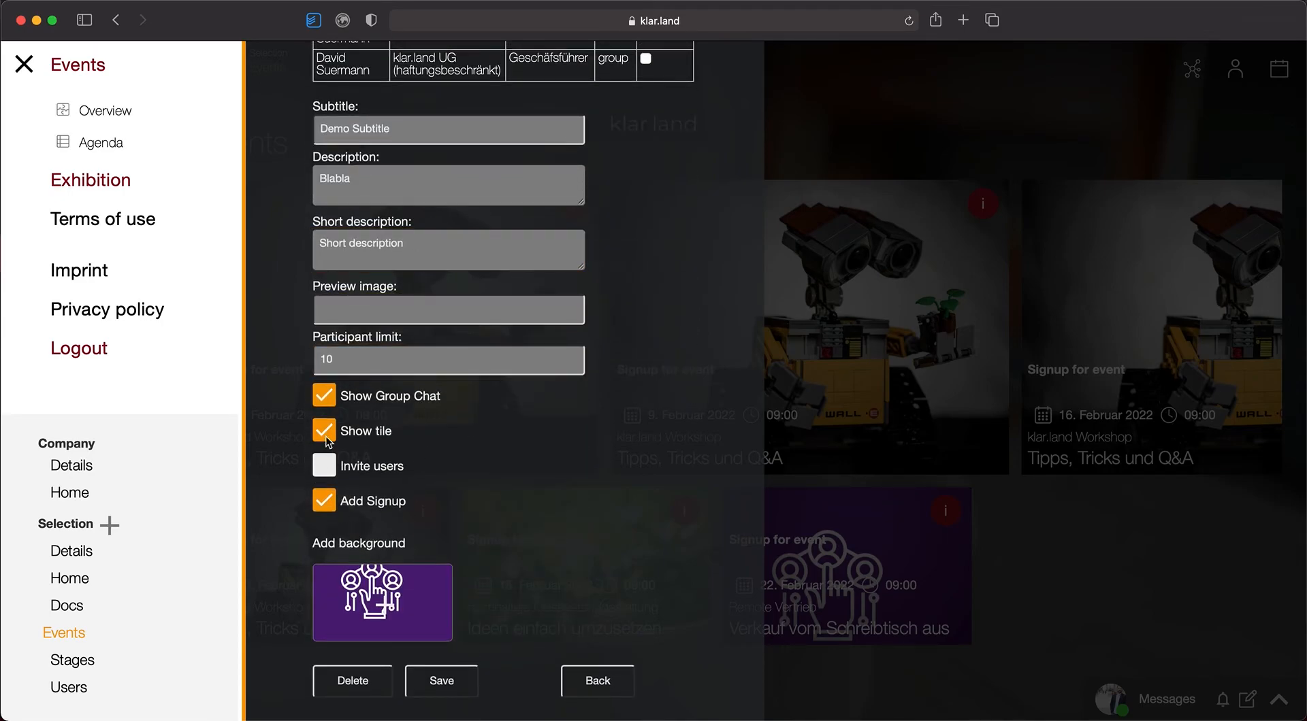
pyautogui.click(444, 683)
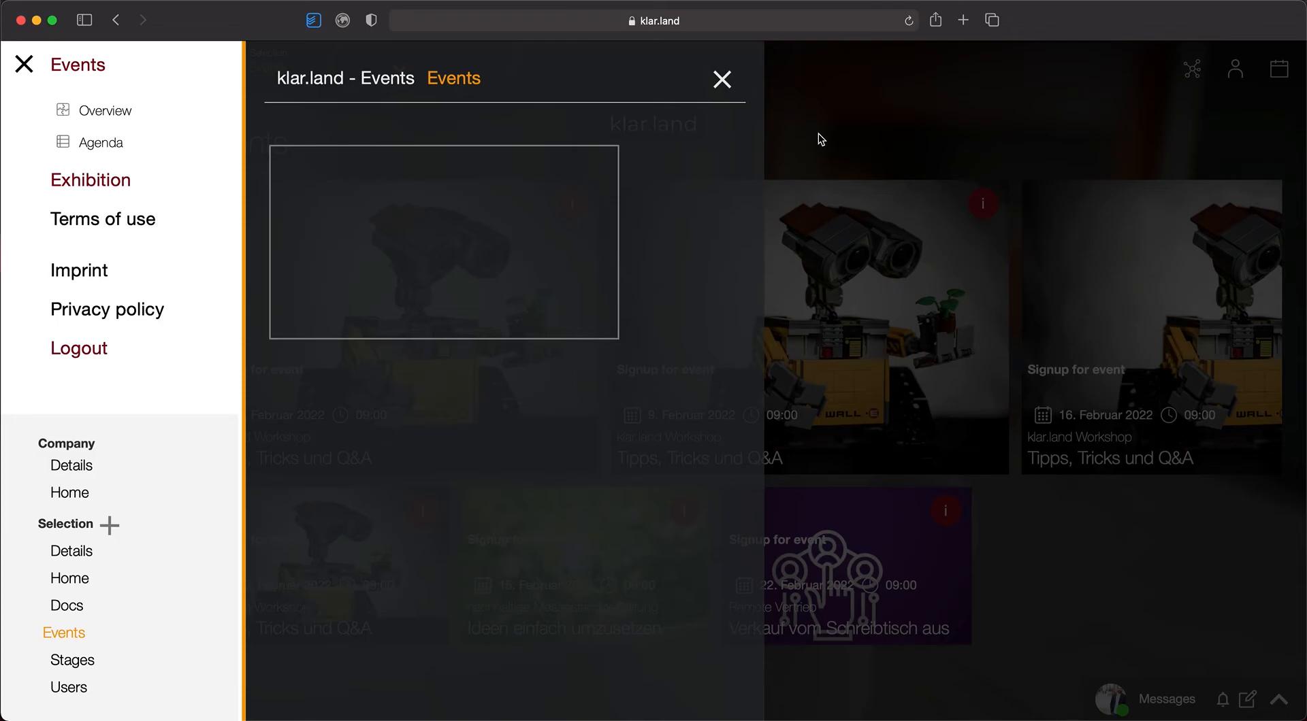
# Step: Close the event management, reload the Events overview and read the Demo tile's info with its short and full descriptions
pyautogui.click(867, 85)
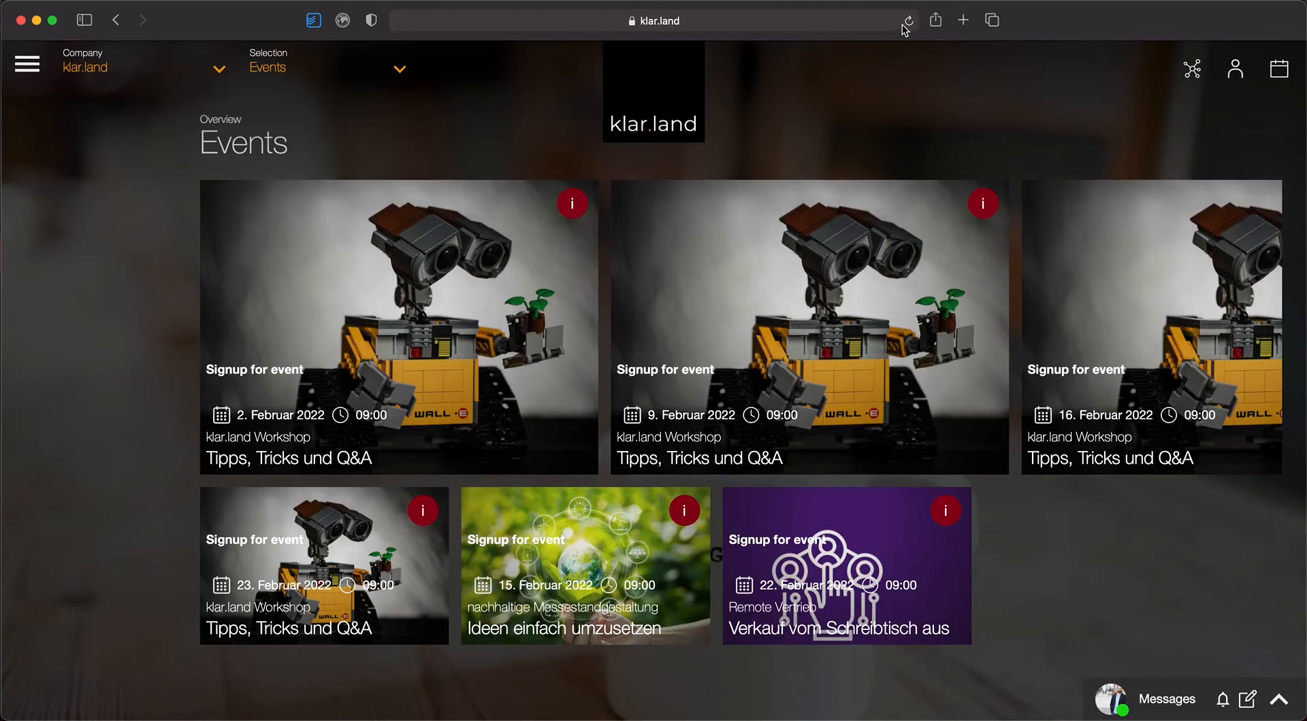
pyautogui.click(910, 21)
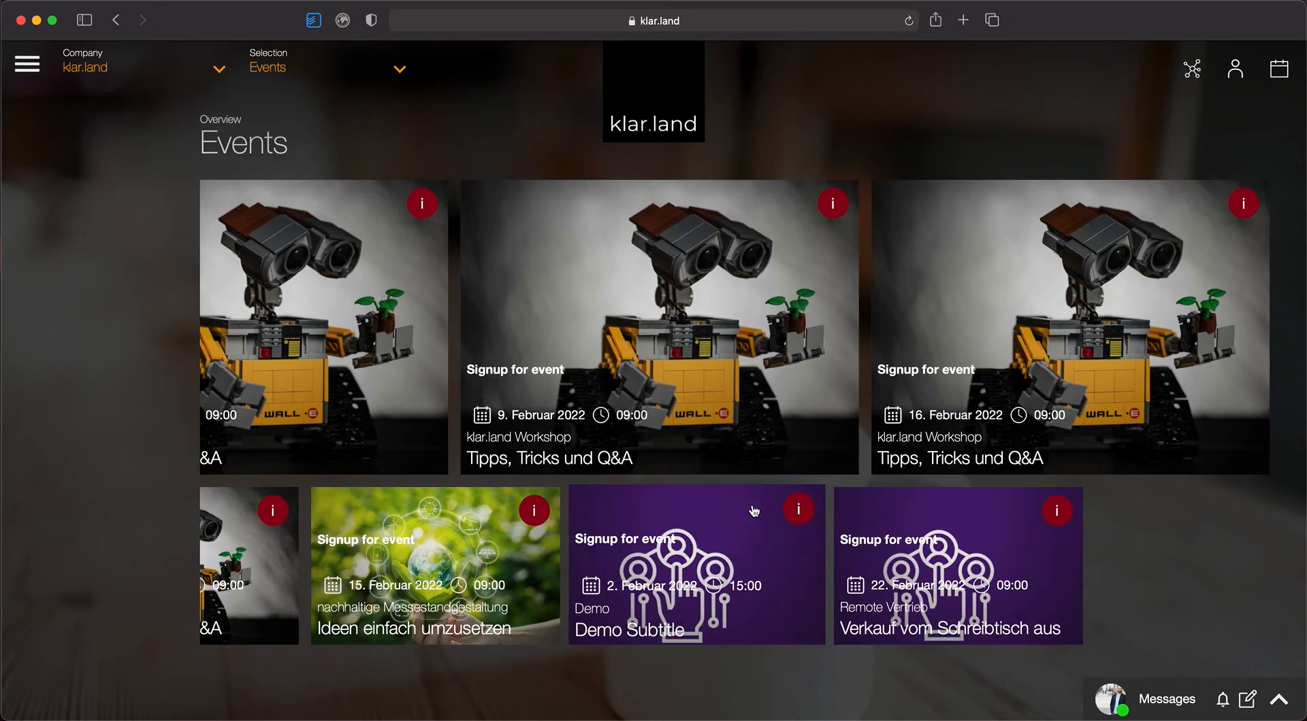
pyautogui.click(799, 510)
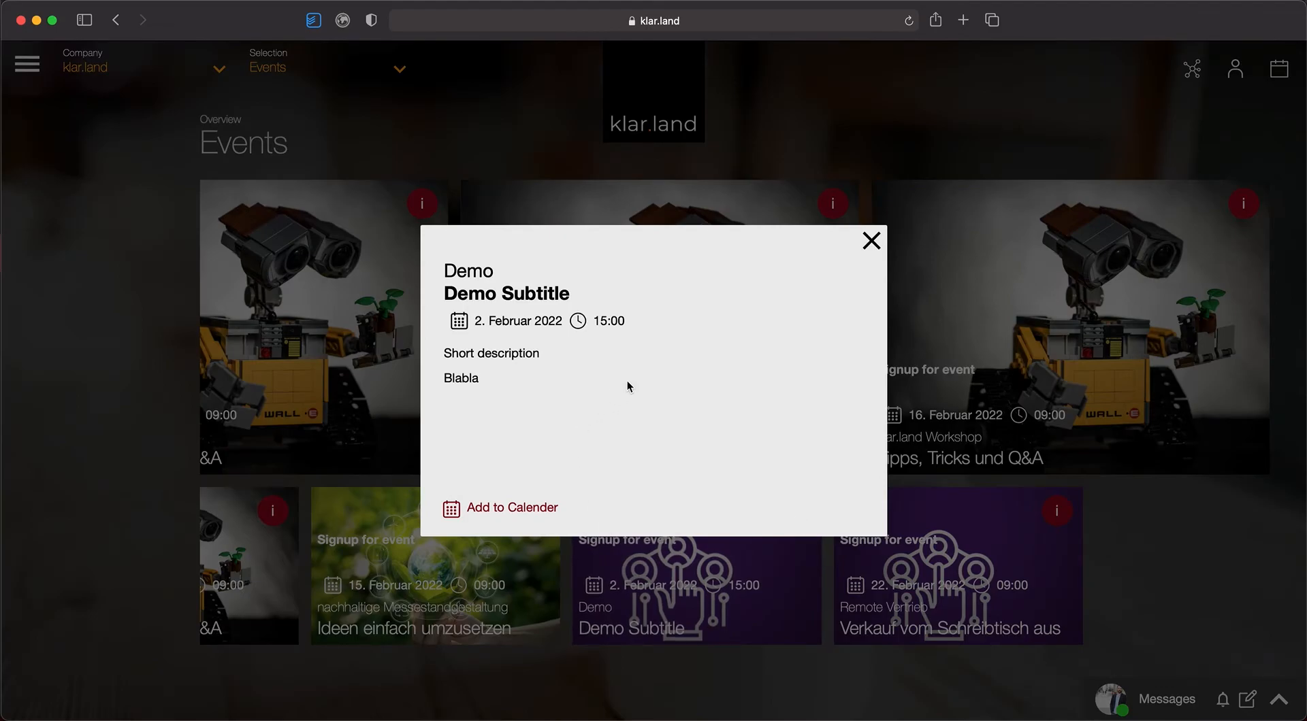
pyautogui.moveTo(447, 355); pyautogui.dragTo(548, 354)
pyautogui.moveTo(453, 380); pyautogui.dragTo(449, 380)
# Step: Add the Demo event to the calendar, check its entry in the personal calendar and return to the Events overview
pyautogui.click(515, 507)
pyautogui.click(871, 241)
pyautogui.click(1278, 81)
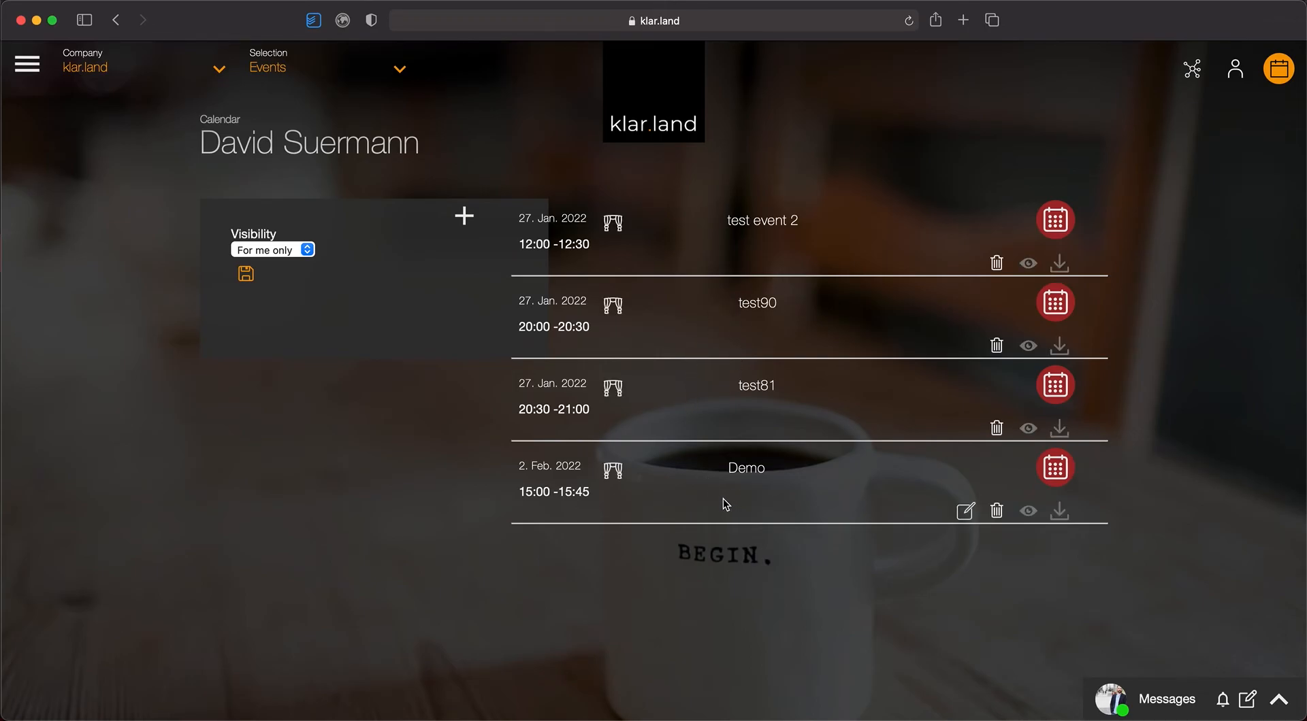
pyautogui.click(736, 467)
pyautogui.click(117, 24)
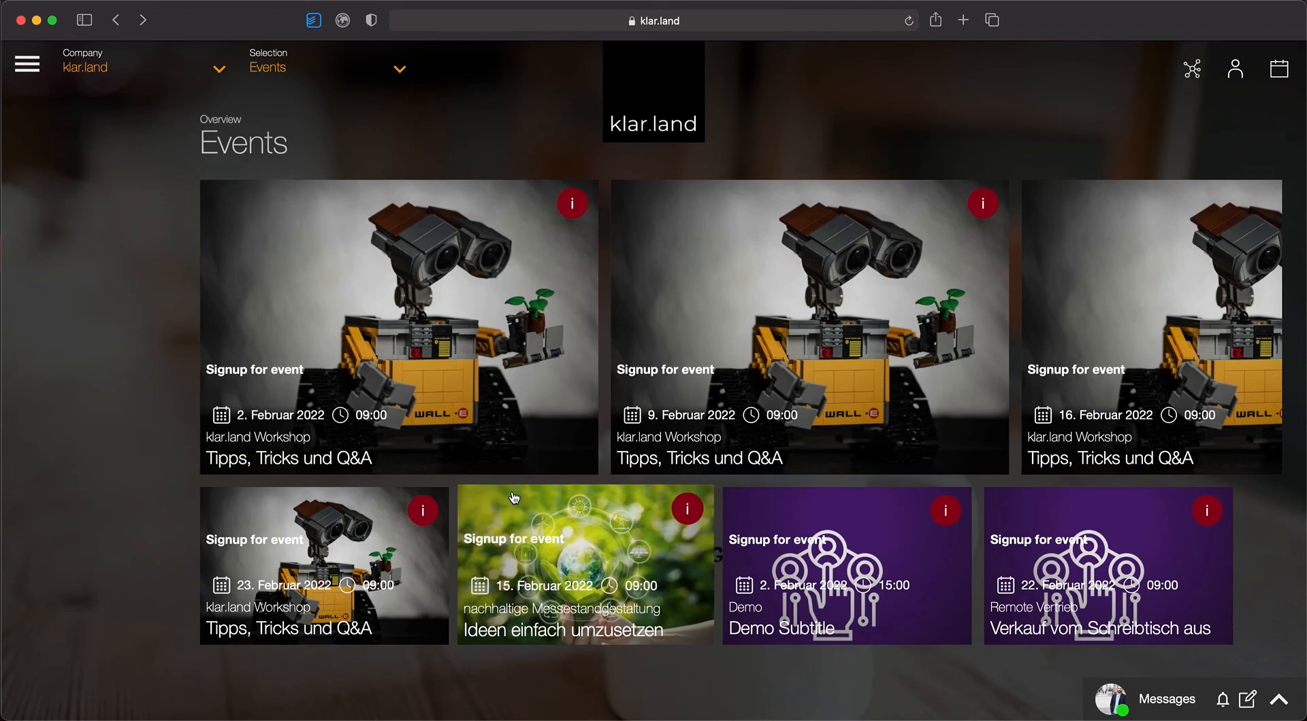
# Step: Reopen the Demo event for editing from the Events selection and look through its settings
pyautogui.click(40, 68)
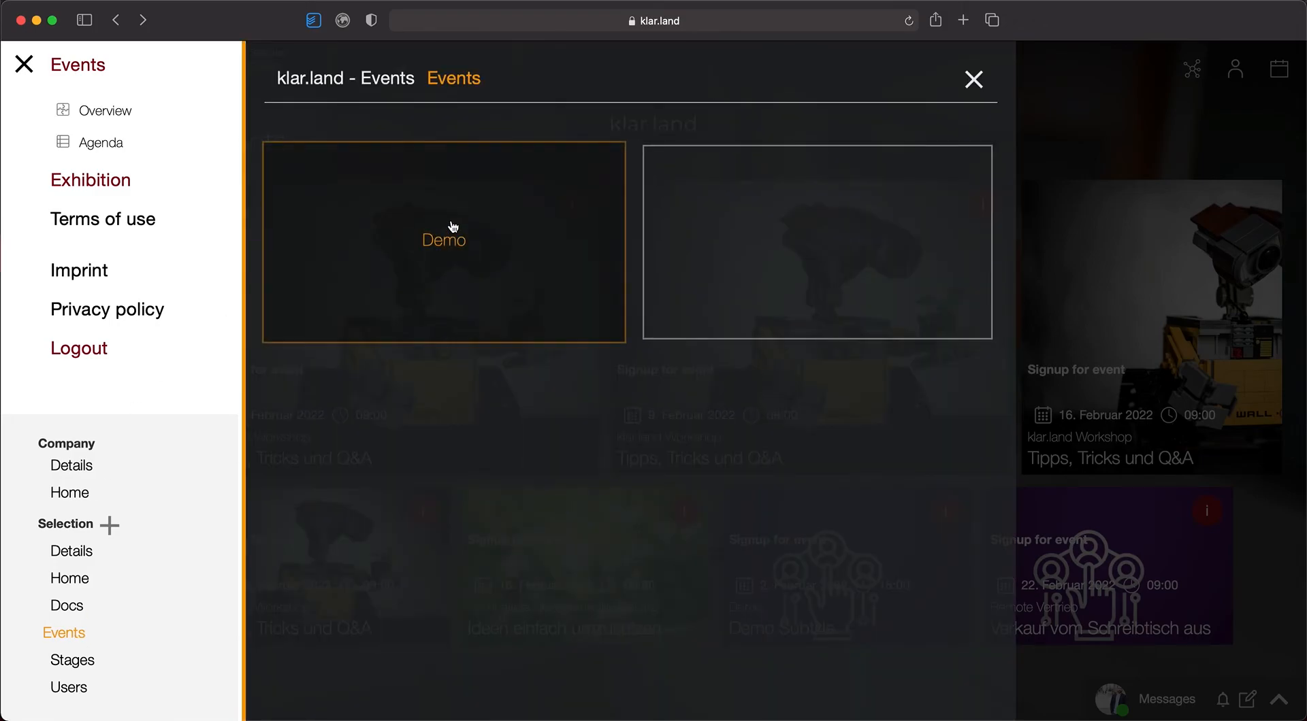
pyautogui.click(419, 249)
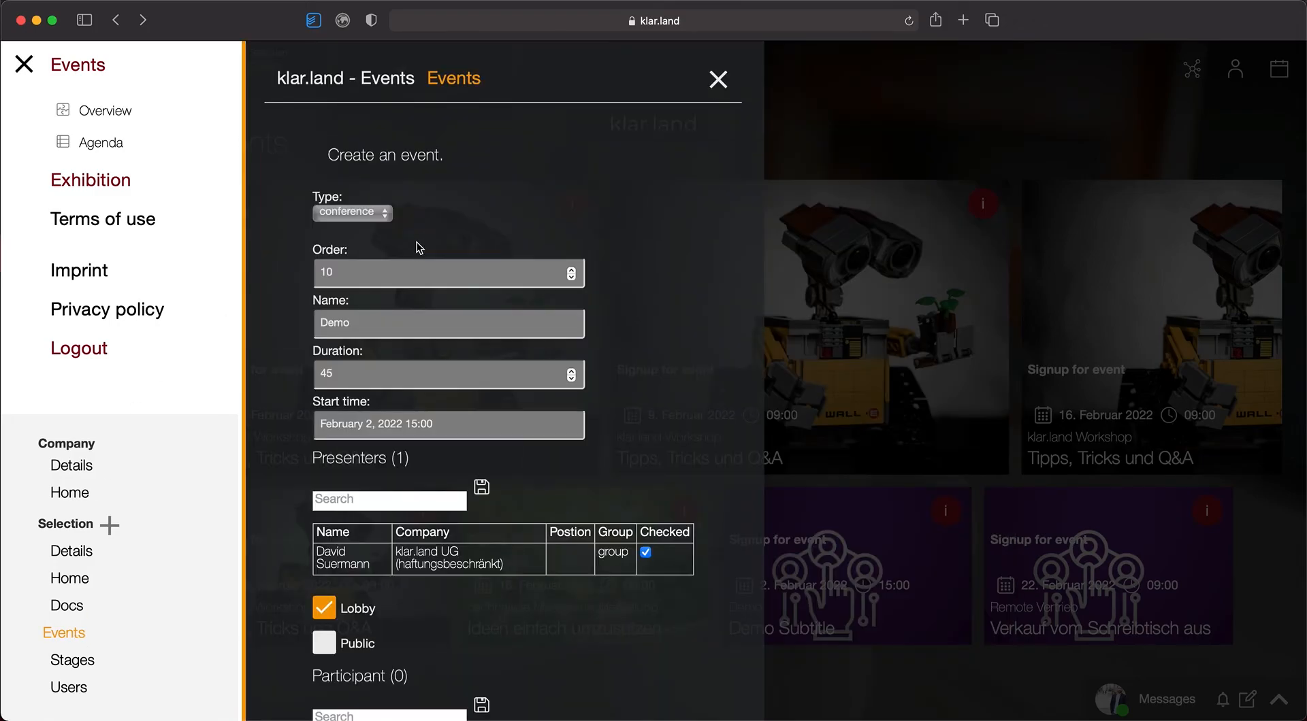
pyautogui.scroll(-5, 493, 402)
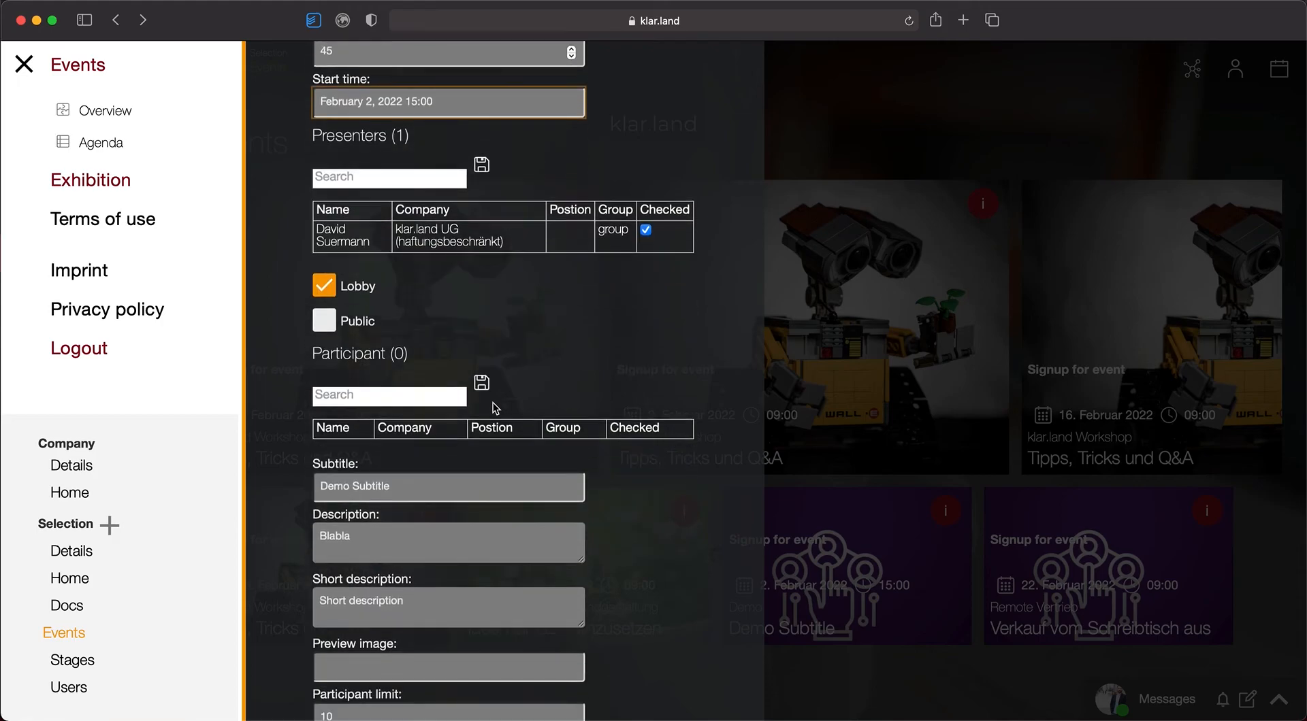
pyautogui.scroll(-2, 353, 385)
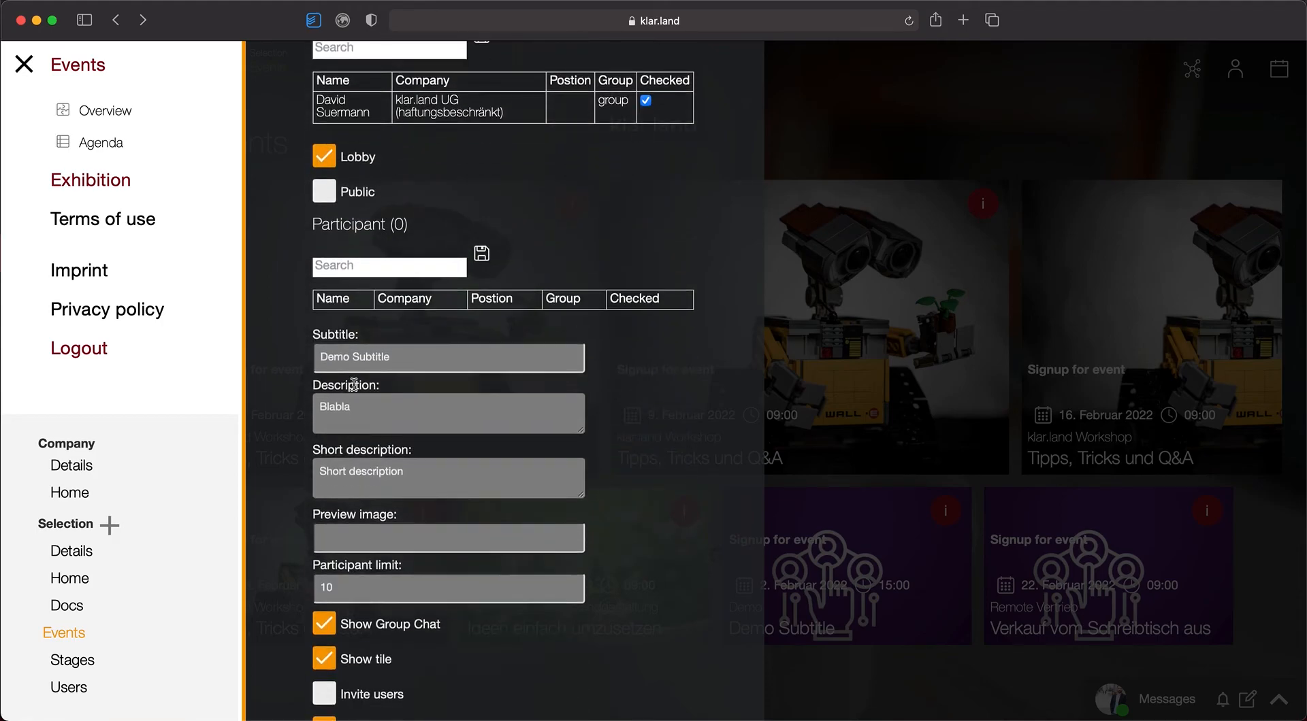
pyautogui.click(476, 462)
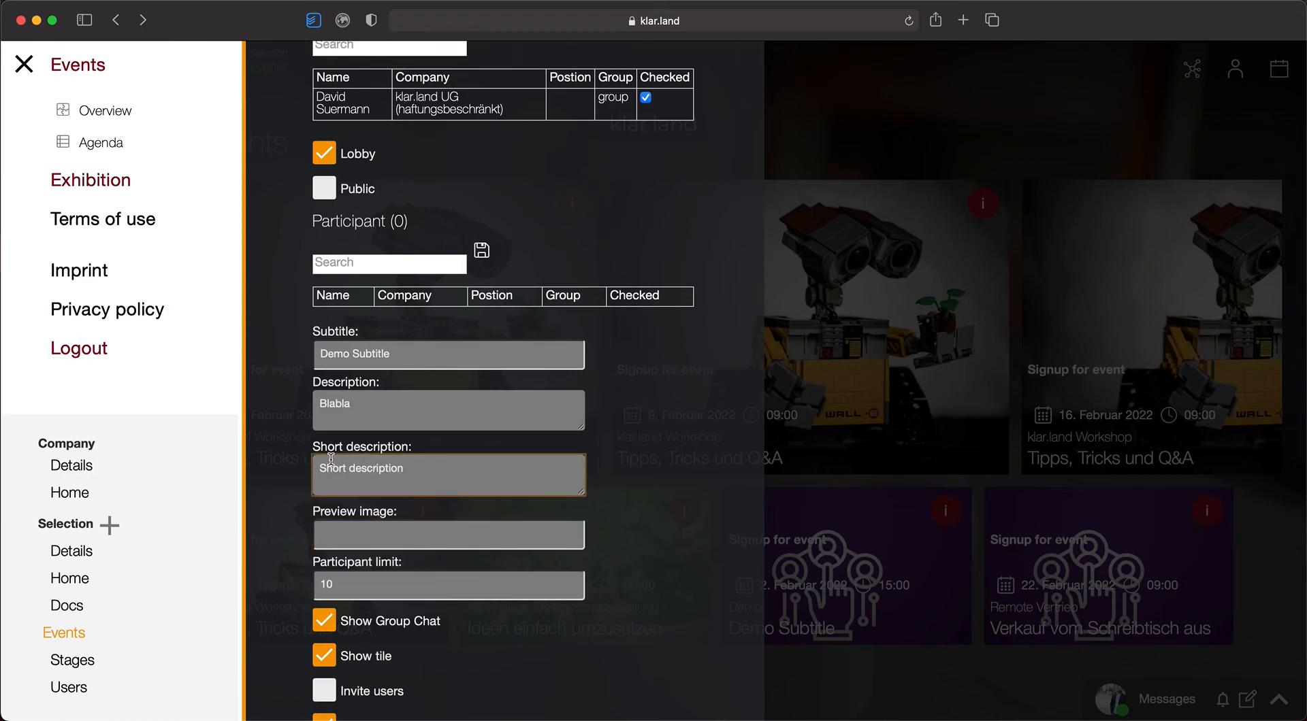
pyautogui.scroll(5, 330, 455)
pyautogui.click(325, 161)
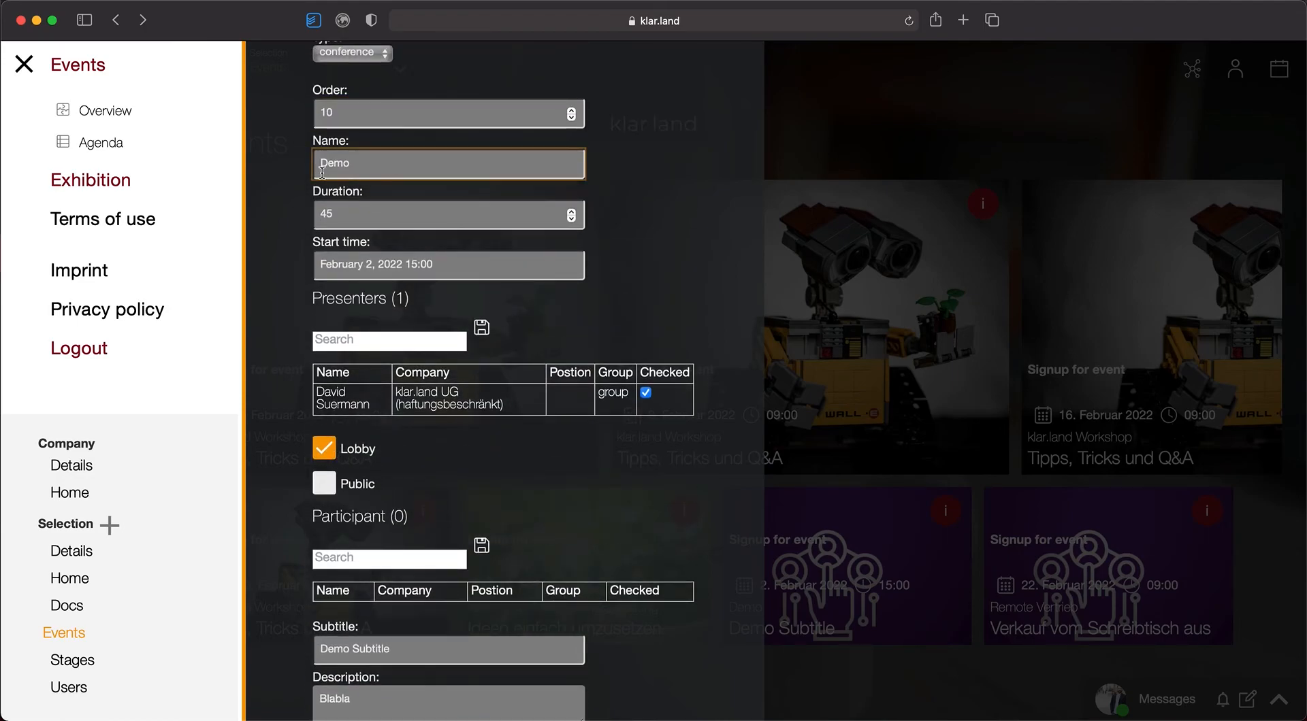
# Step: Search the Demo event's participants by first name, check the person from klardenker GmbH and save the participant list
pyautogui.scroll(-4, 352, 318)
pyautogui.click(352, 318)
pyautogui.write('david')
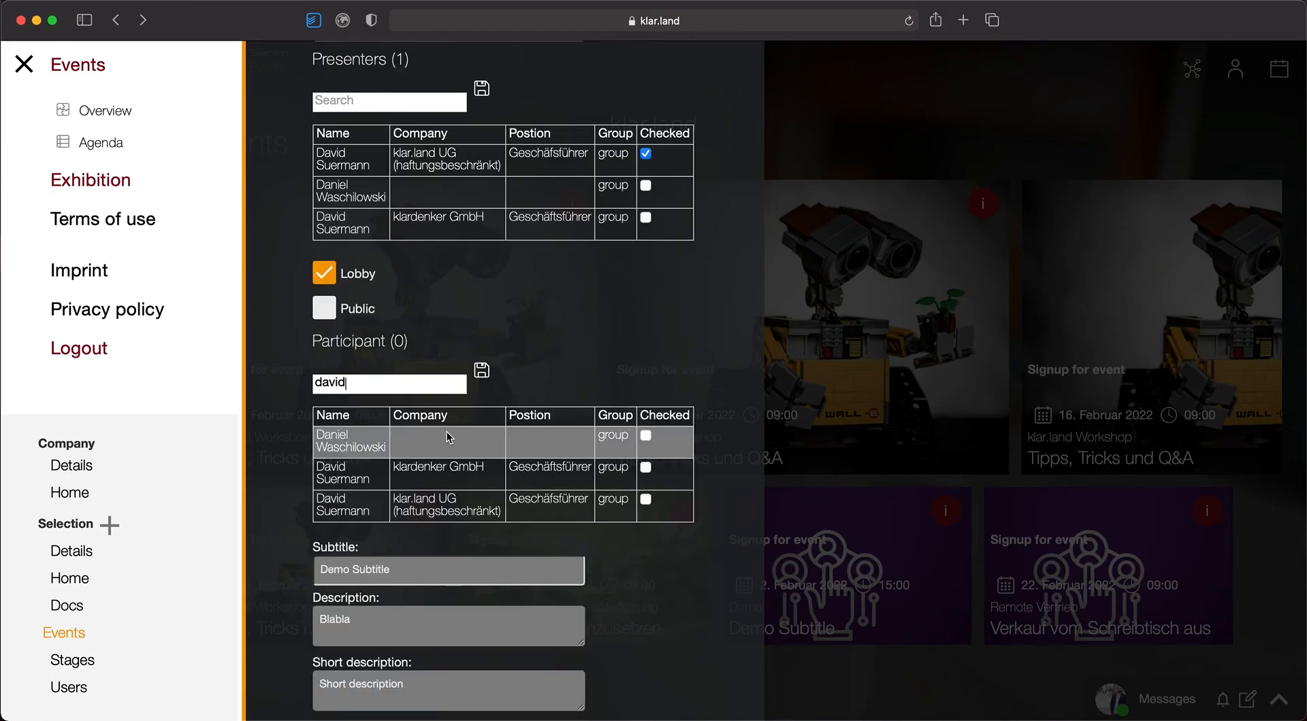
pyautogui.click(645, 468)
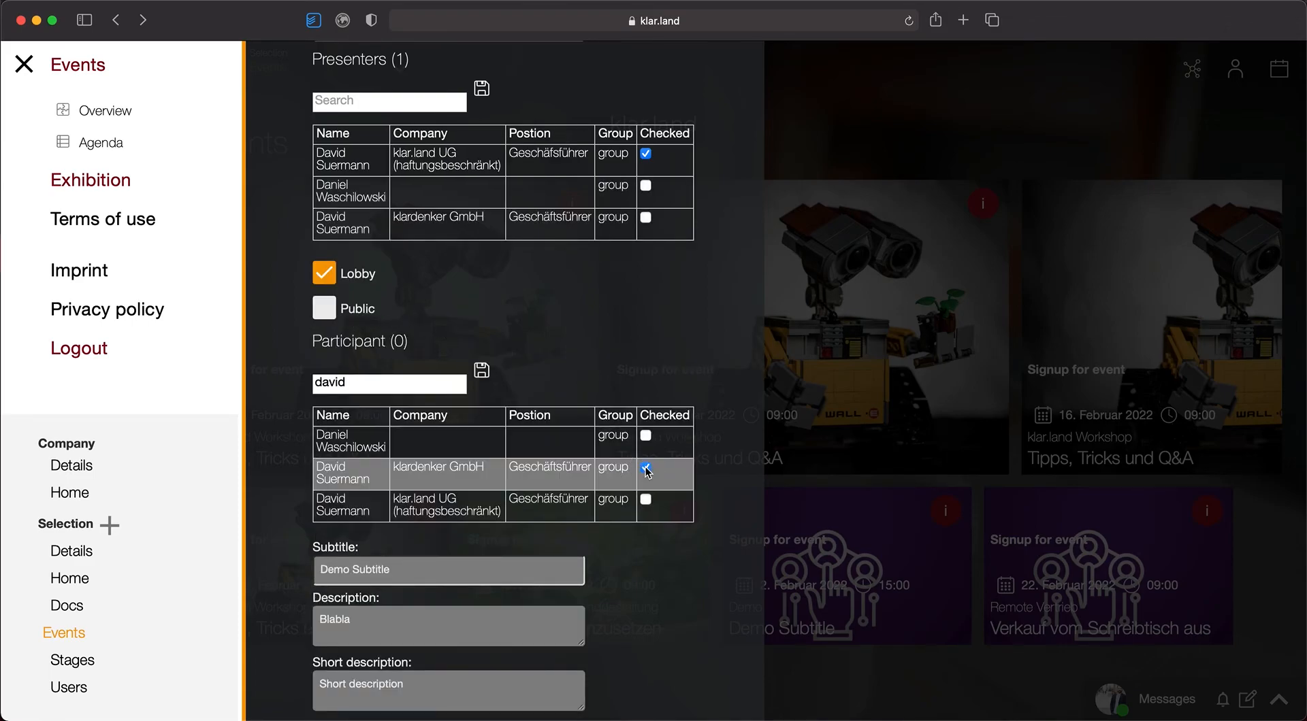
pyautogui.click(482, 373)
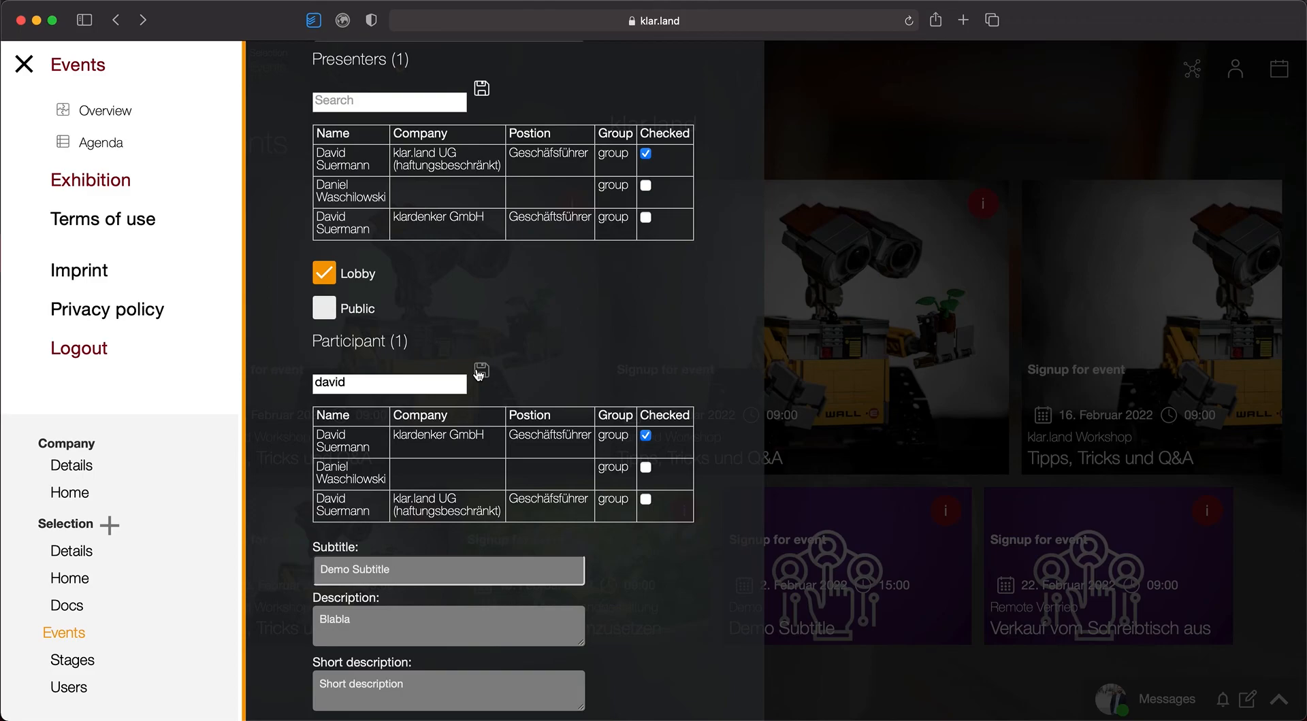
# Step: Review the Demo event's presenters, participants and options, leave its form for the Events overview and open the main menu
pyautogui.scroll(-8, 479, 374)
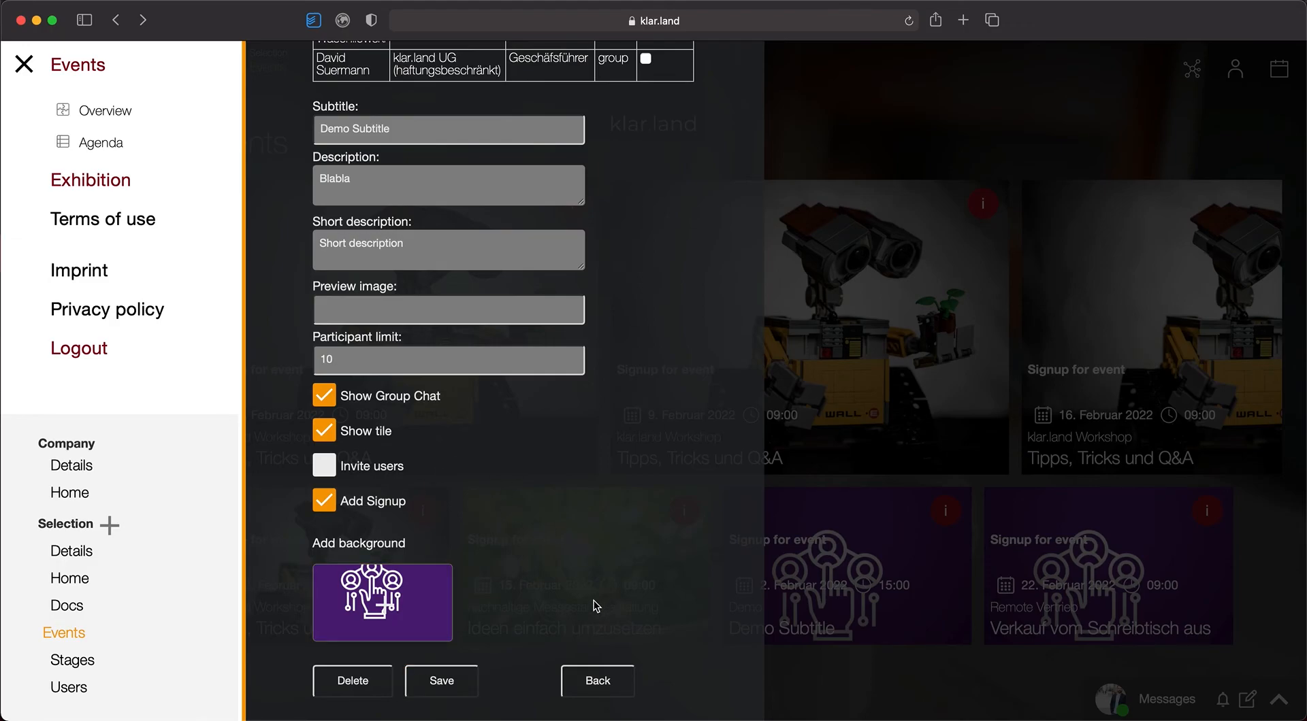
pyautogui.scroll(4, 593, 601)
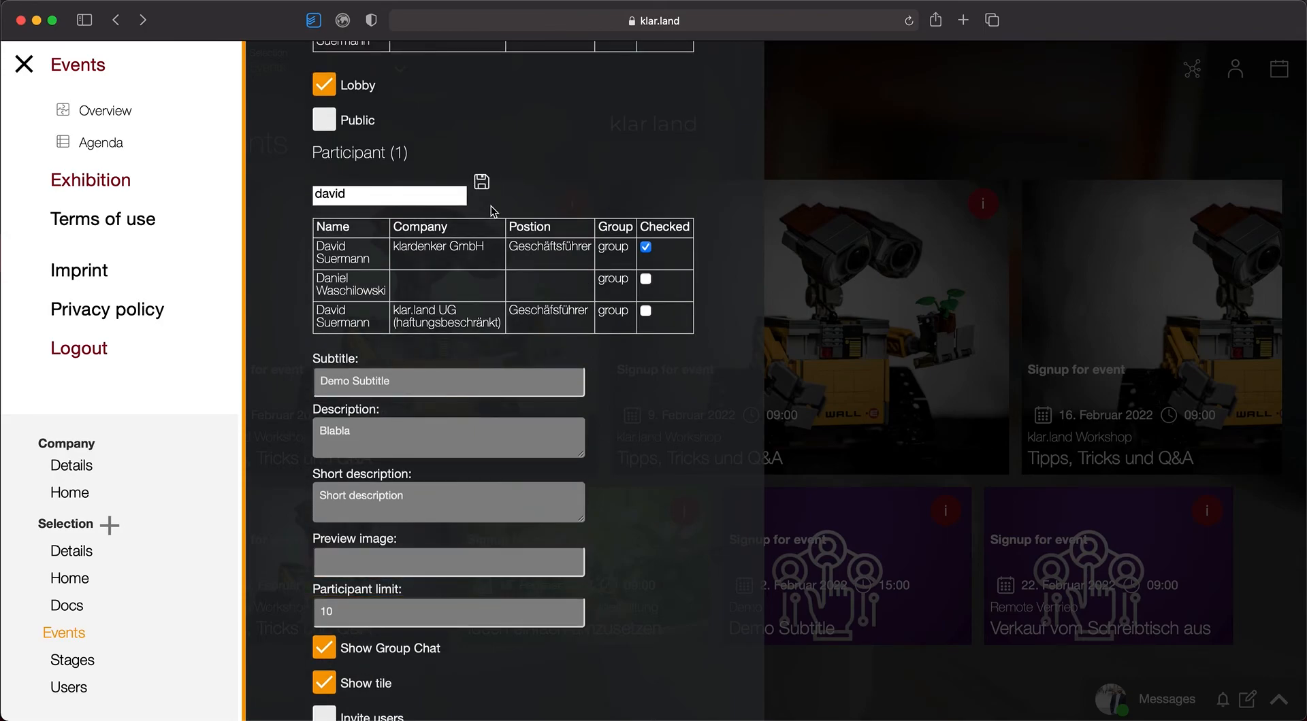
pyautogui.scroll(3, 493, 209)
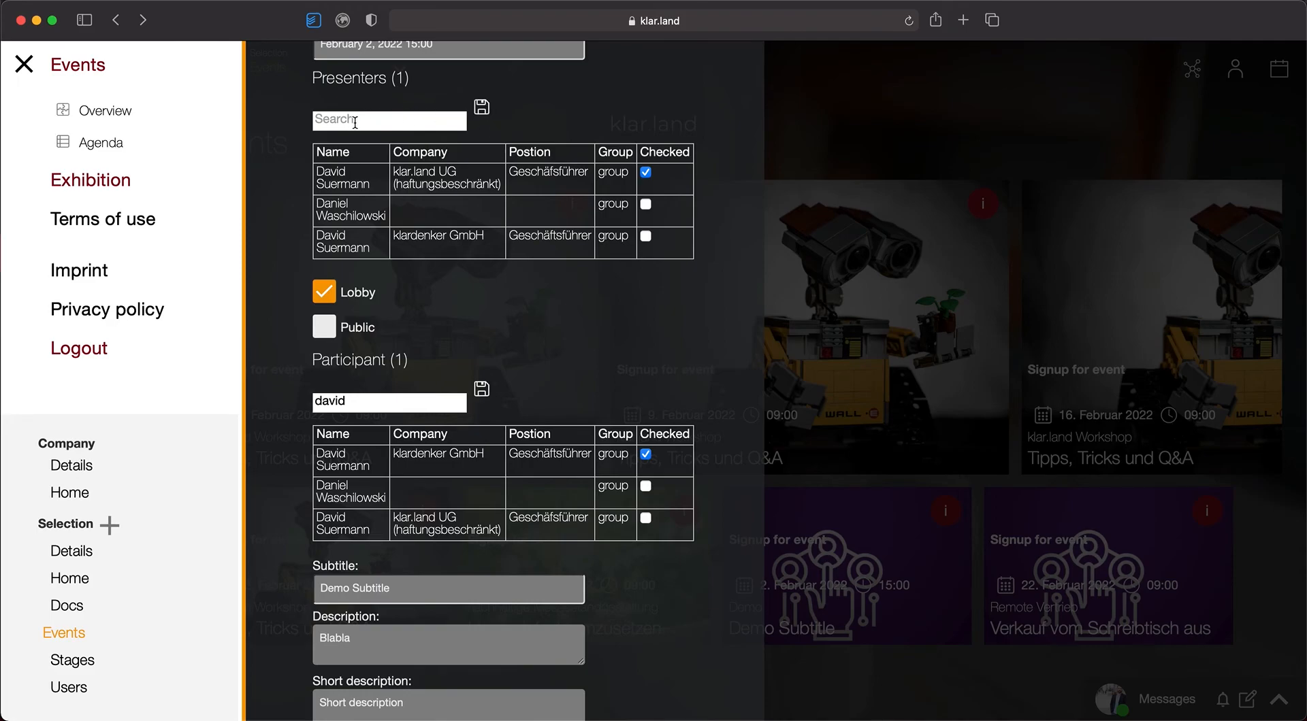
pyautogui.scroll(-7, 493, 130)
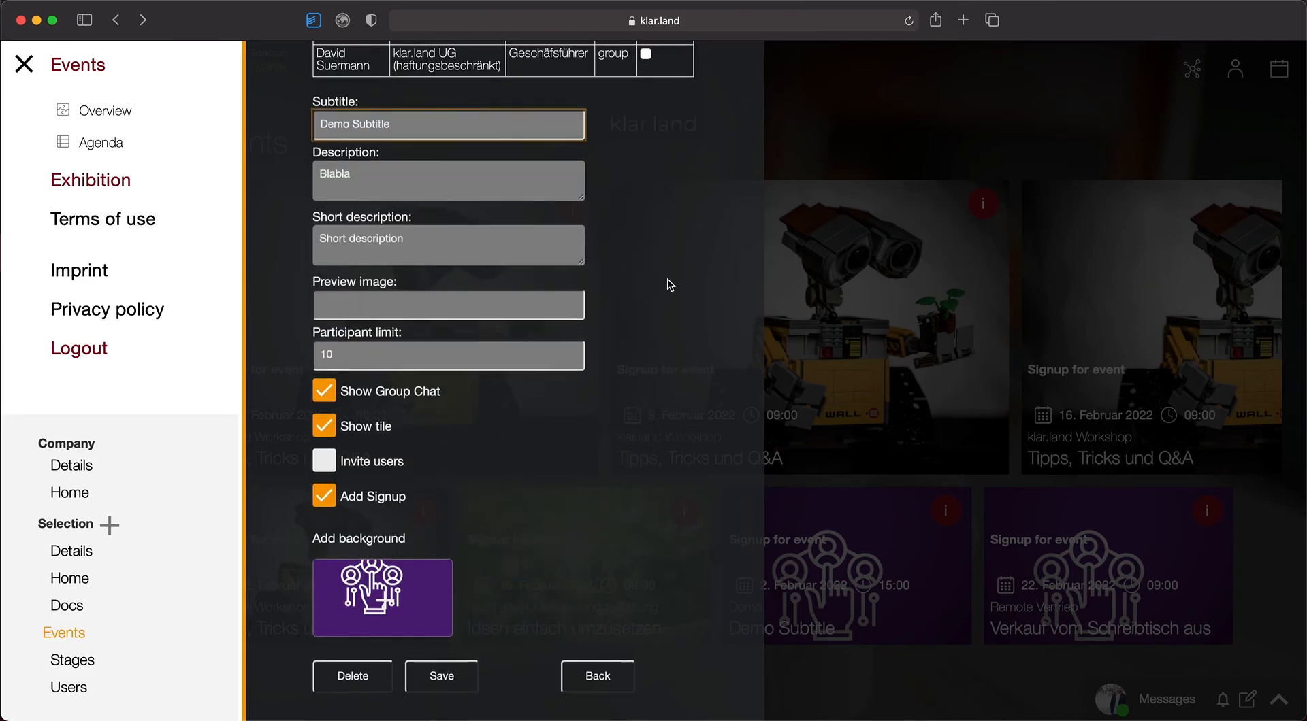
pyautogui.click(599, 681)
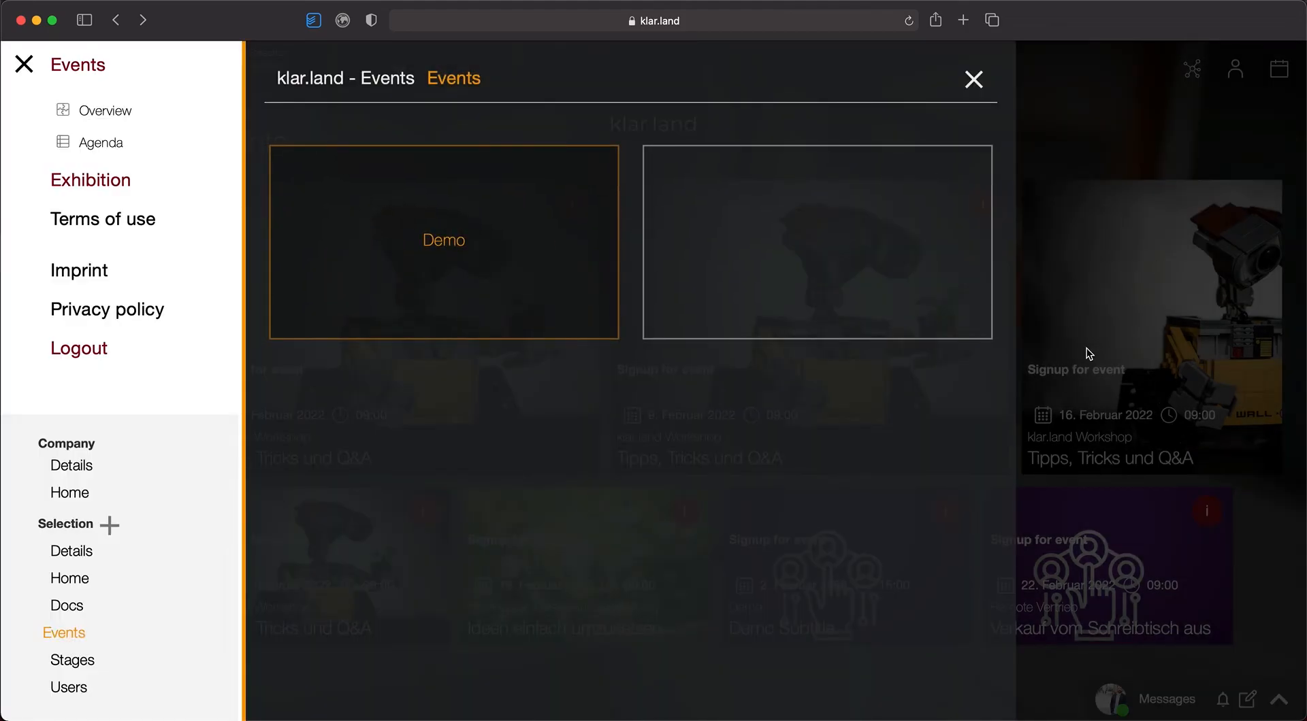
pyautogui.click(1083, 349)
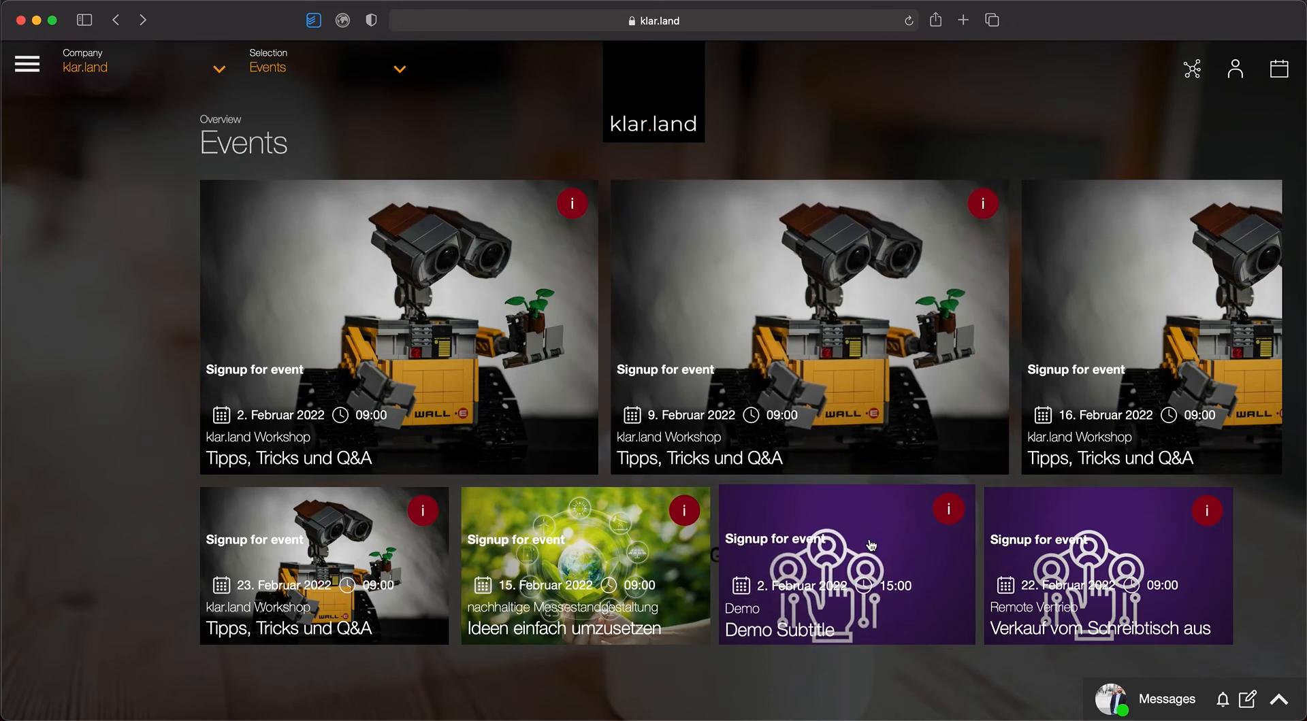
pyautogui.click(28, 65)
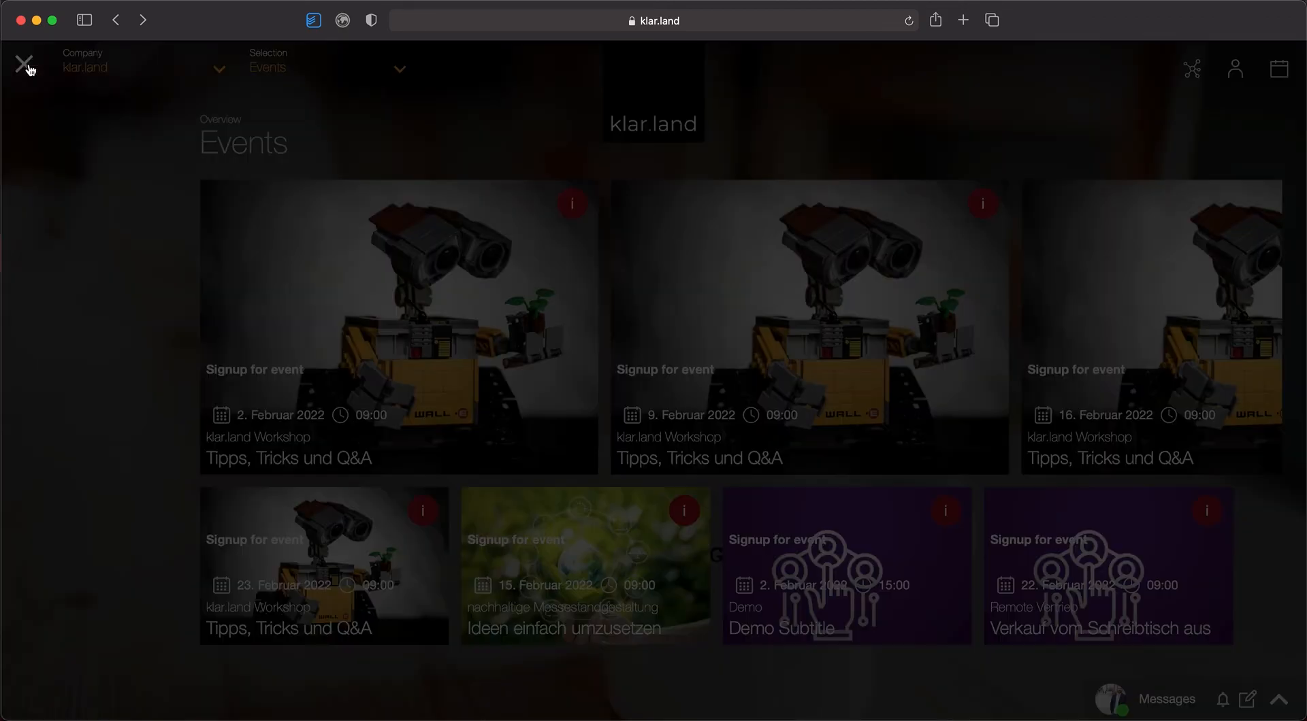
# Step: Reopen the Demo event for editing from the Events selection and go to its Lobby and Public options
pyautogui.click(54, 634)
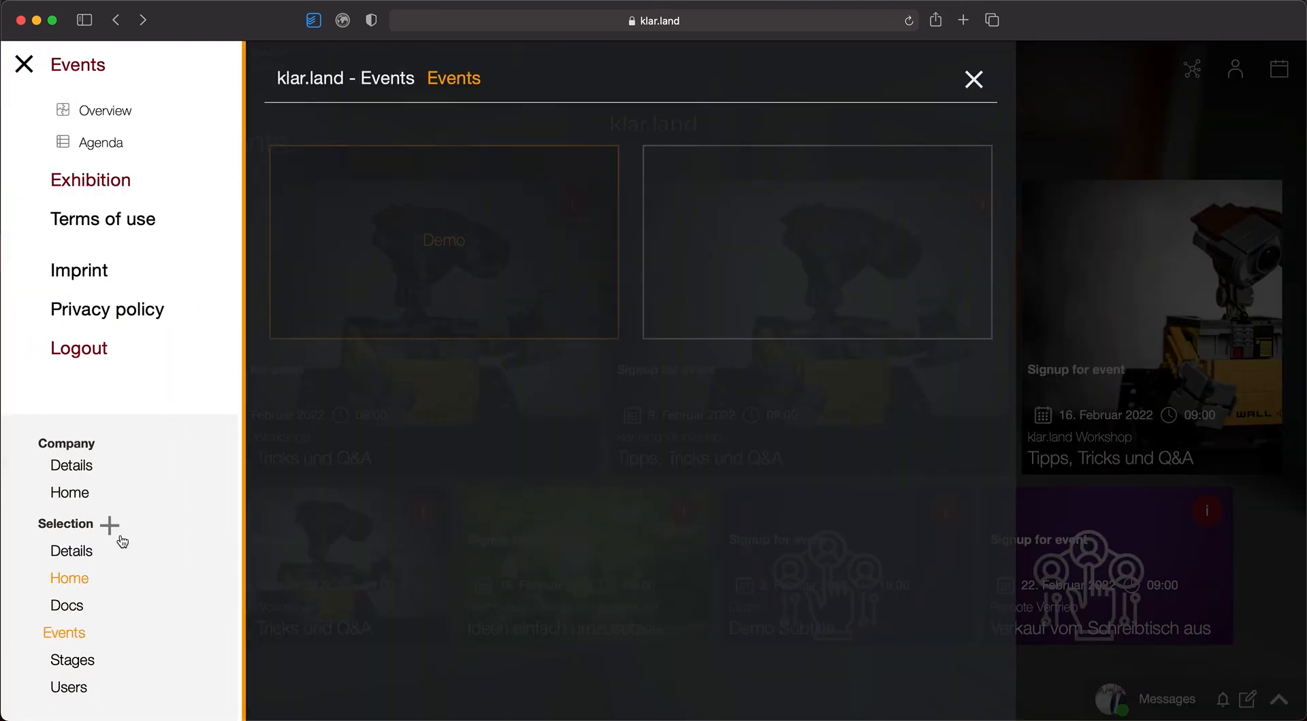
pyautogui.click(431, 298)
pyautogui.scroll(-5, 400, 483)
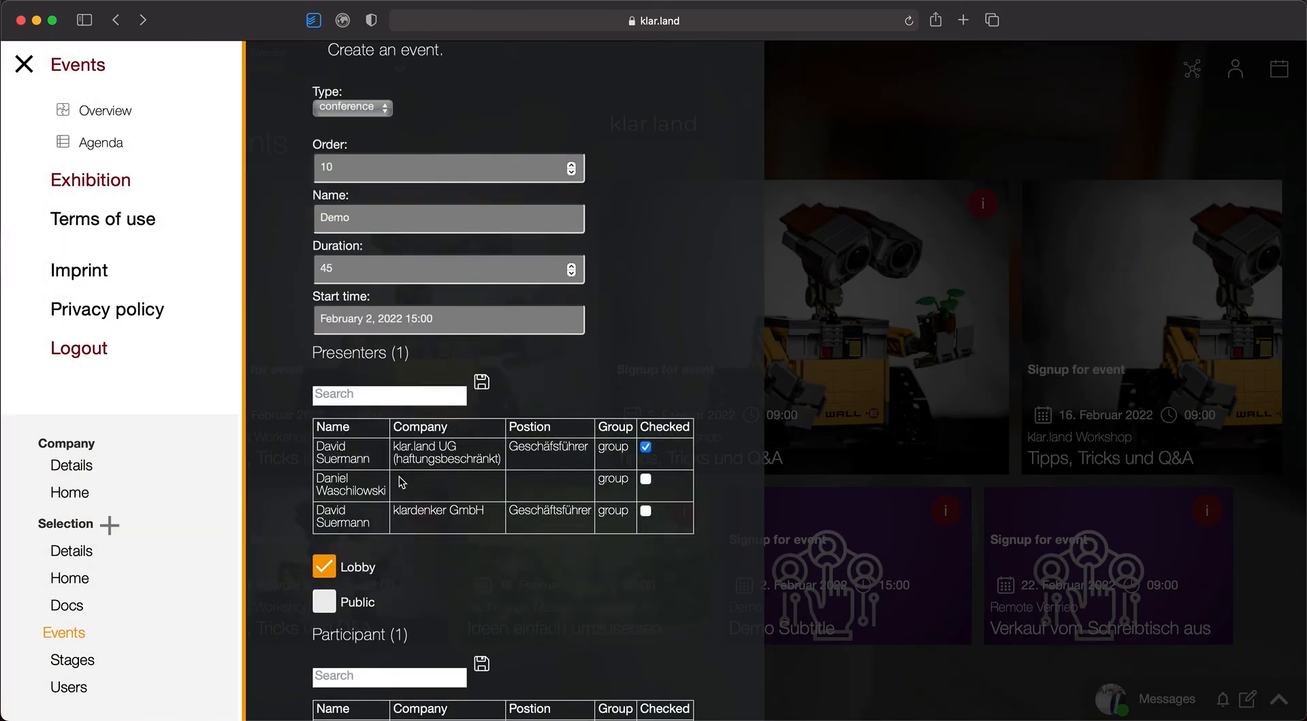
# Step: Try the Public and Invite users options on the Demo event and turn both off again
pyautogui.click(325, 407)
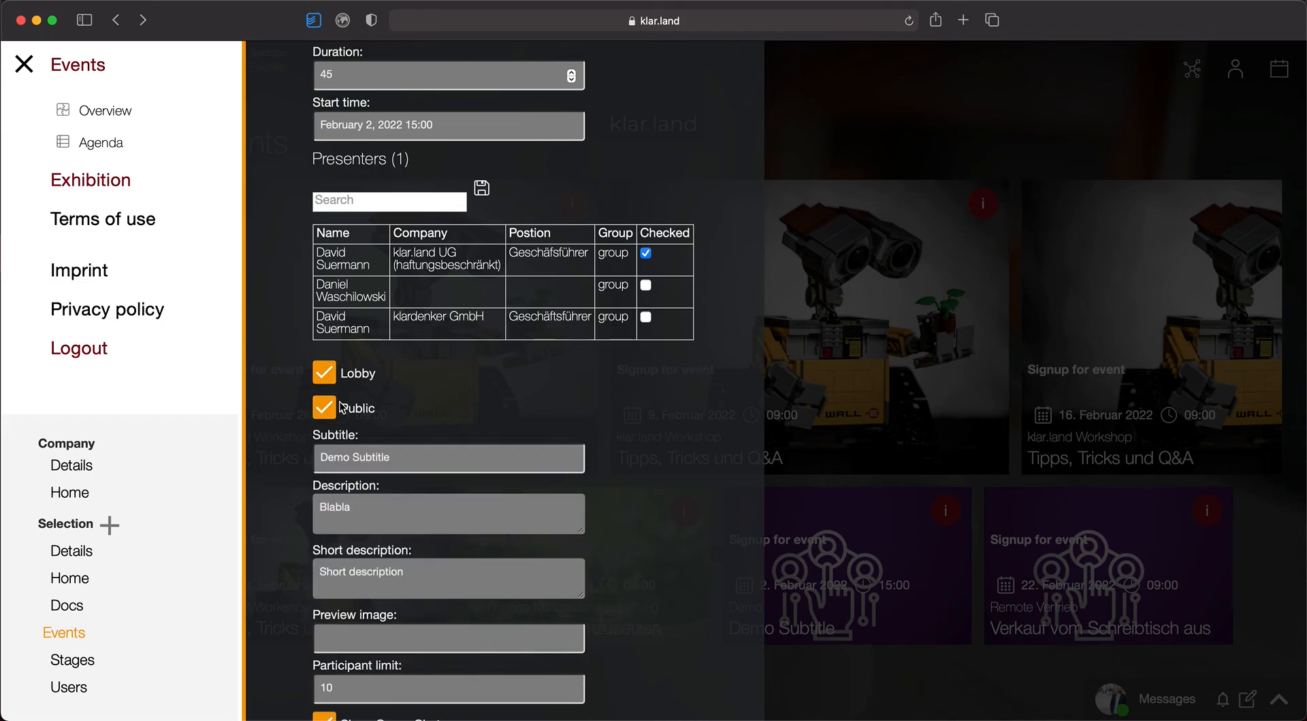
pyautogui.scroll(-4, 340, 407)
pyautogui.scroll(-2, 342, 407)
pyautogui.click(379, 135)
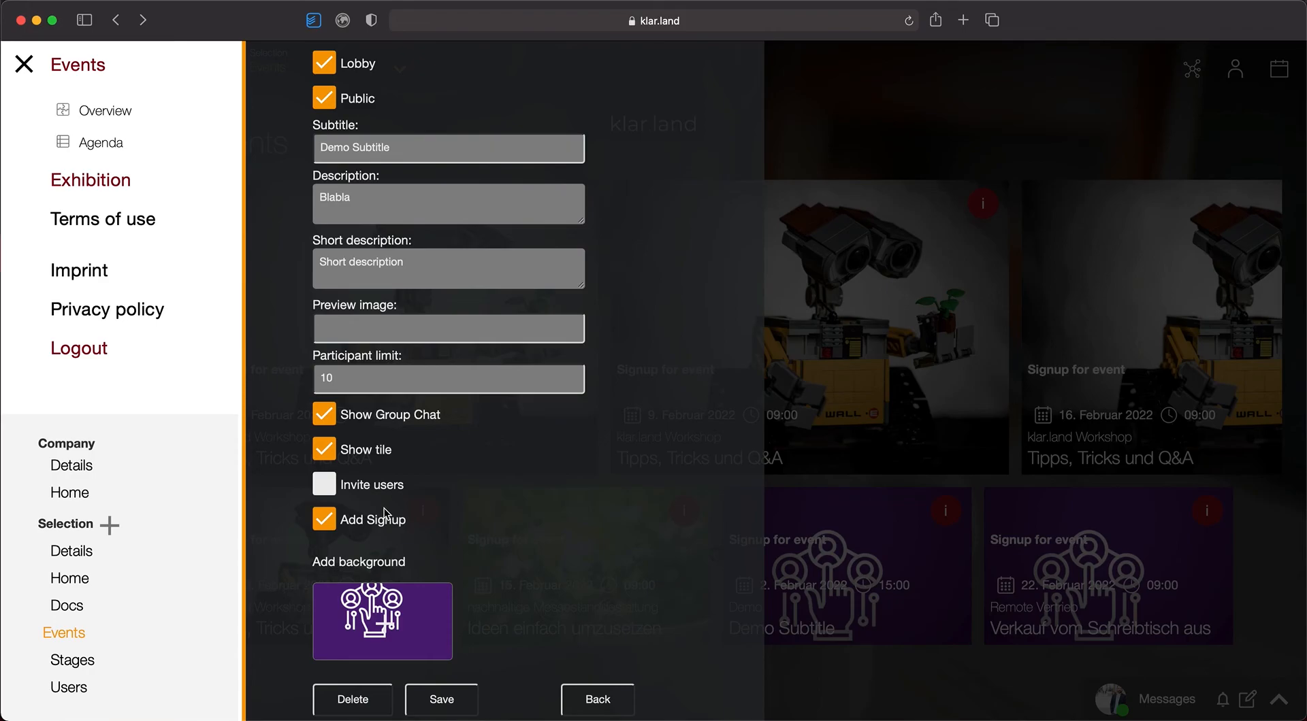
pyautogui.click(328, 490)
pyautogui.scroll(-1, 418, 491)
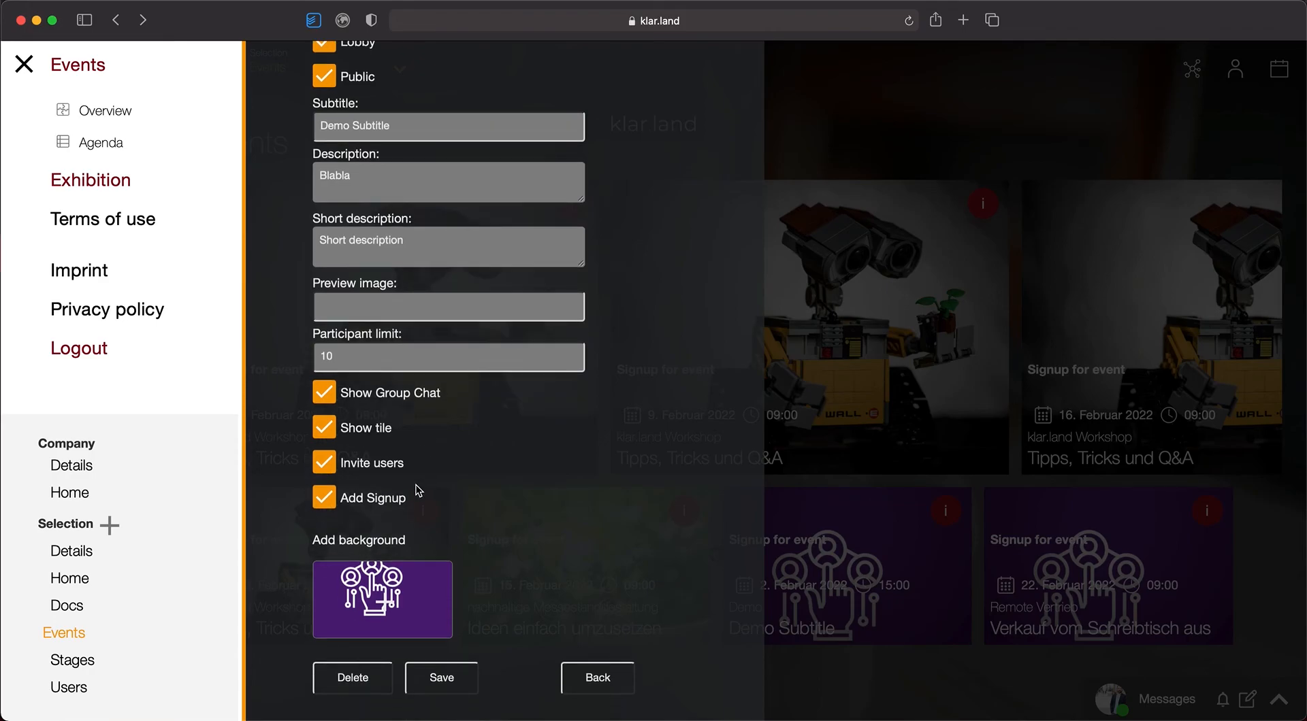
pyautogui.scroll(1, 415, 485)
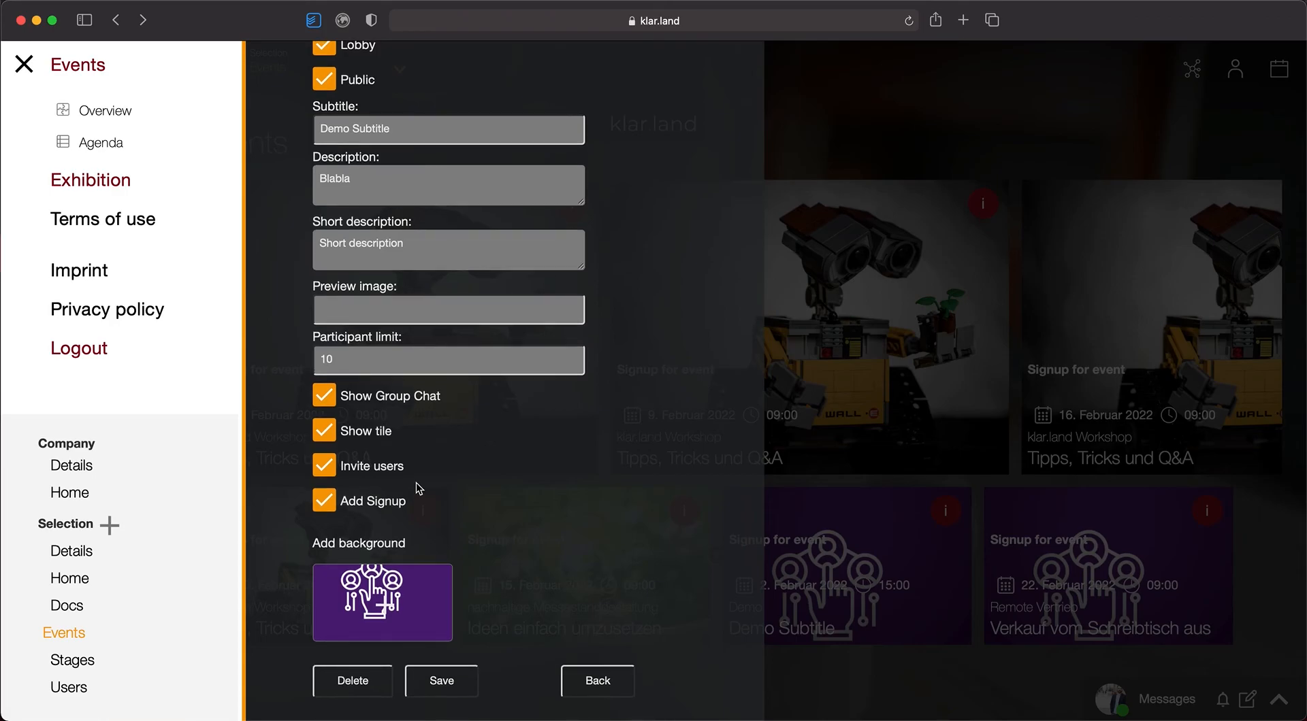
pyautogui.click(329, 468)
pyautogui.click(327, 82)
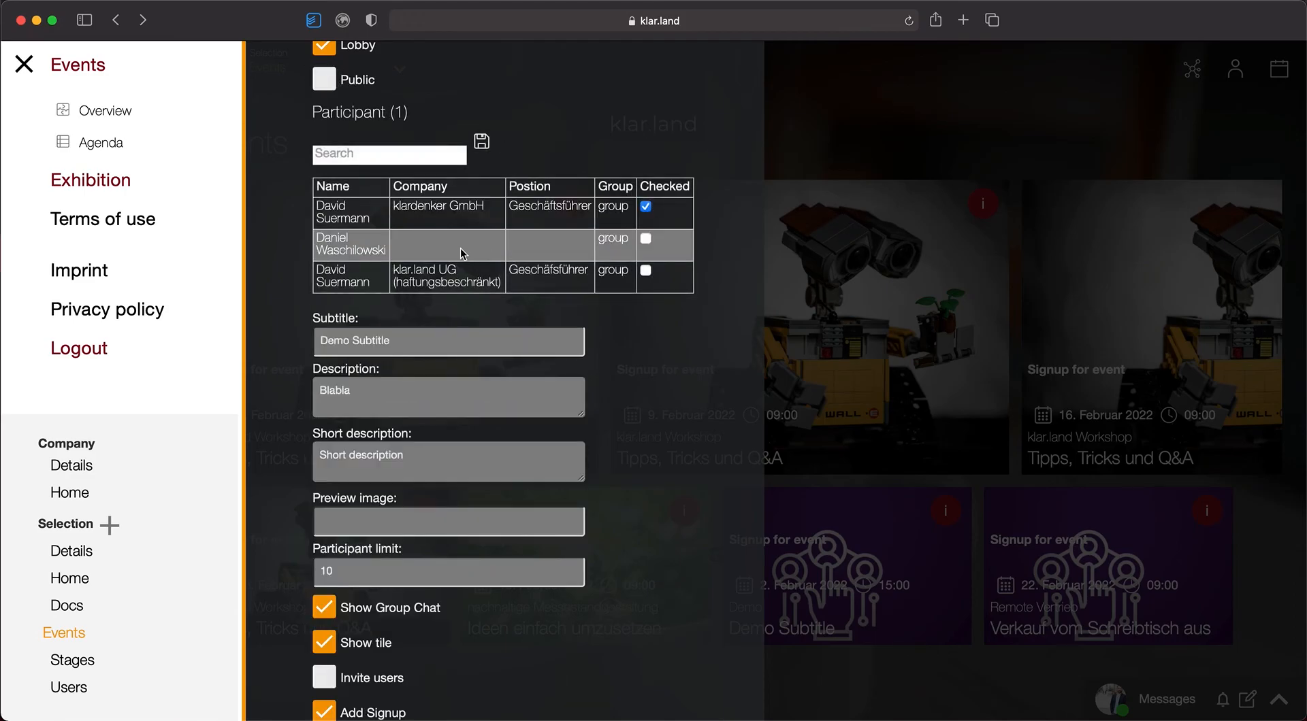
# Step: Add the line "This event is for registered users only." to the Demo event's short description
pyautogui.scroll(-3, 460, 251)
pyautogui.scroll(4, 459, 247)
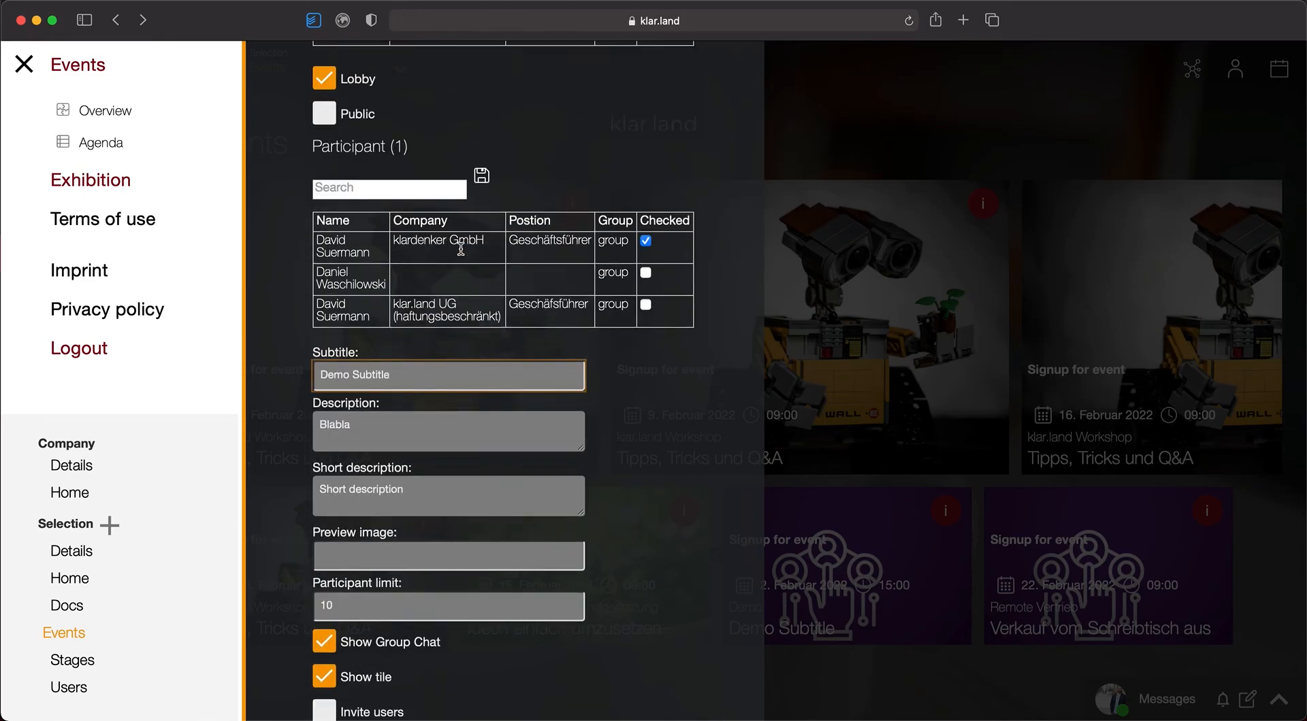
pyautogui.scroll(-4, 470, 381)
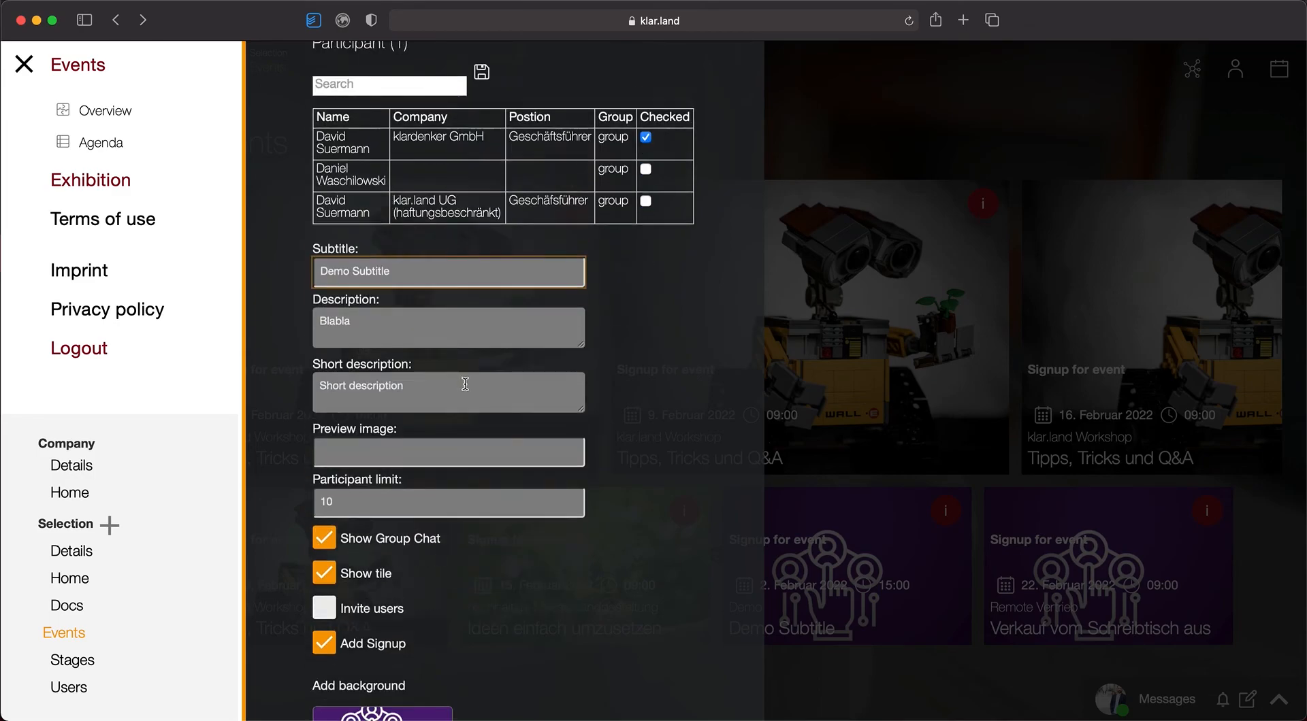
pyautogui.scroll(3, 367, 449)
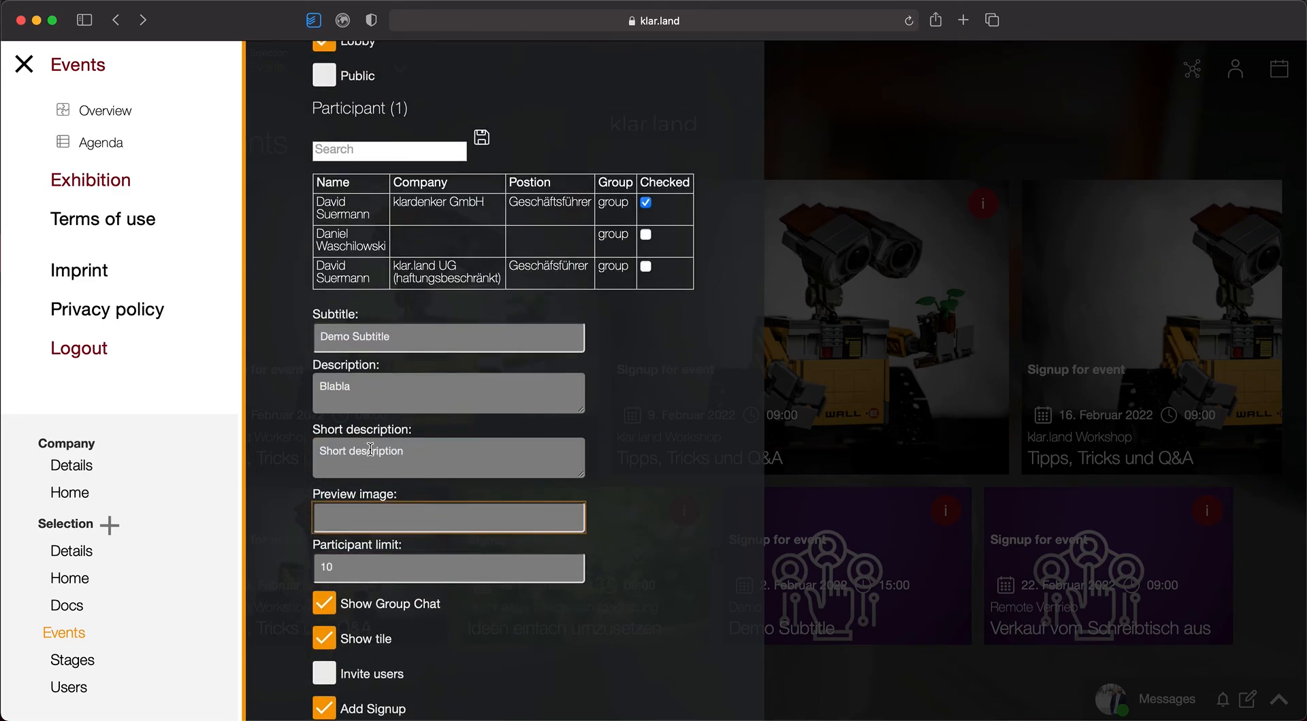
pyautogui.scroll(-5, 337, 672)
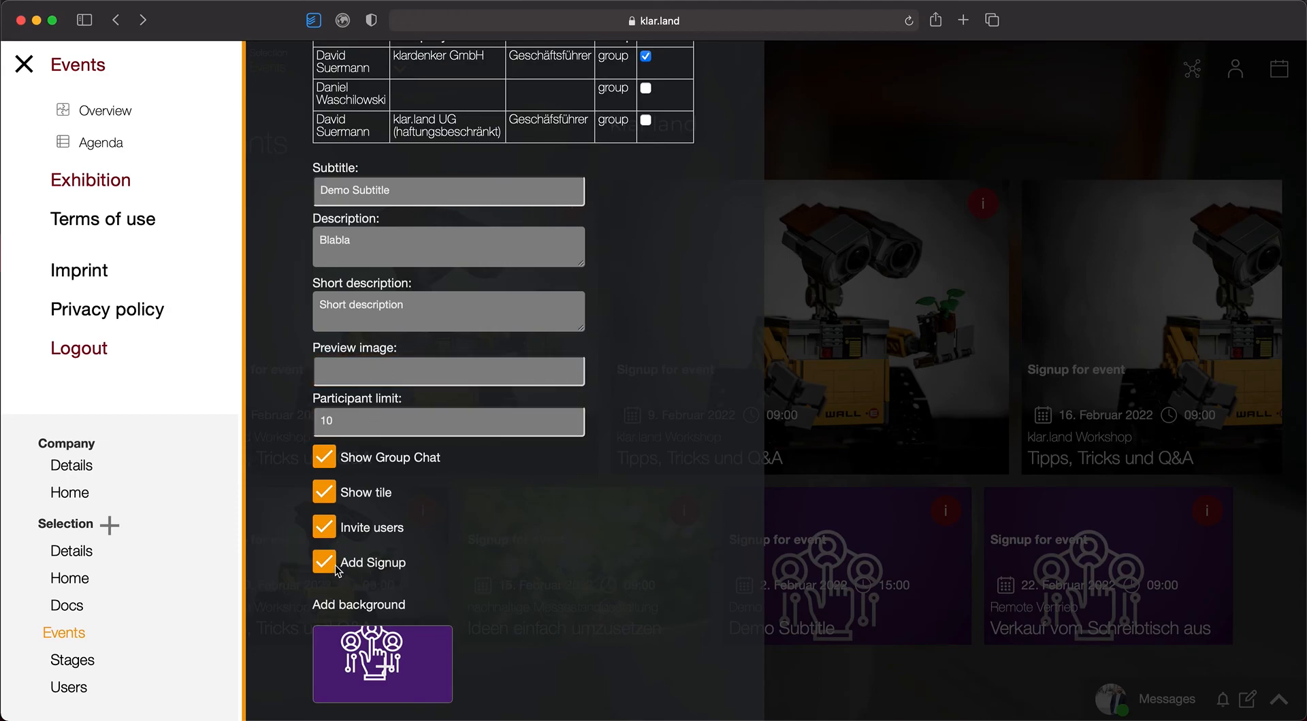
pyautogui.click(432, 312)
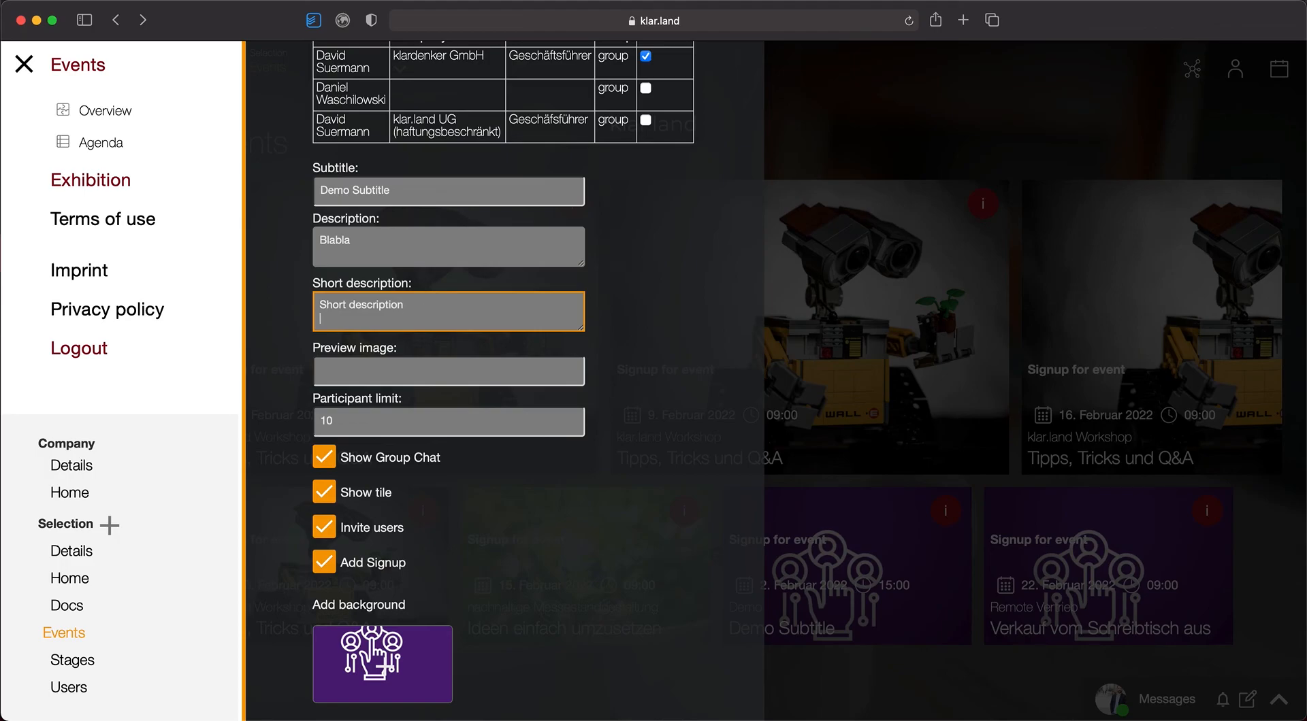
pyautogui.write('This event is for registered users only.')
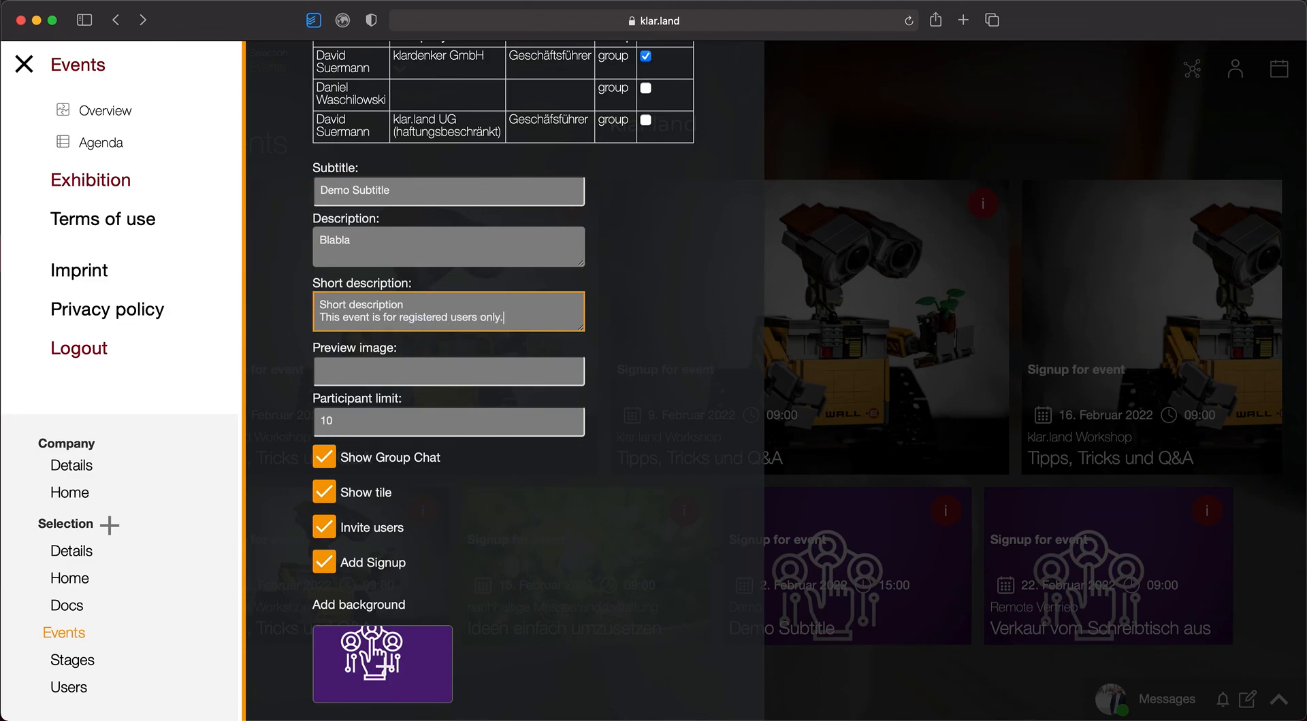
# Step: Turn off Invite users for the Demo event, save it and return to the Events overview
pyautogui.scroll(-3, 438, 459)
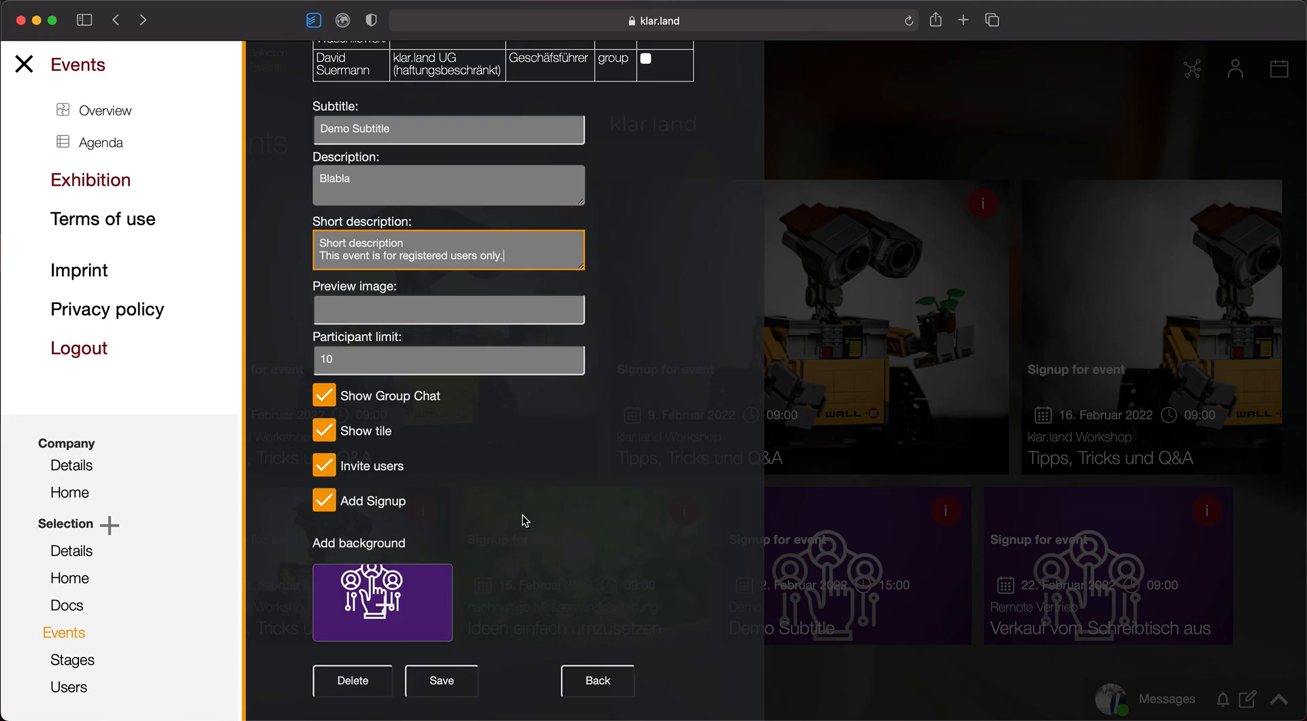
pyautogui.click(327, 467)
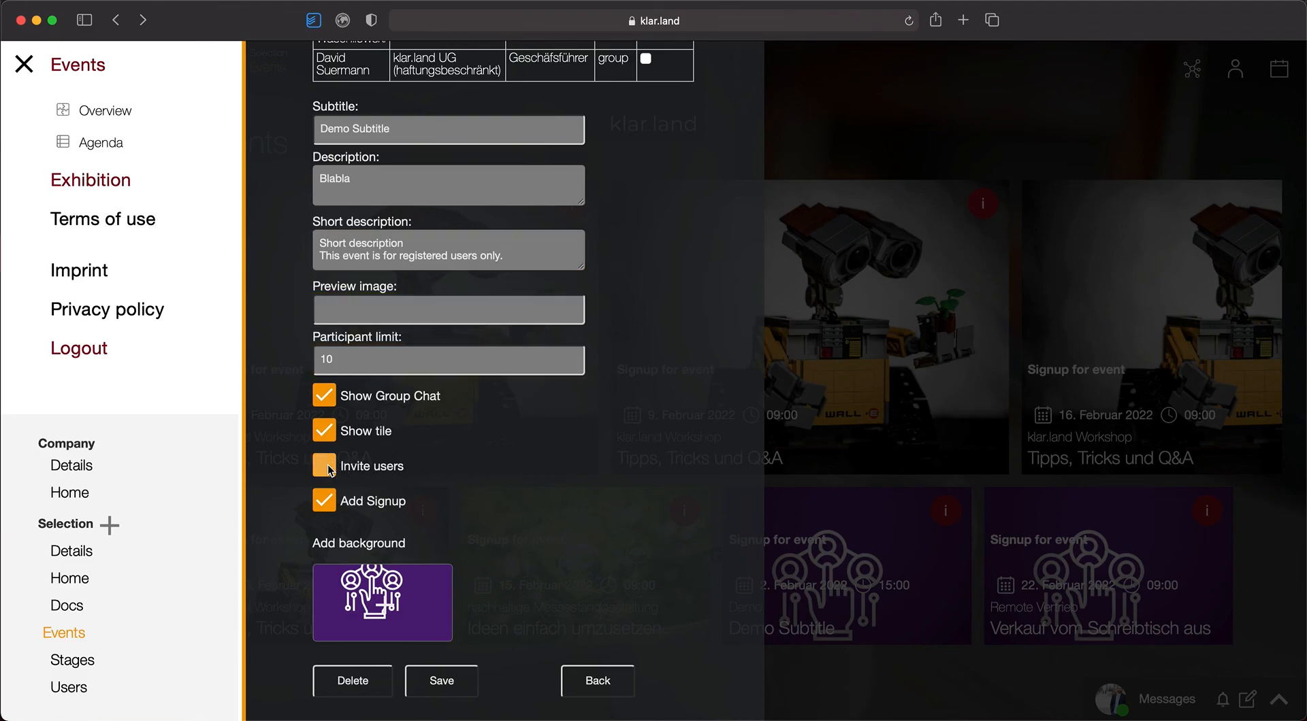
pyautogui.click(439, 682)
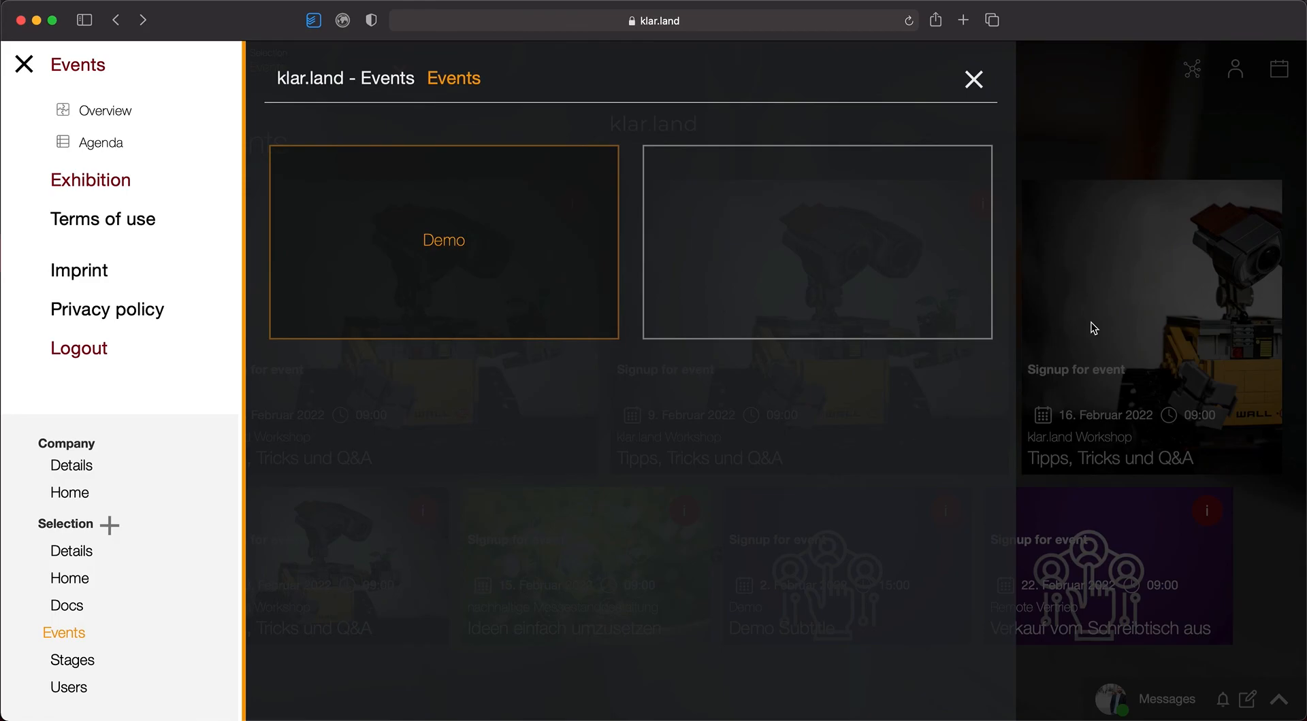
pyautogui.click(1113, 354)
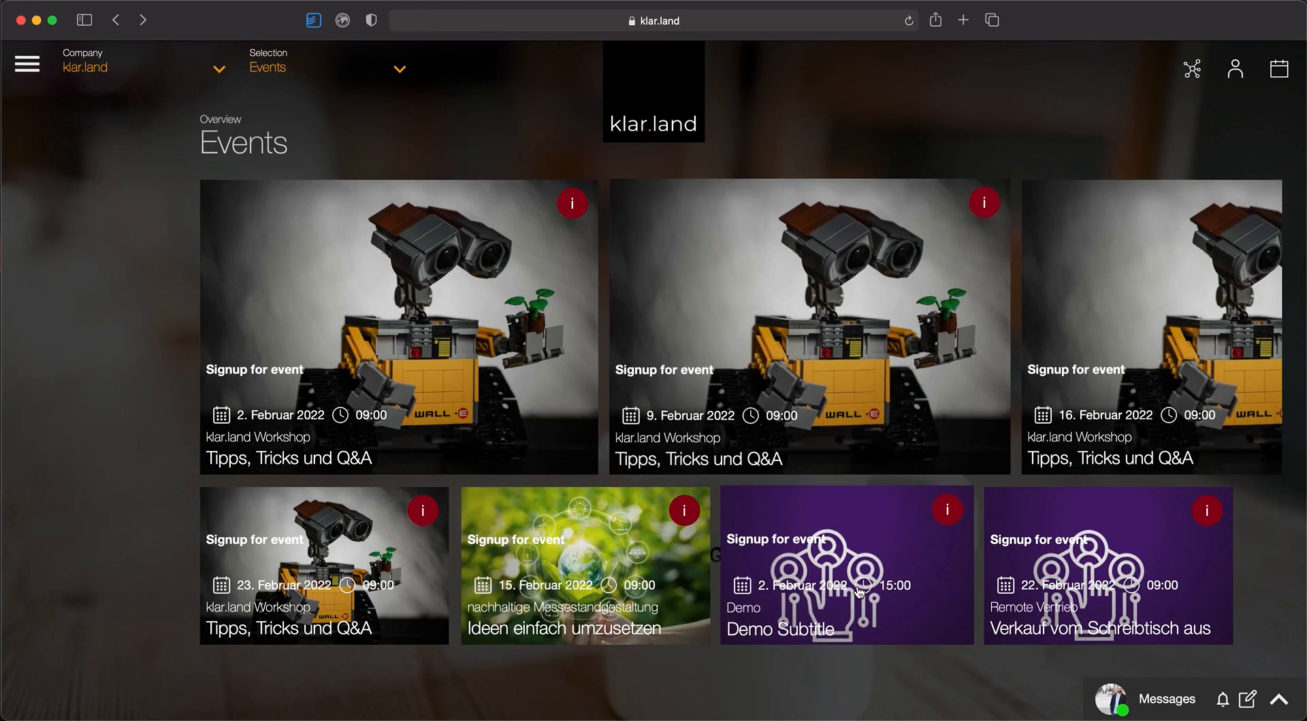